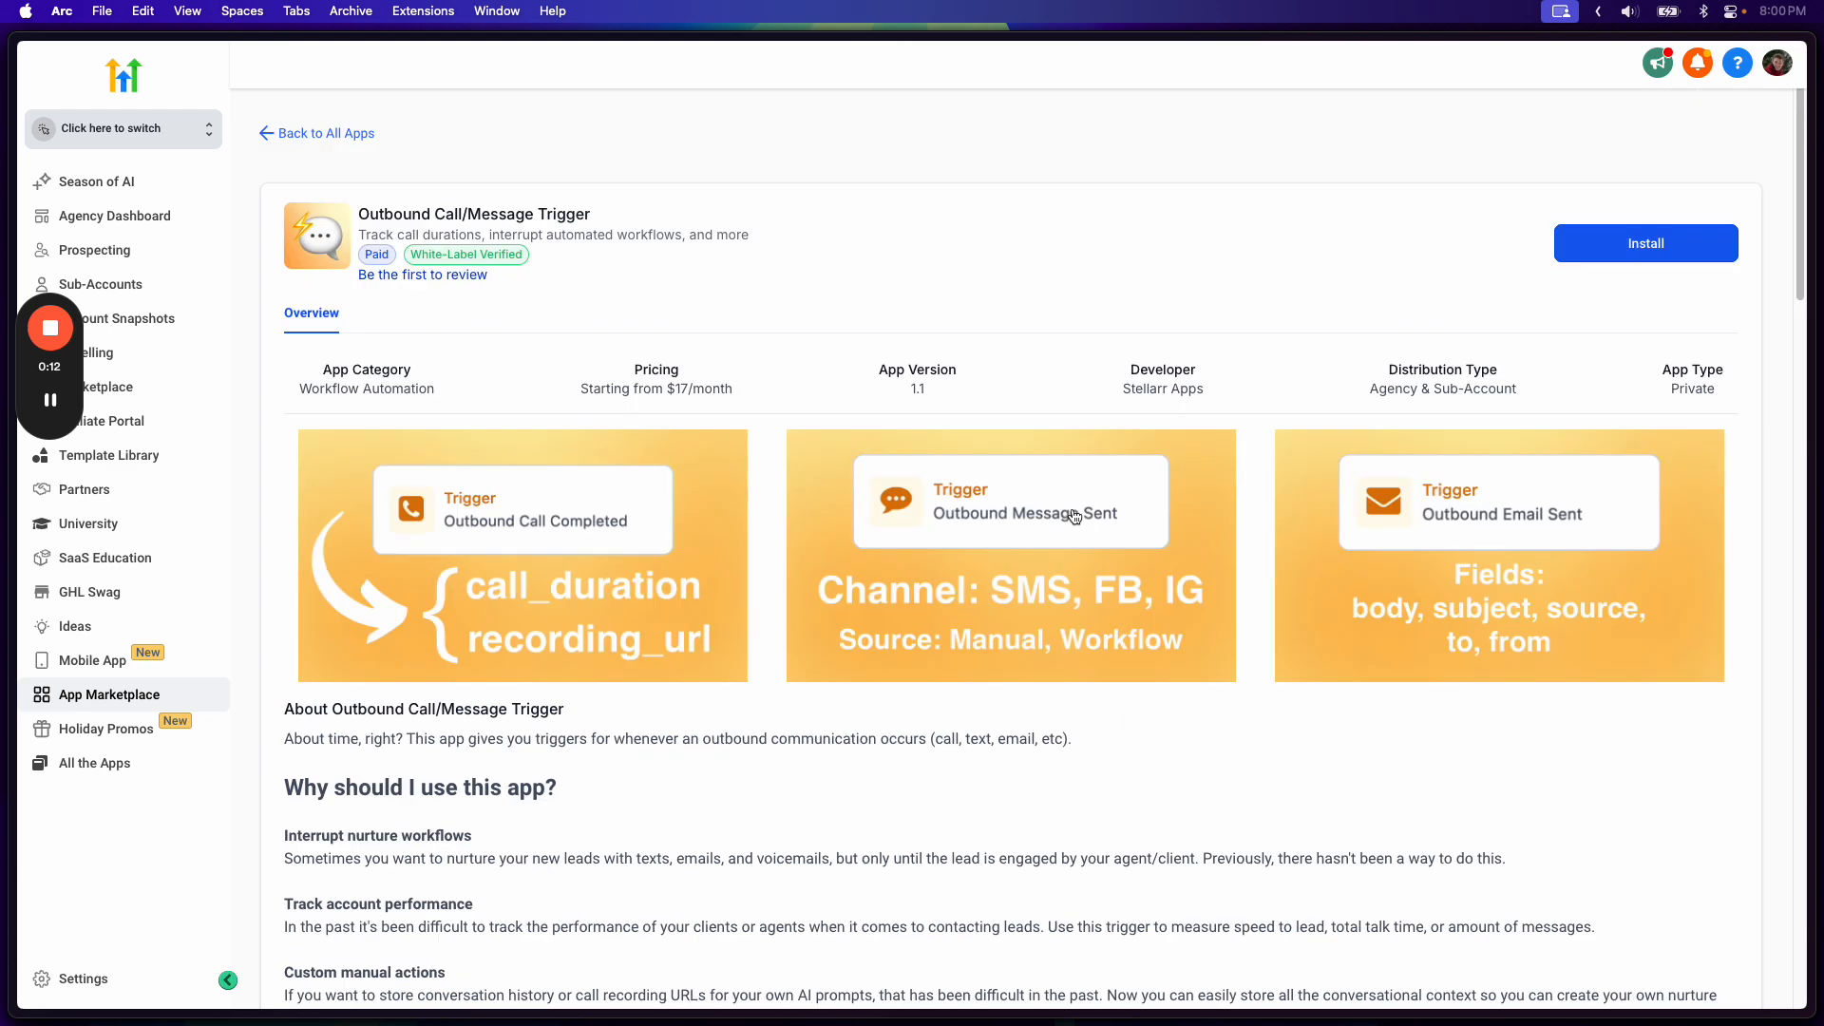
- Examine the Outbound Call/Message Trigger listing's title, trigger images and introductory description
drag(370, 211, 611, 211)
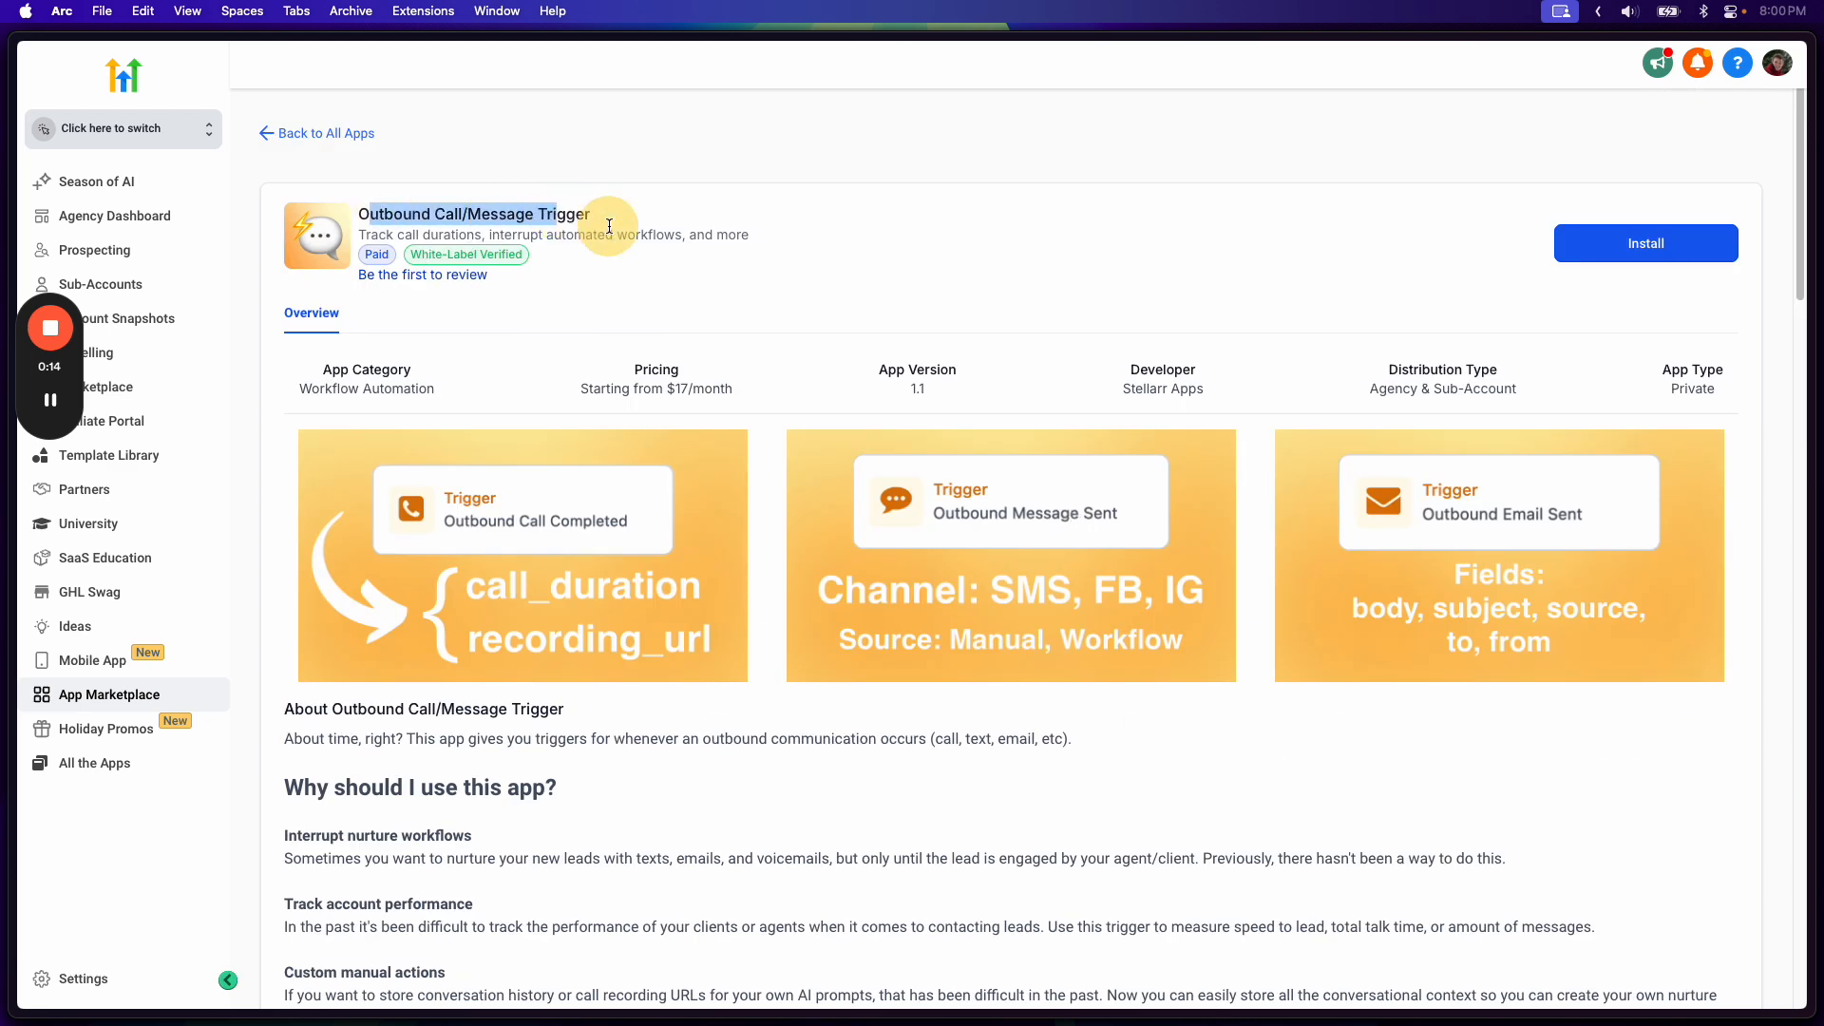
click(566, 211)
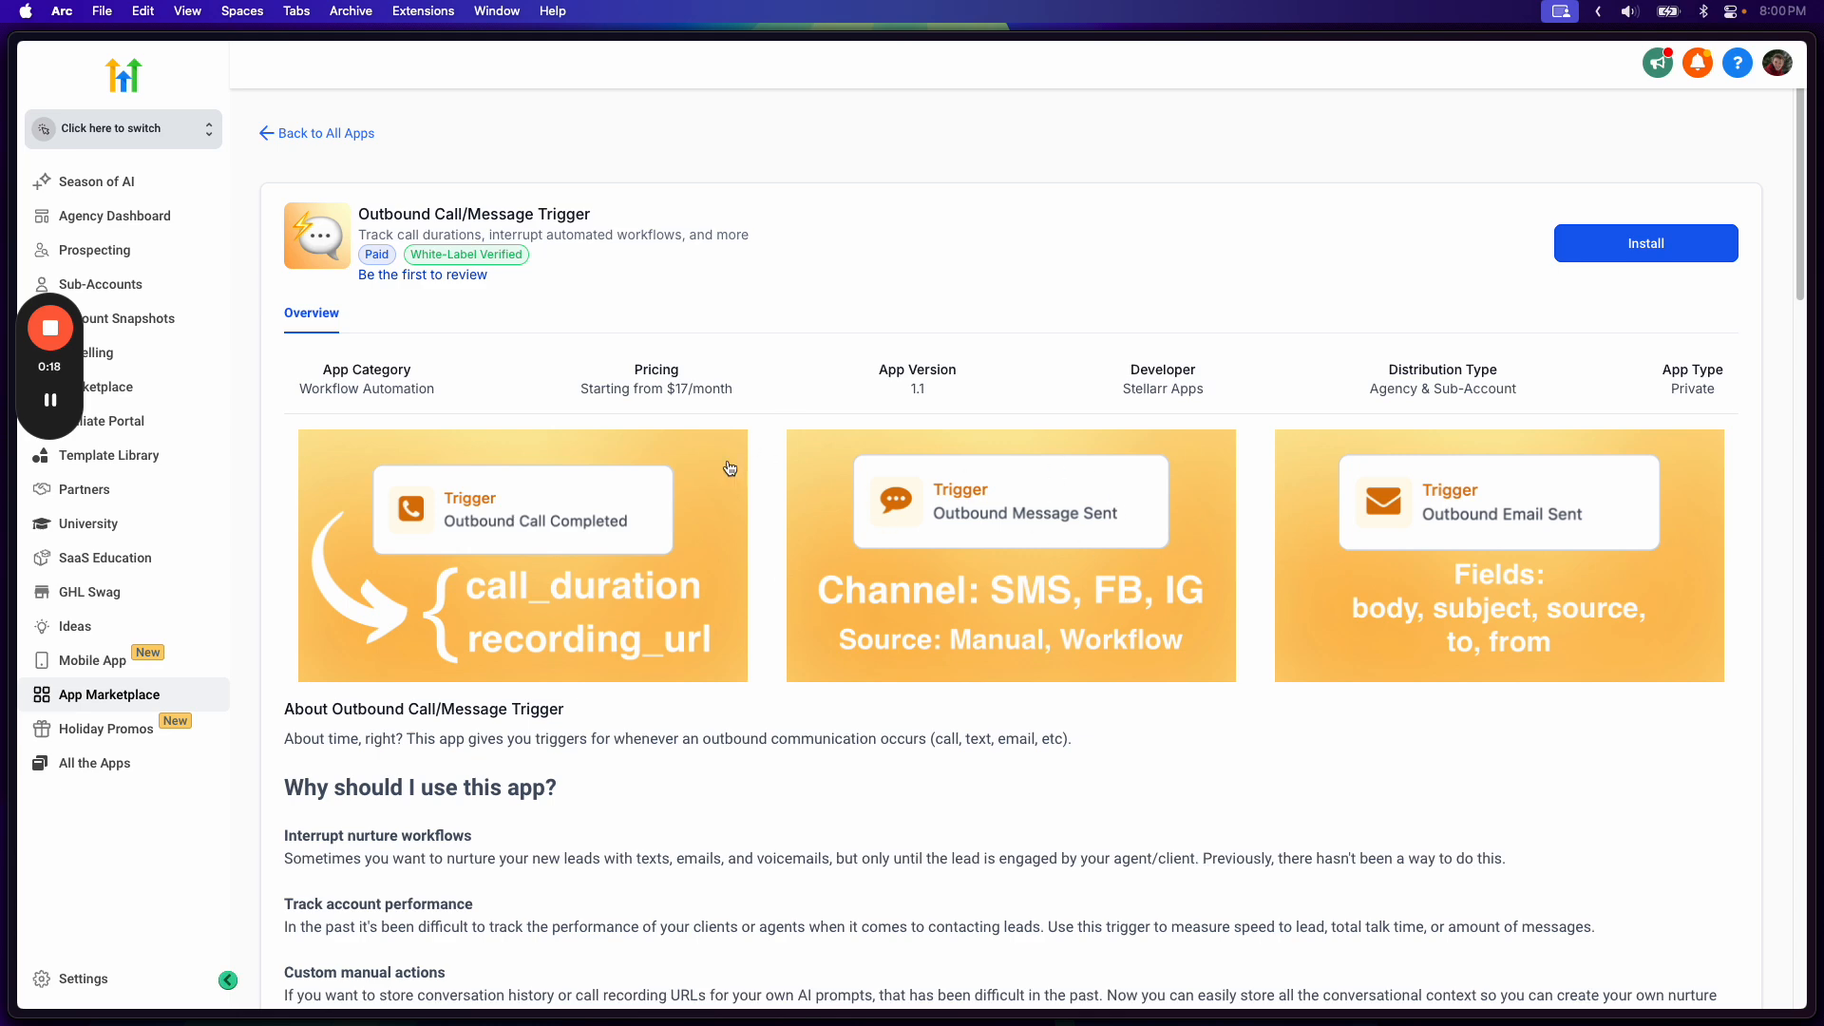
scroll(899, 512, down, 5)
scroll(899, 511, down, 1)
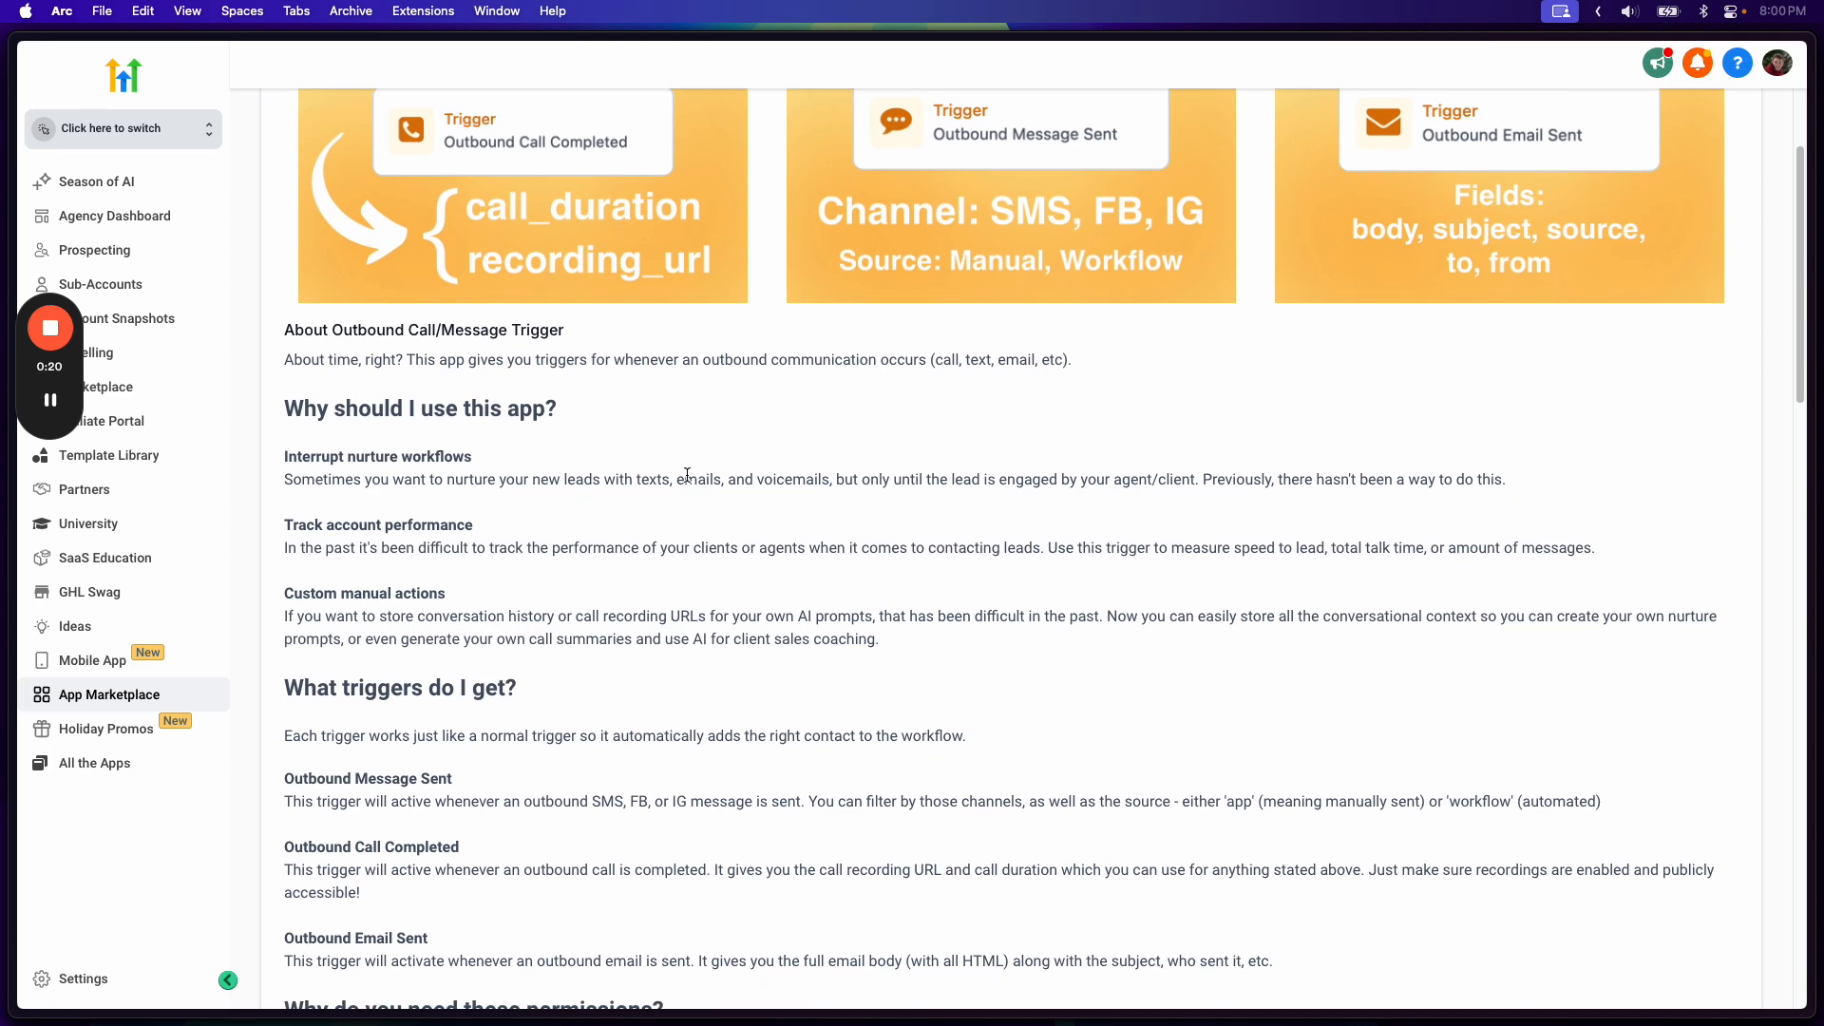
scroll(886, 499, up, 2)
scroll(835, 499, down, 3)
scroll(841, 503, up, 5)
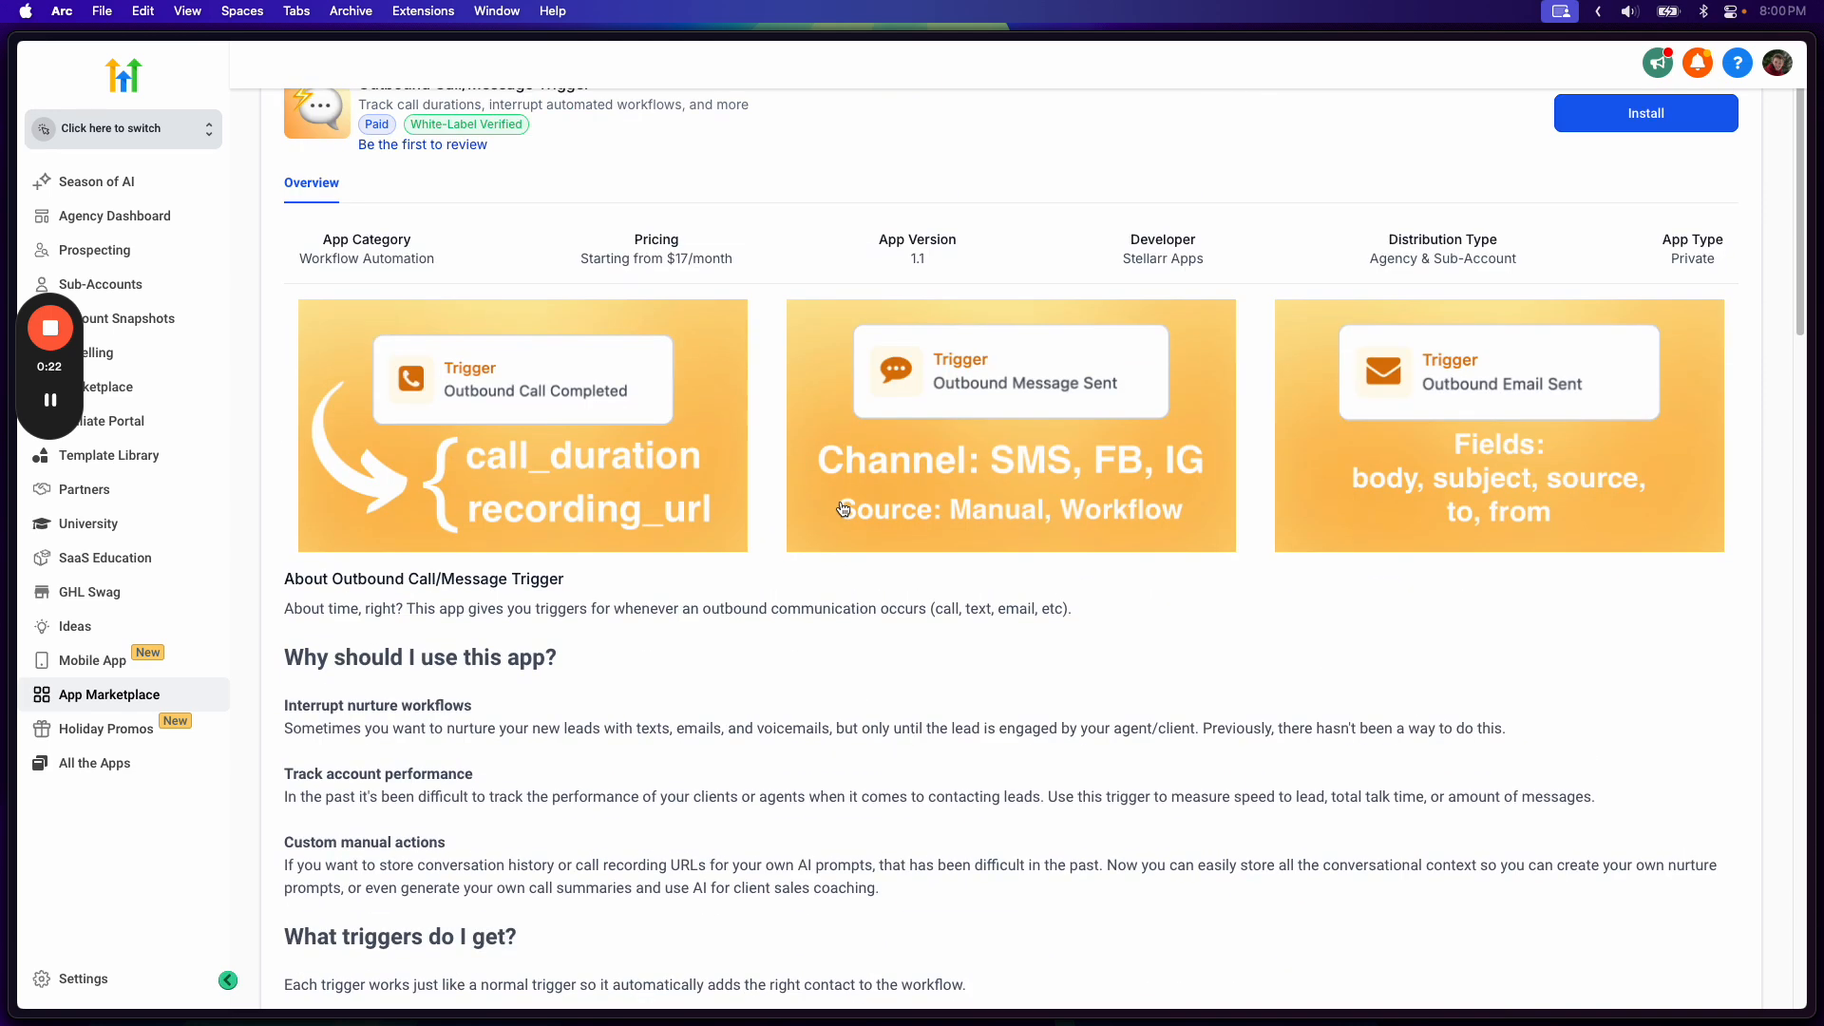
scroll(840, 511, down, 5)
scroll(840, 511, up, 1)
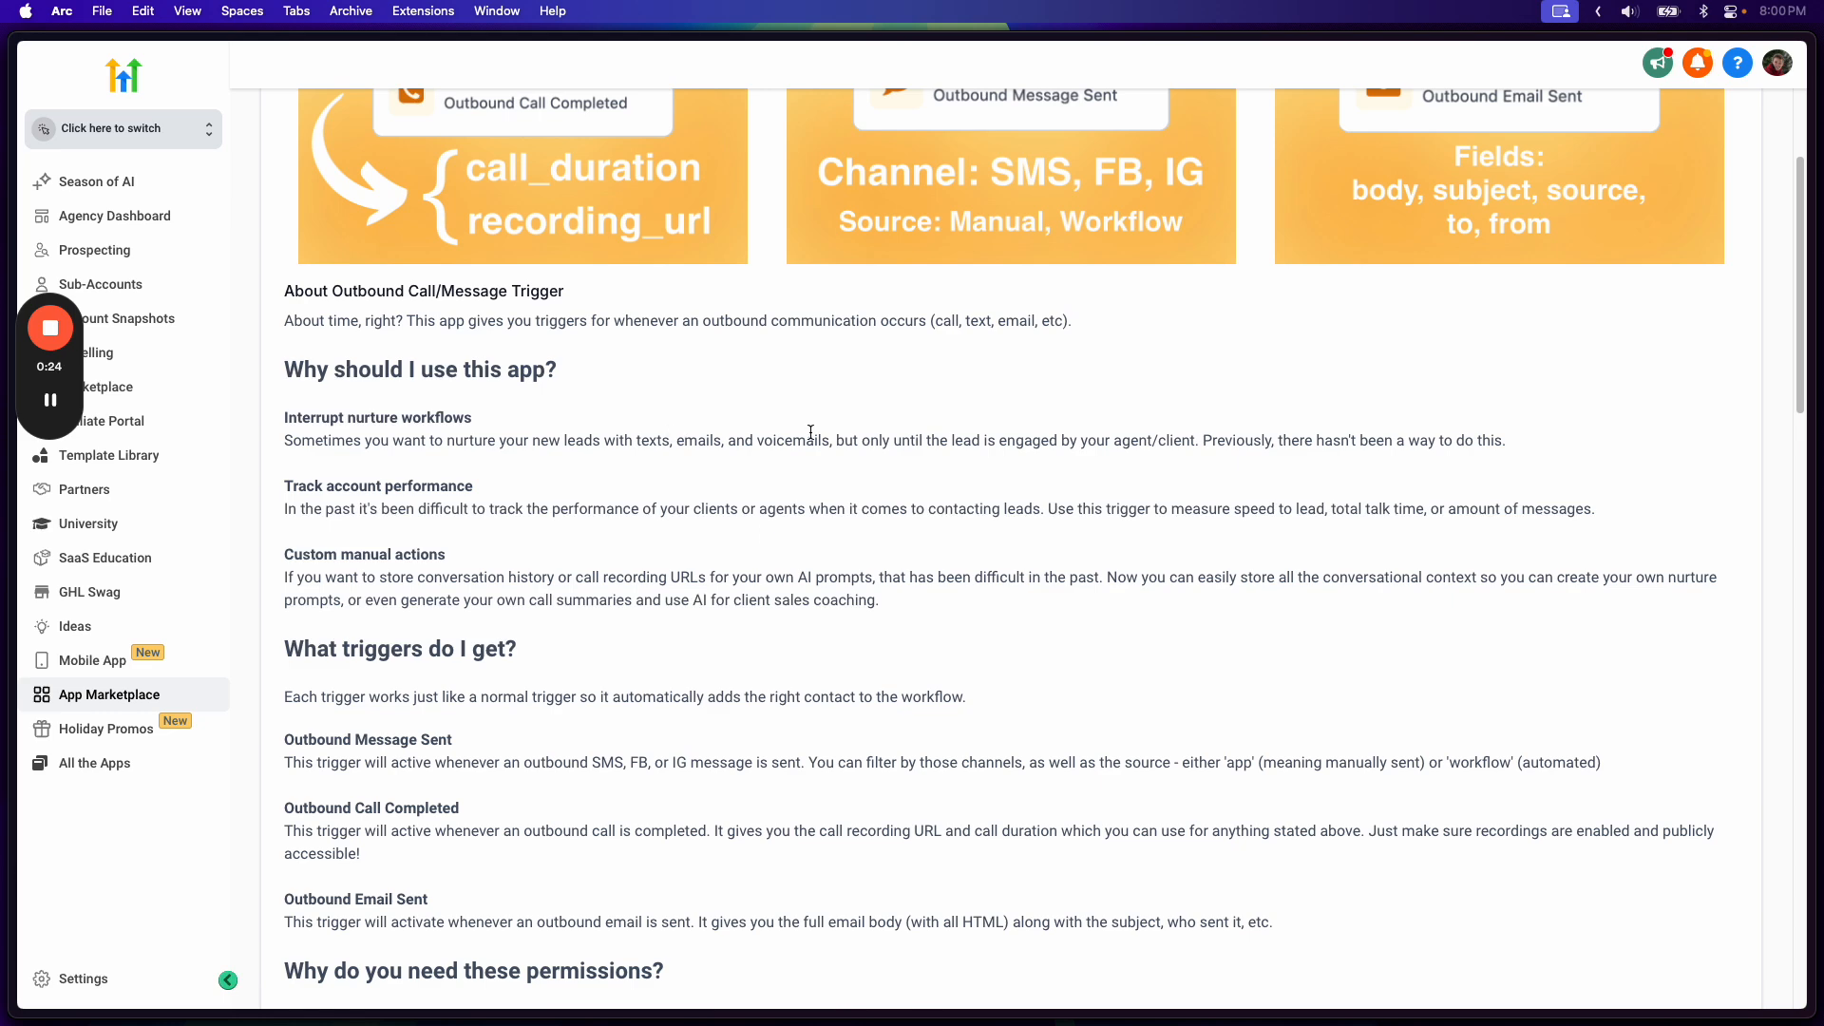
scroll(811, 432, down, 1)
scroll(810, 432, up, 3)
scroll(722, 466, down, 4)
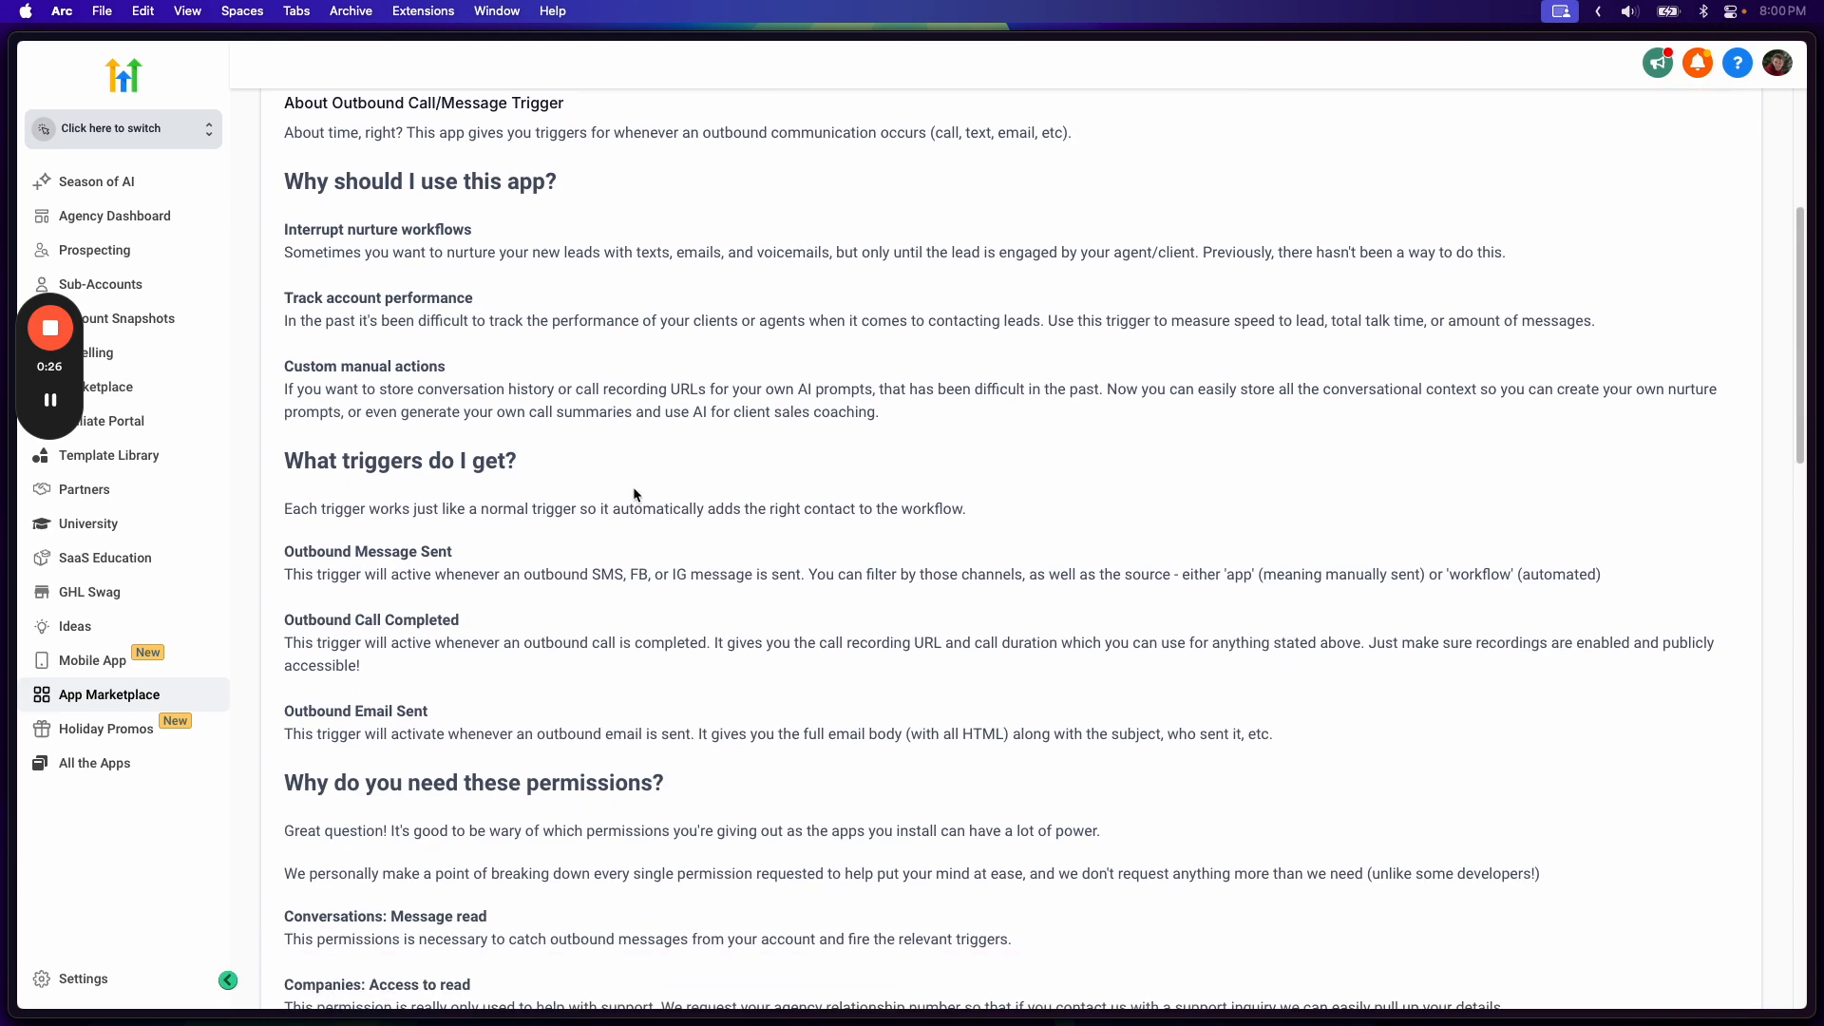
- Read the reasons for using the app: interrupting nurture workflows, tracking account performance and custom manual actions
drag(286, 172, 789, 366)
drag(903, 412, 341, 260)
click(481, 260)
double_click(574, 266)
triple_click(653, 254)
click(722, 236)
drag(335, 323, 693, 326)
click(729, 318)
scroll(627, 424, down, 3)
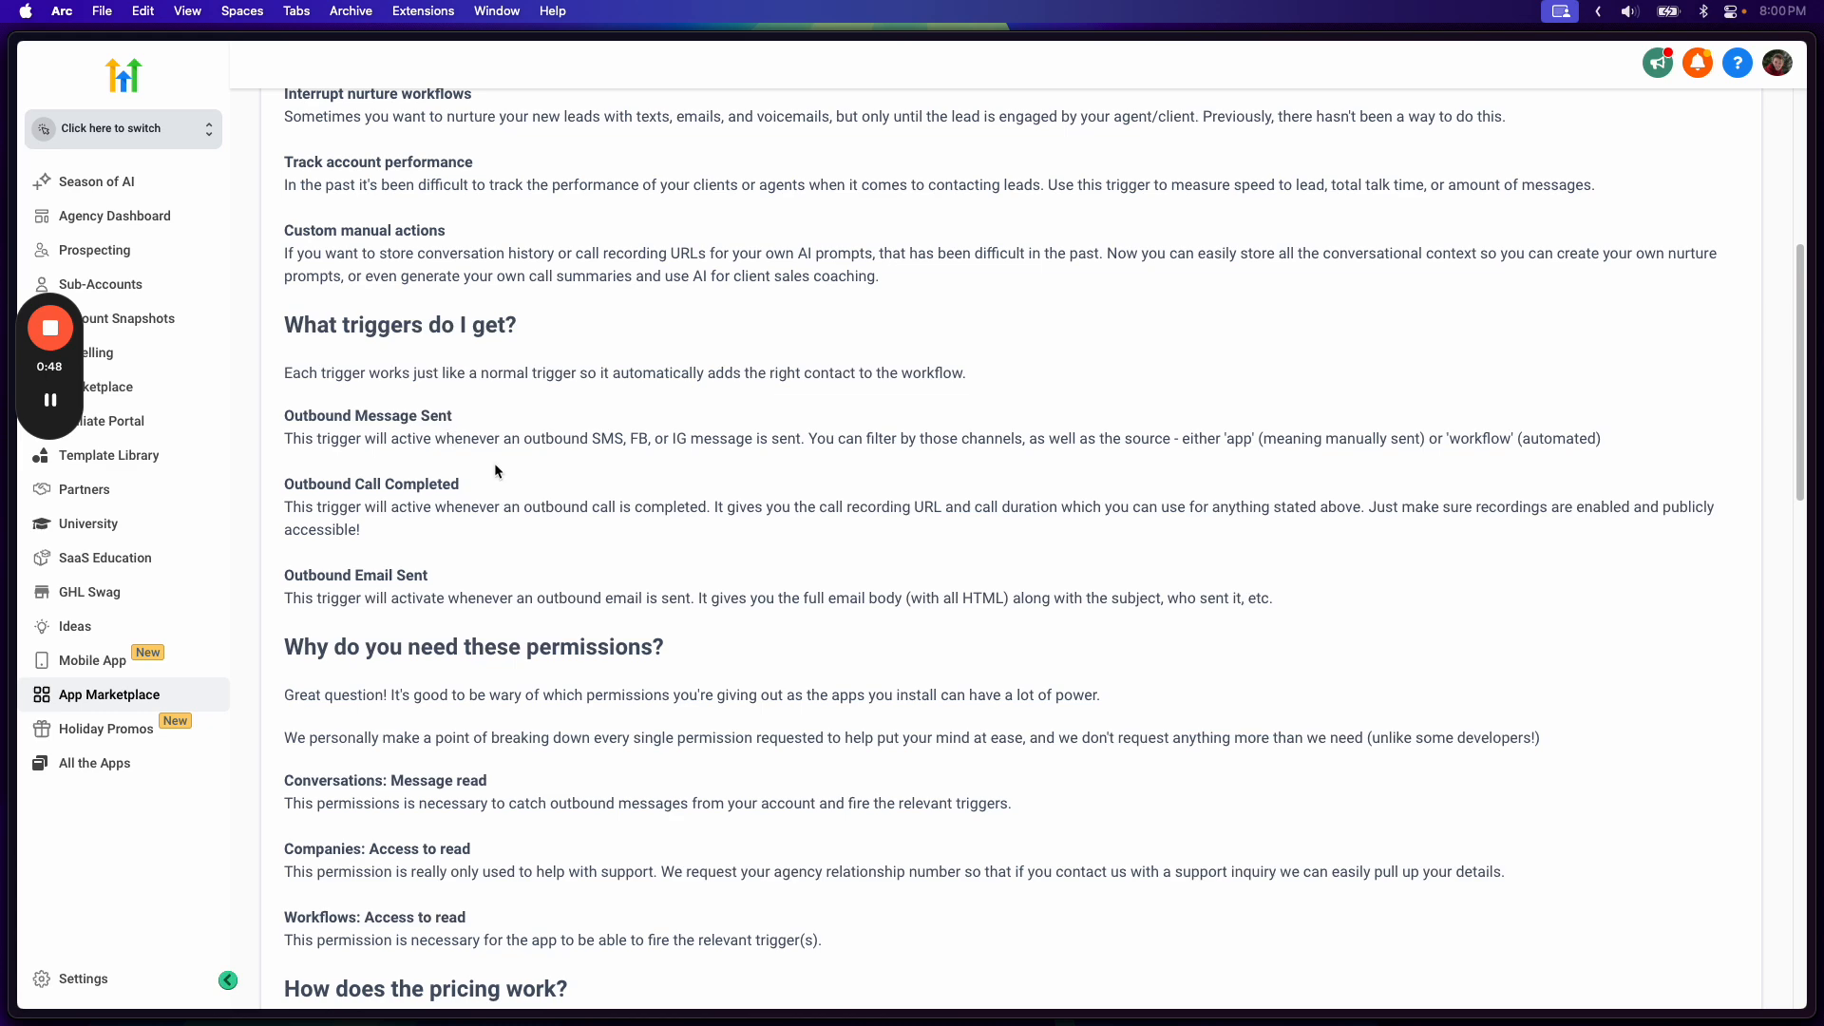
- Look over the supported triggers, permission explanations and pricing sections of the Outbound Call/Message Trigger listing
scroll(494, 470, up, 10)
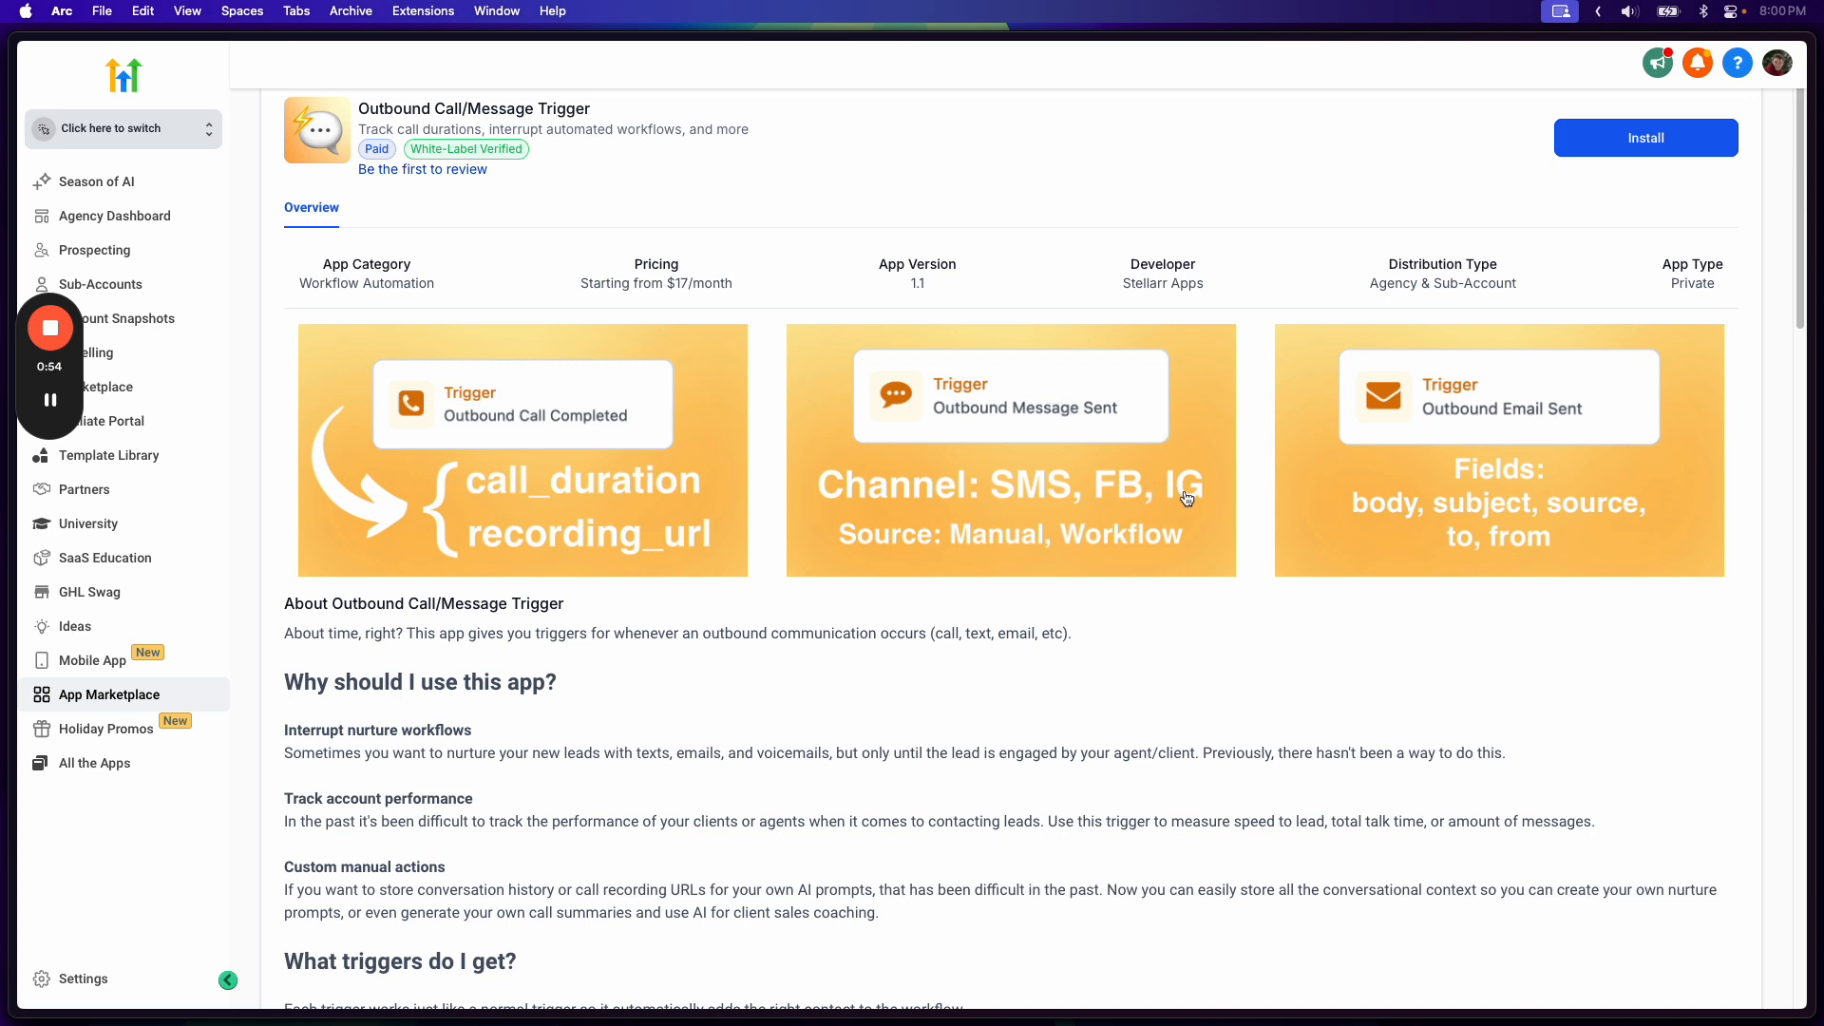
scroll(1081, 577, down, 5)
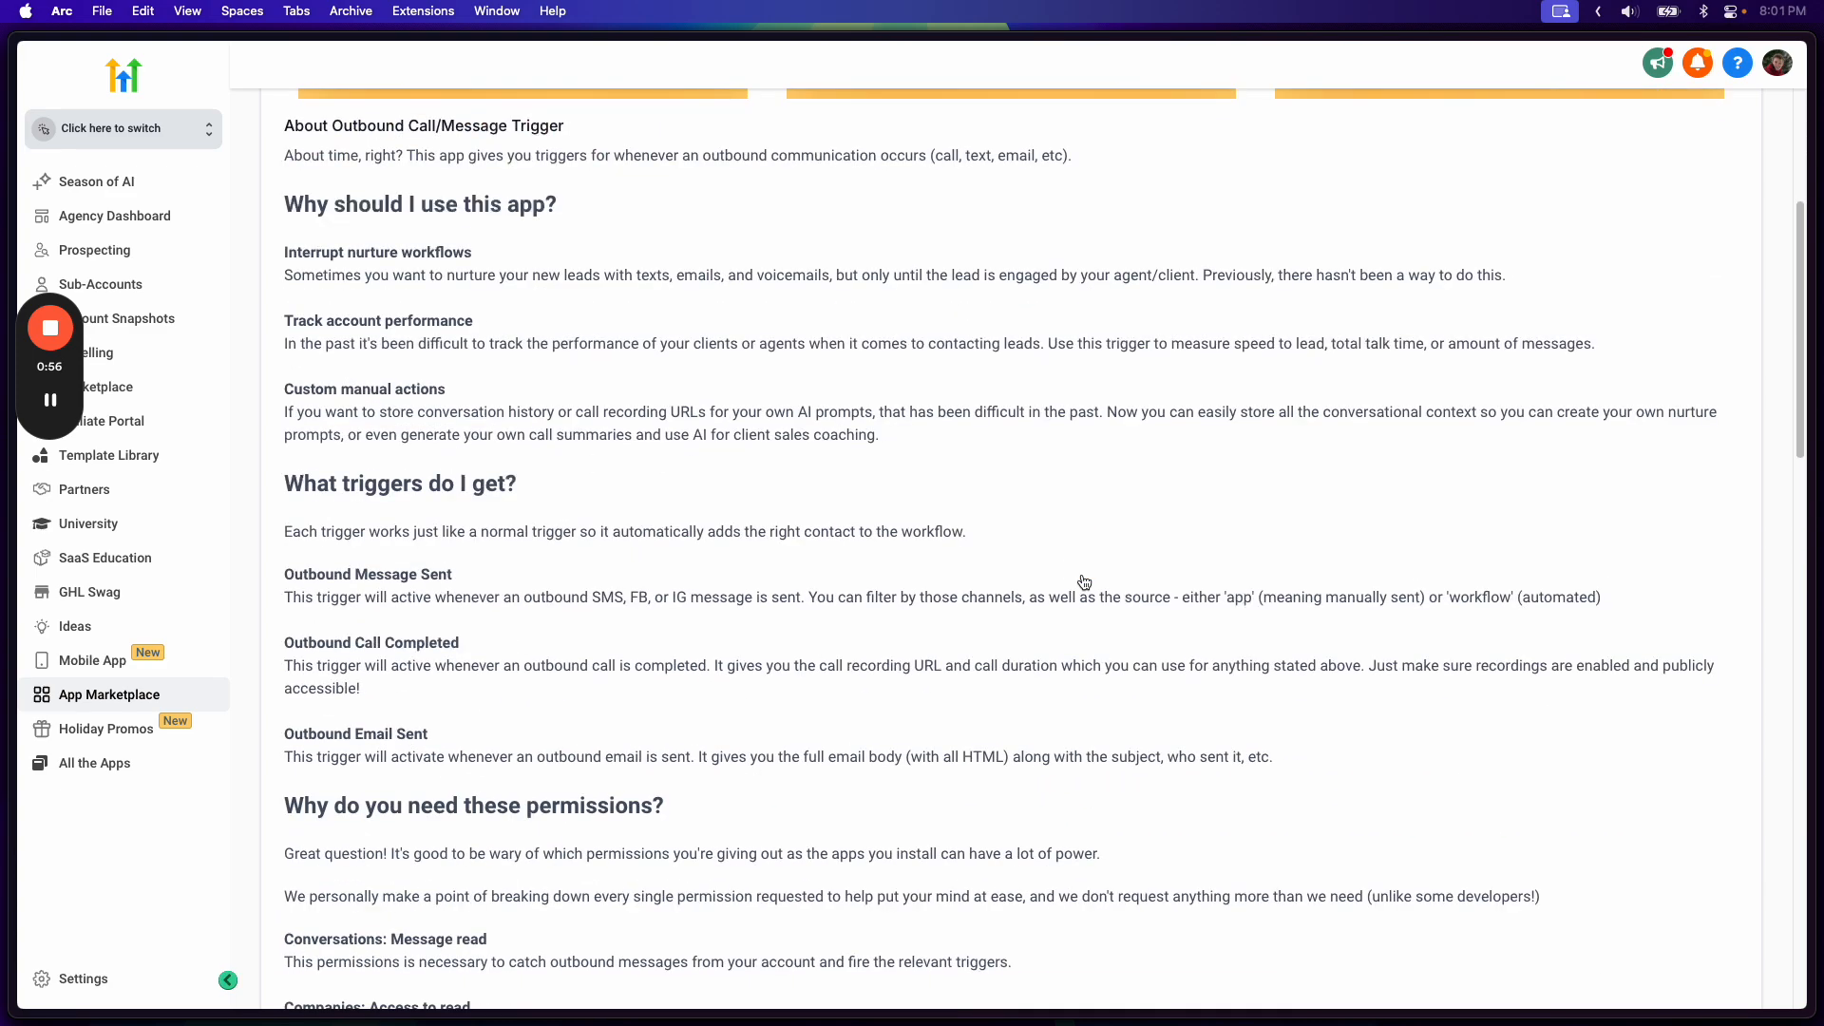
scroll(1083, 578, down, 7)
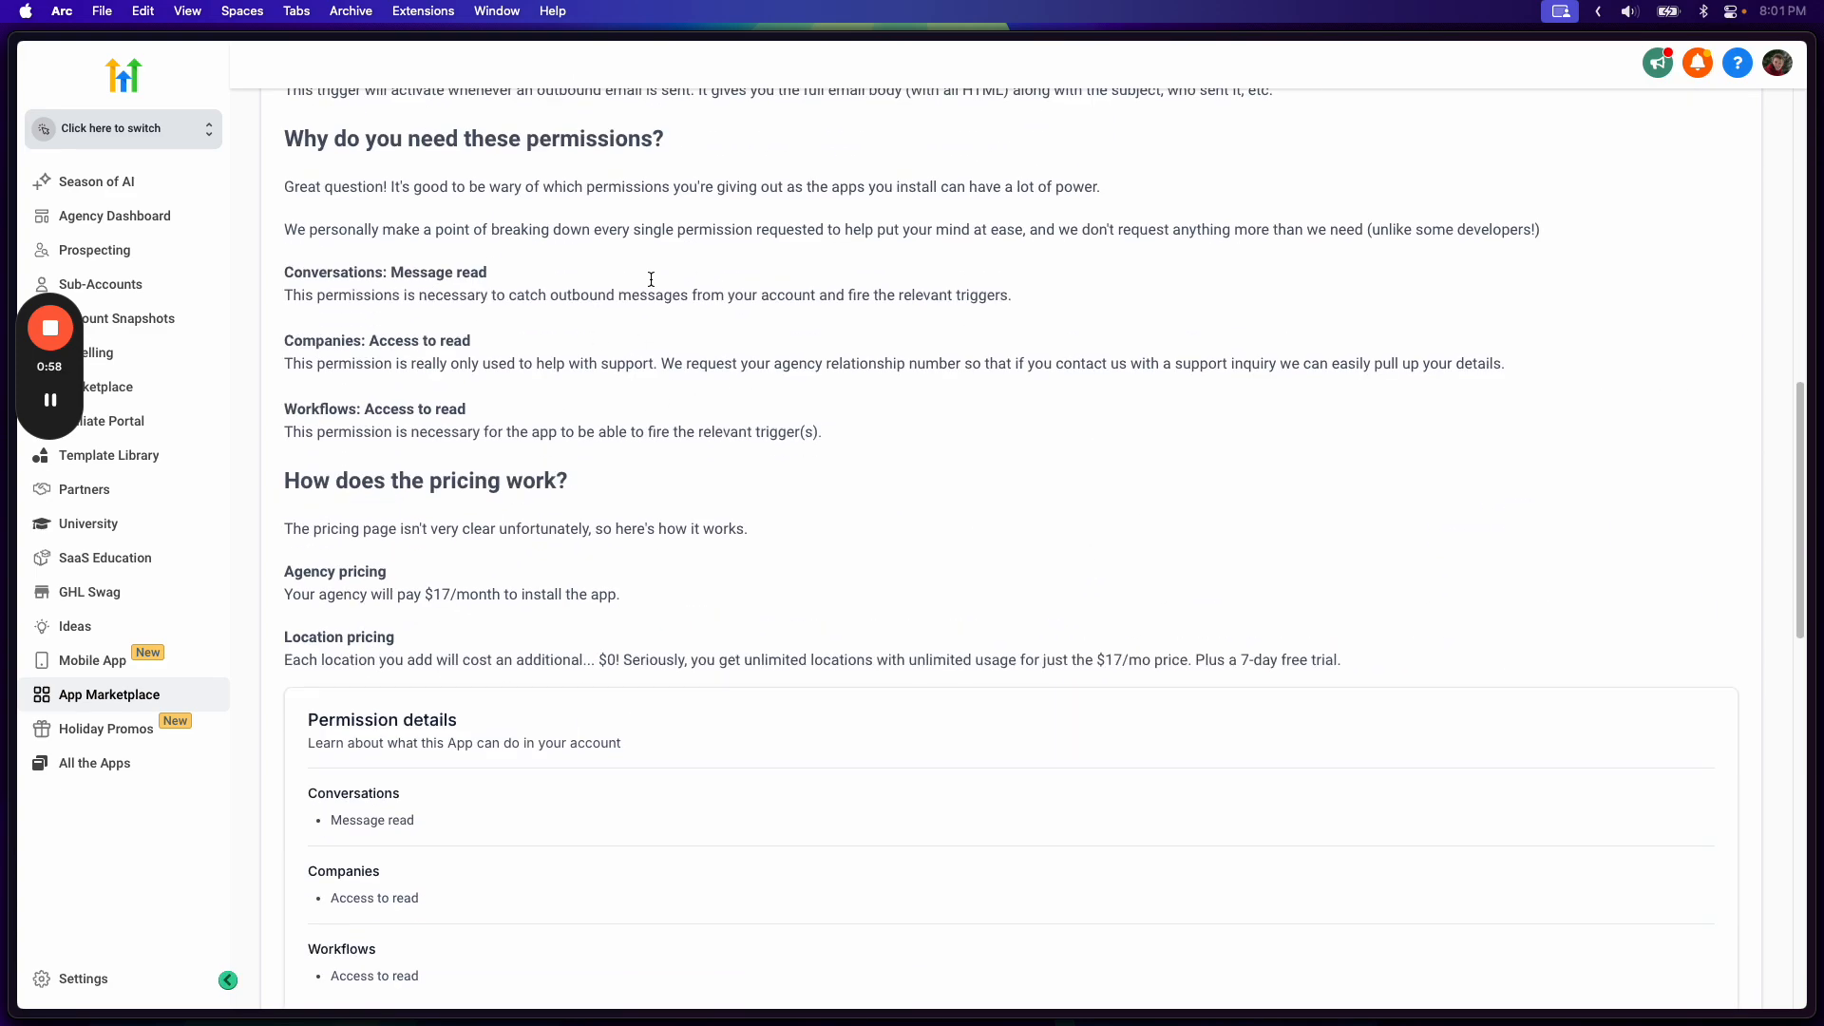
scroll(665, 313, up, 3)
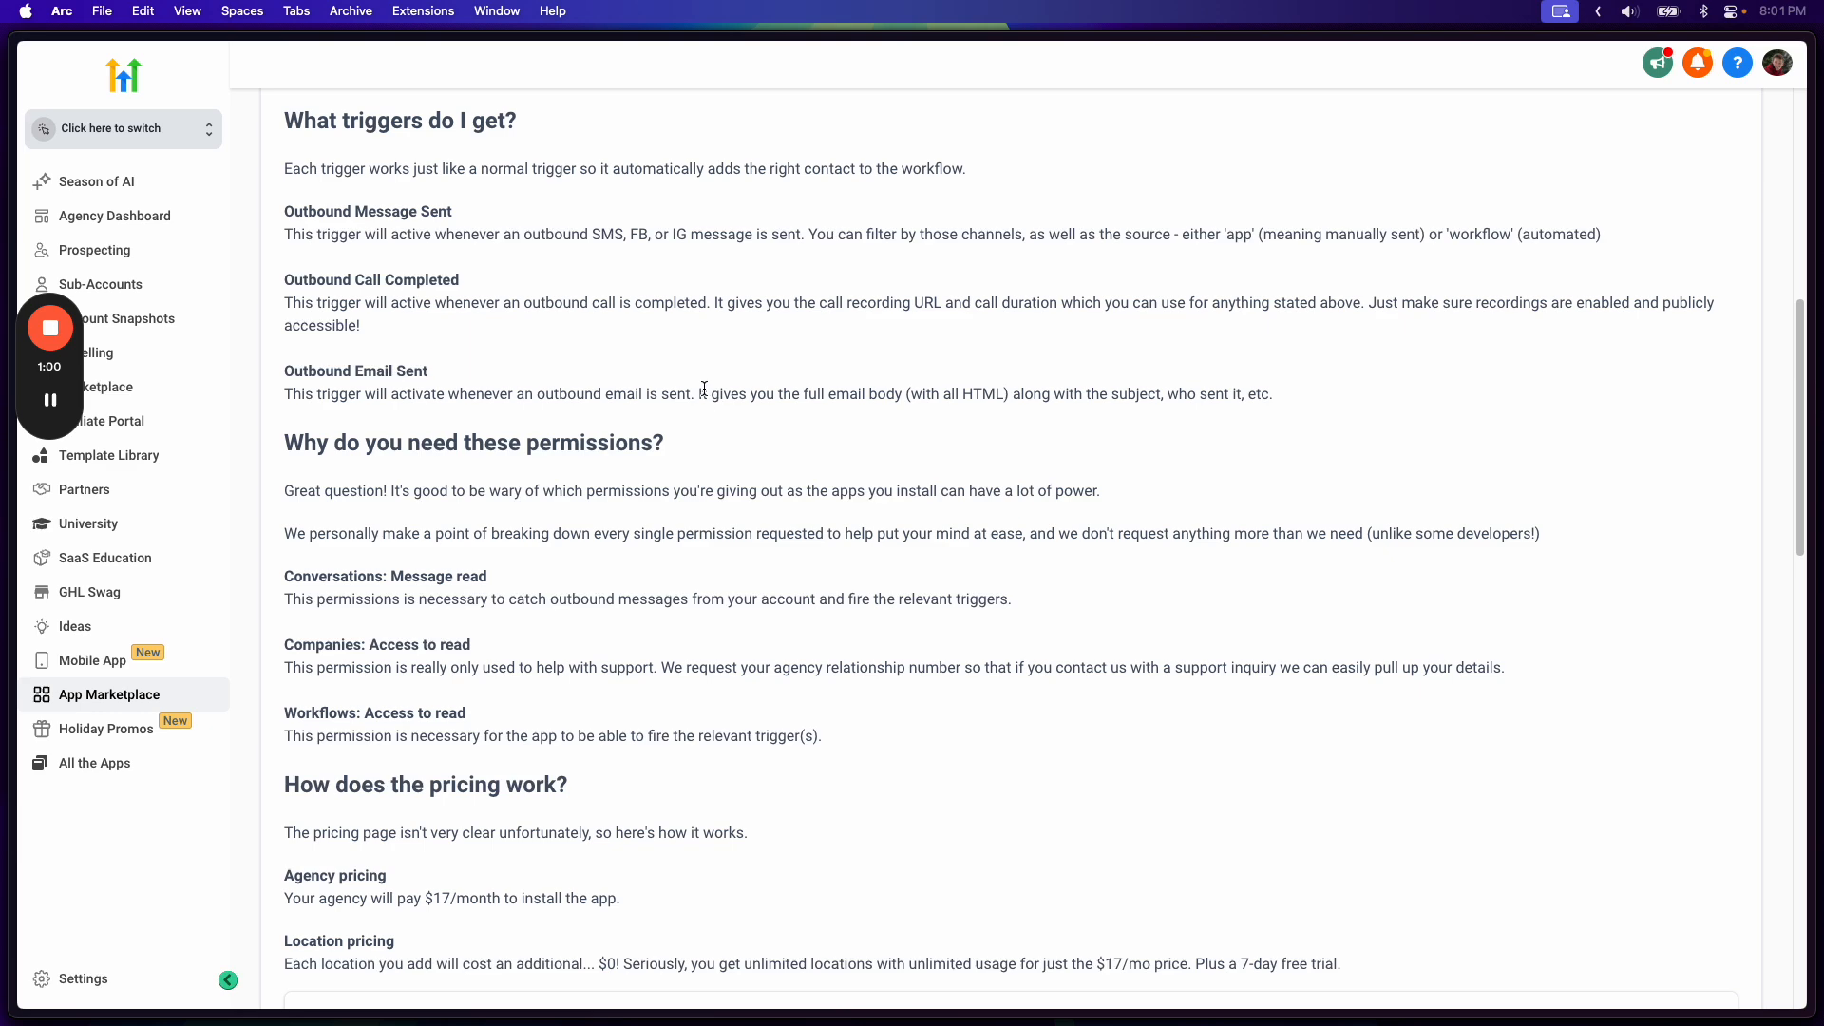
scroll(704, 389, up, 5)
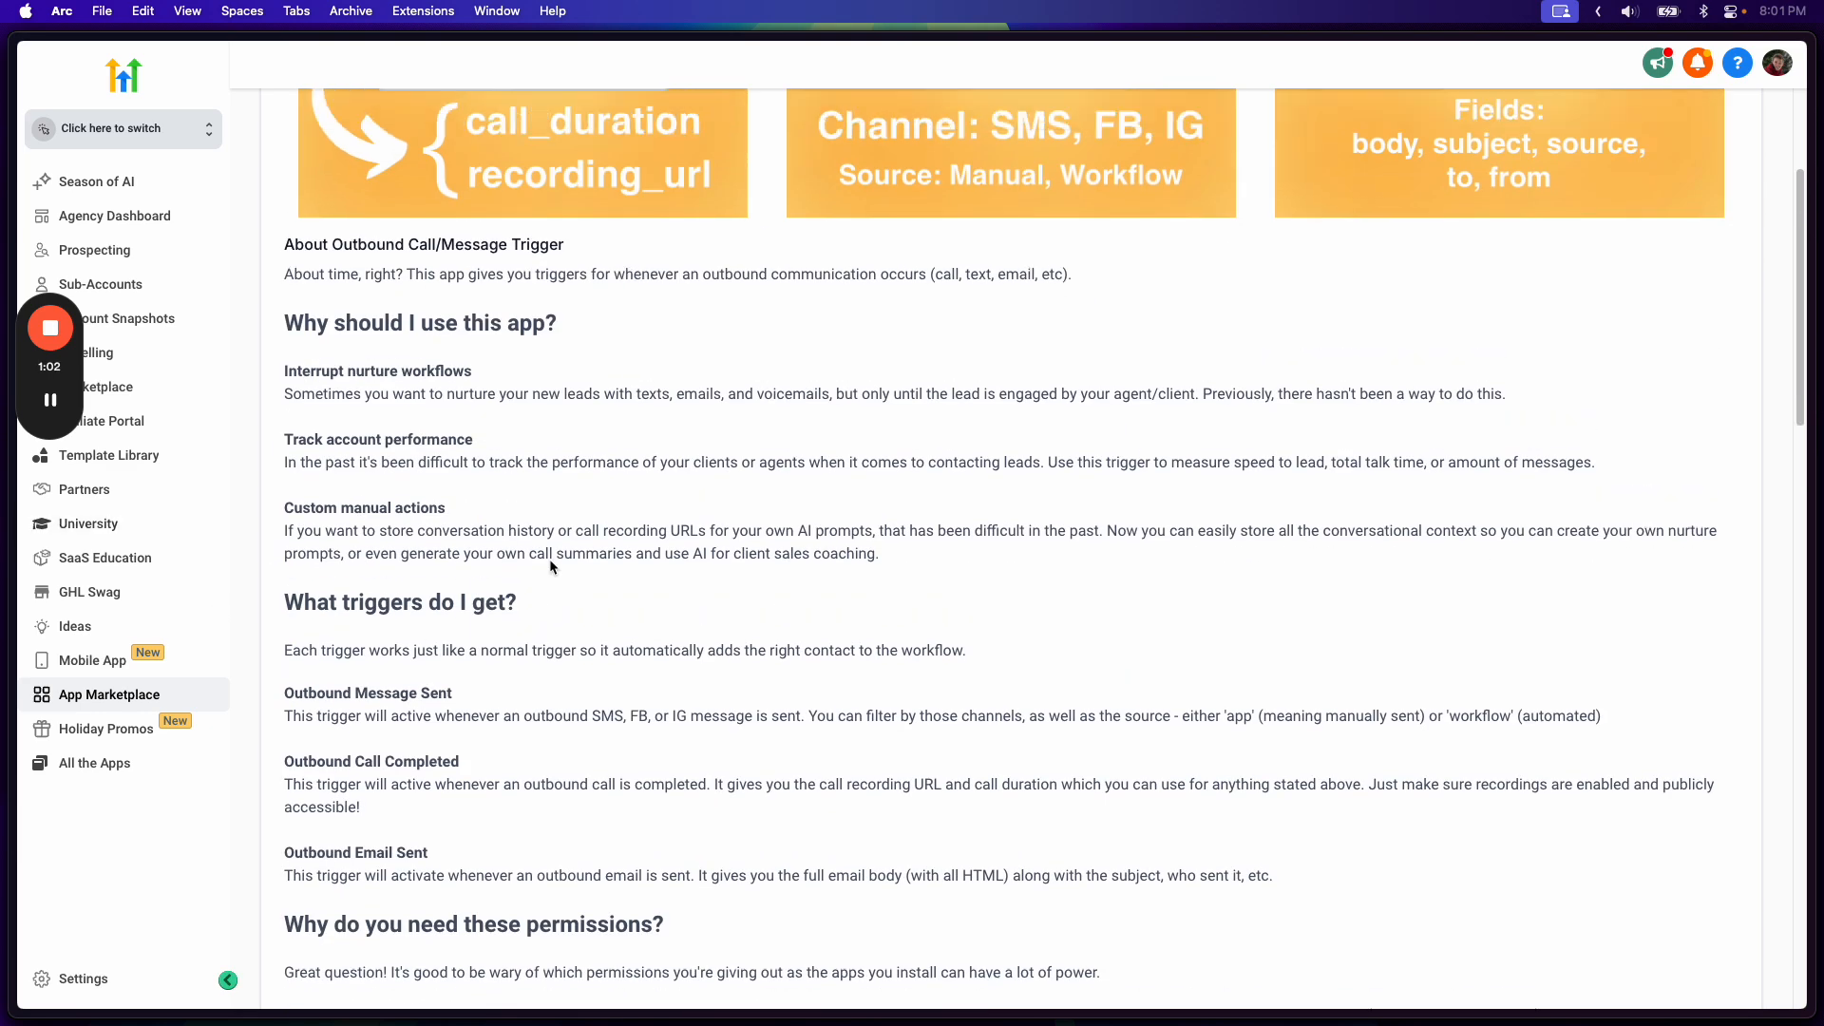
scroll(549, 562, up, 5)
scroll(475, 607, down, 3)
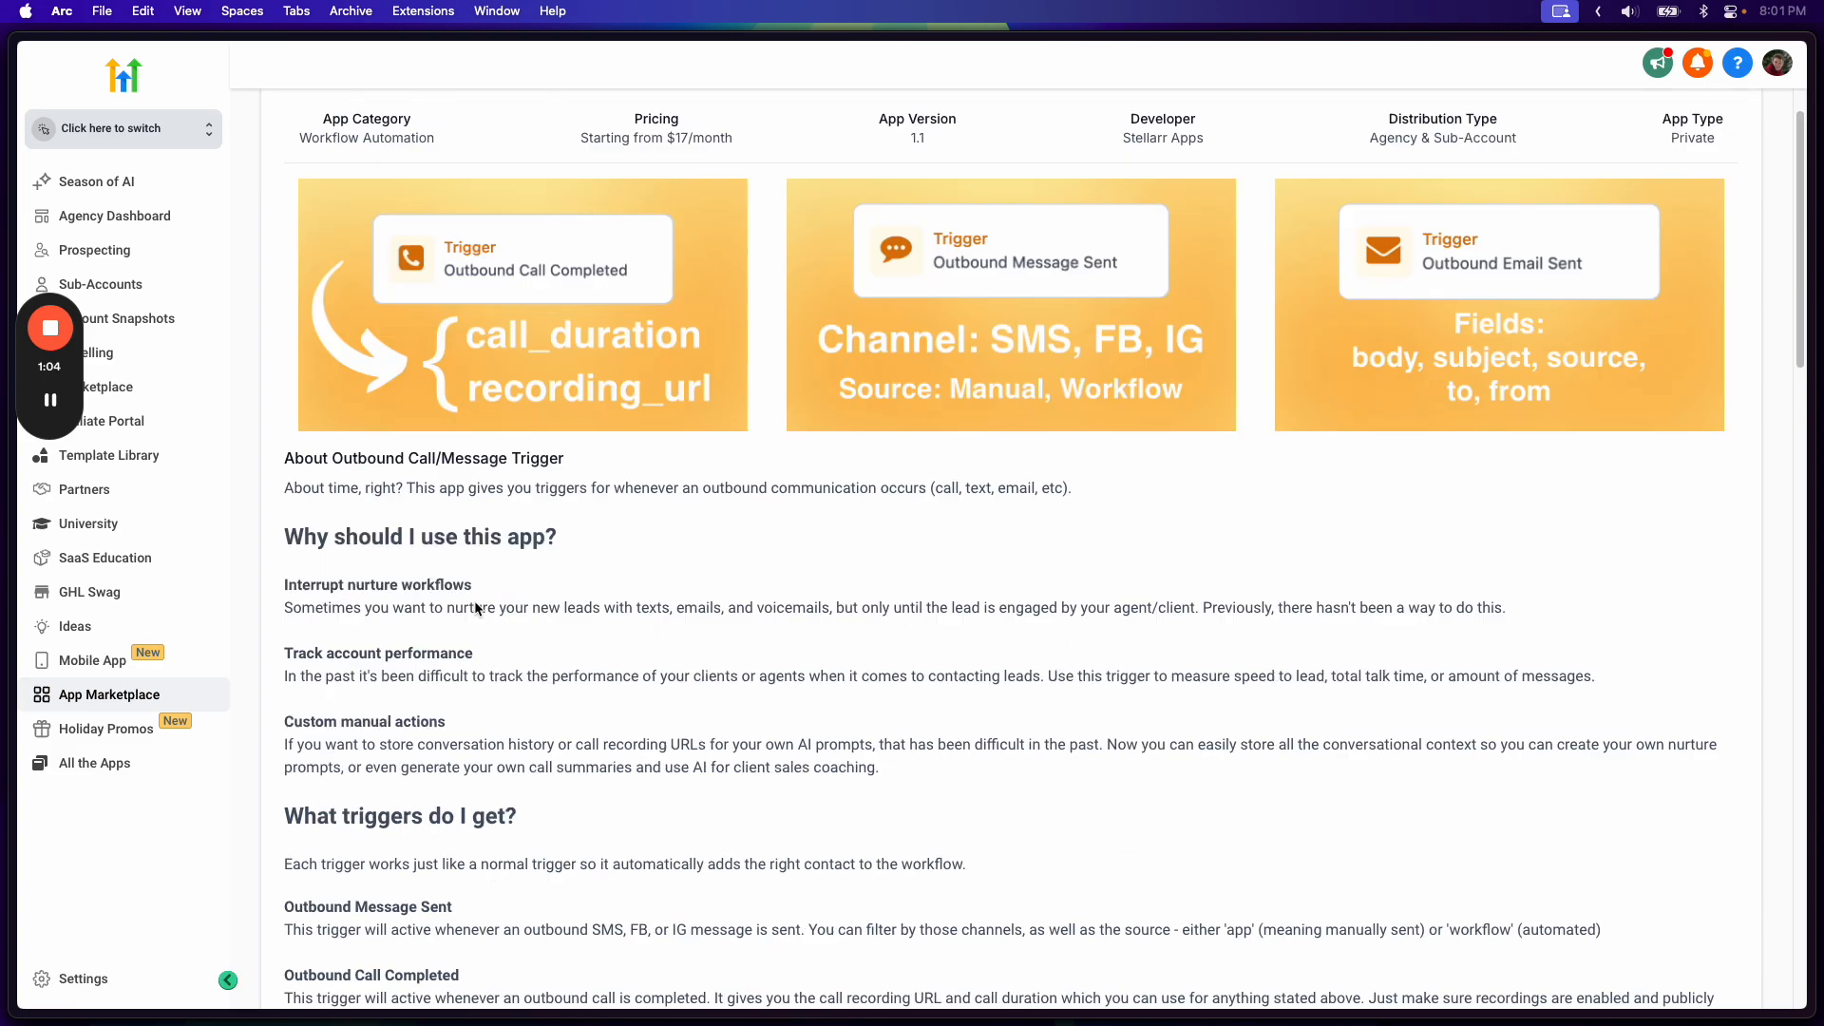
scroll(477, 608, down, 10)
scroll(456, 366, up, 15)
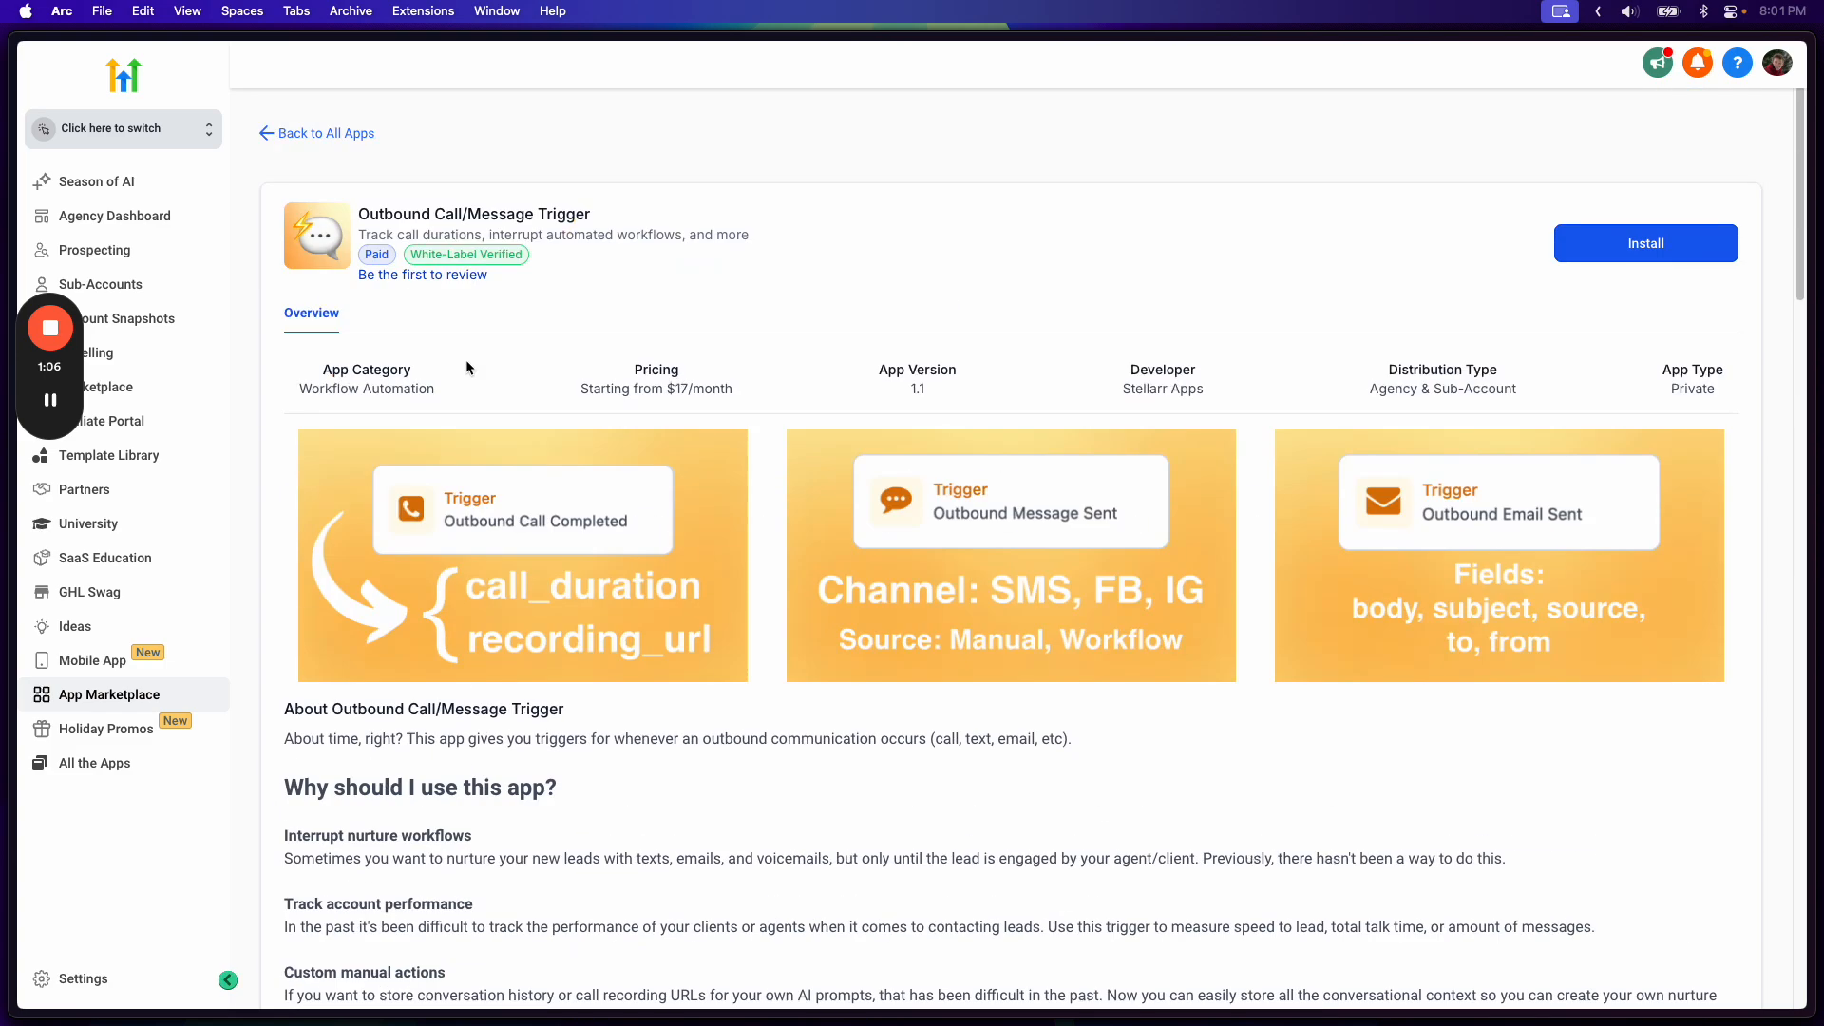
- Open the Outbound Message Trigger listing by commsmessenger and examine the full list of permissions it requests
click(309, 131)
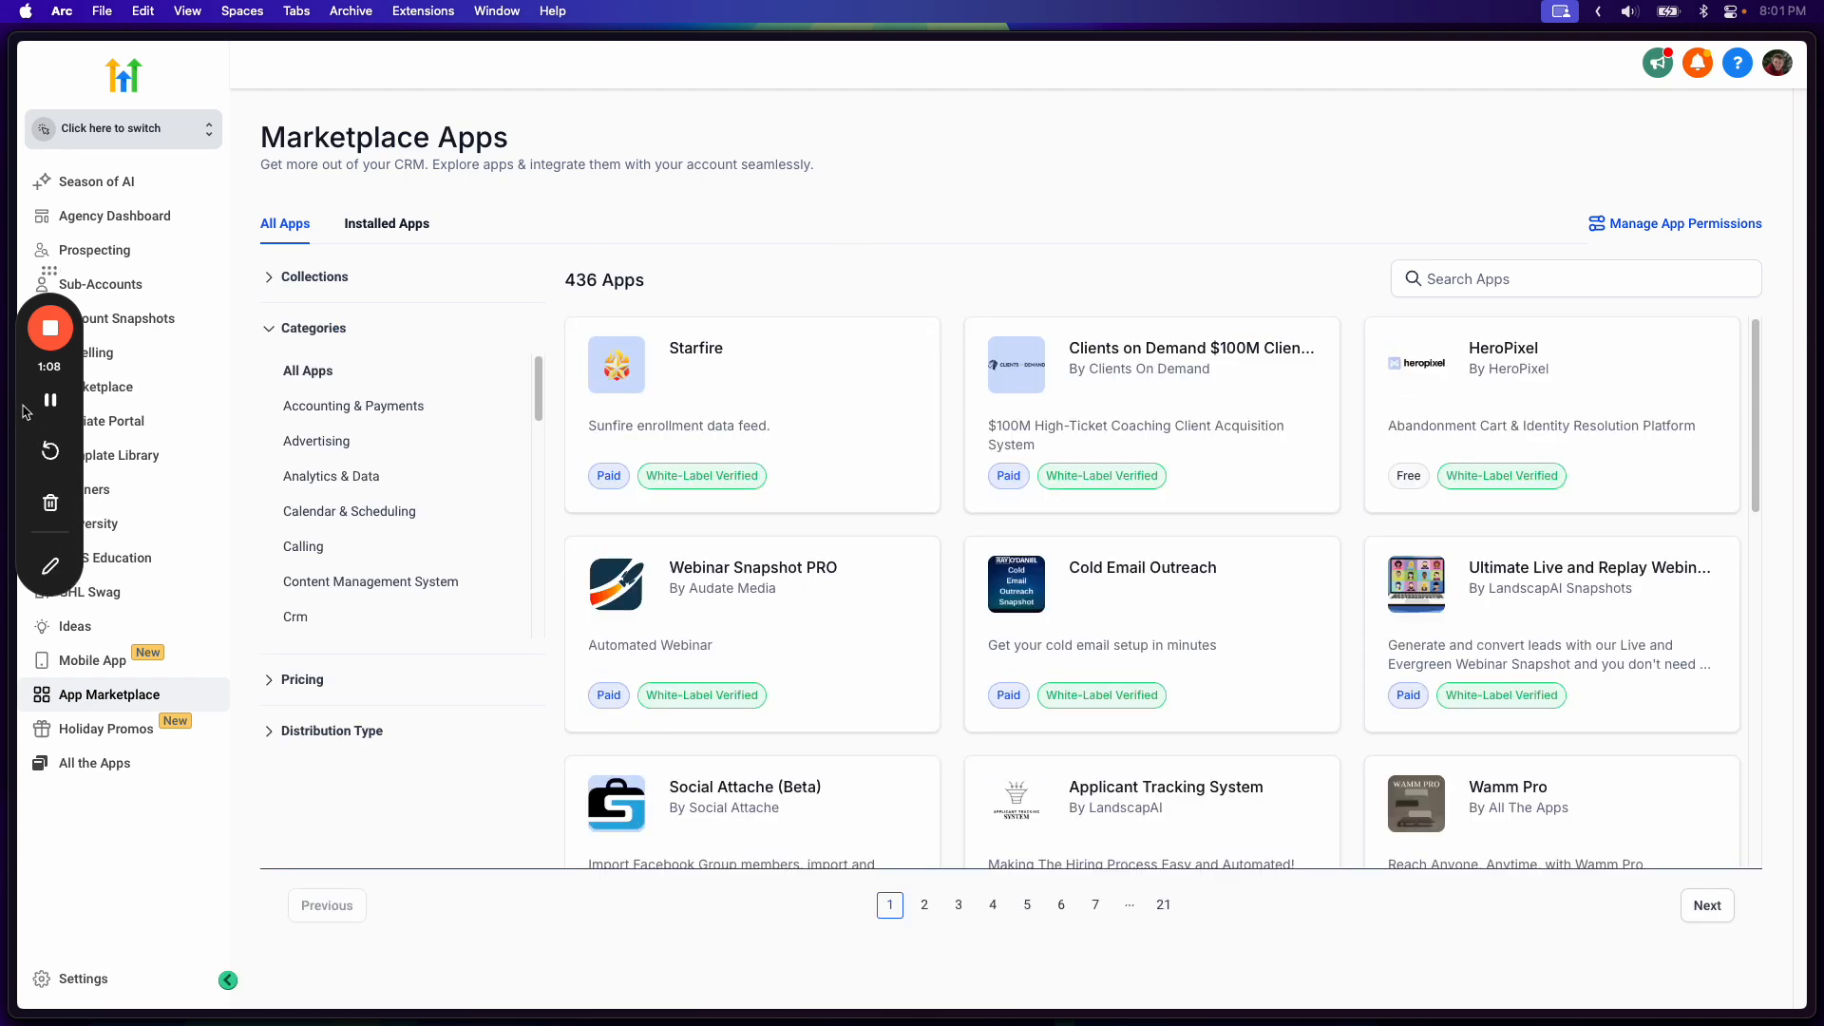
key(super+[)
click(694, 348)
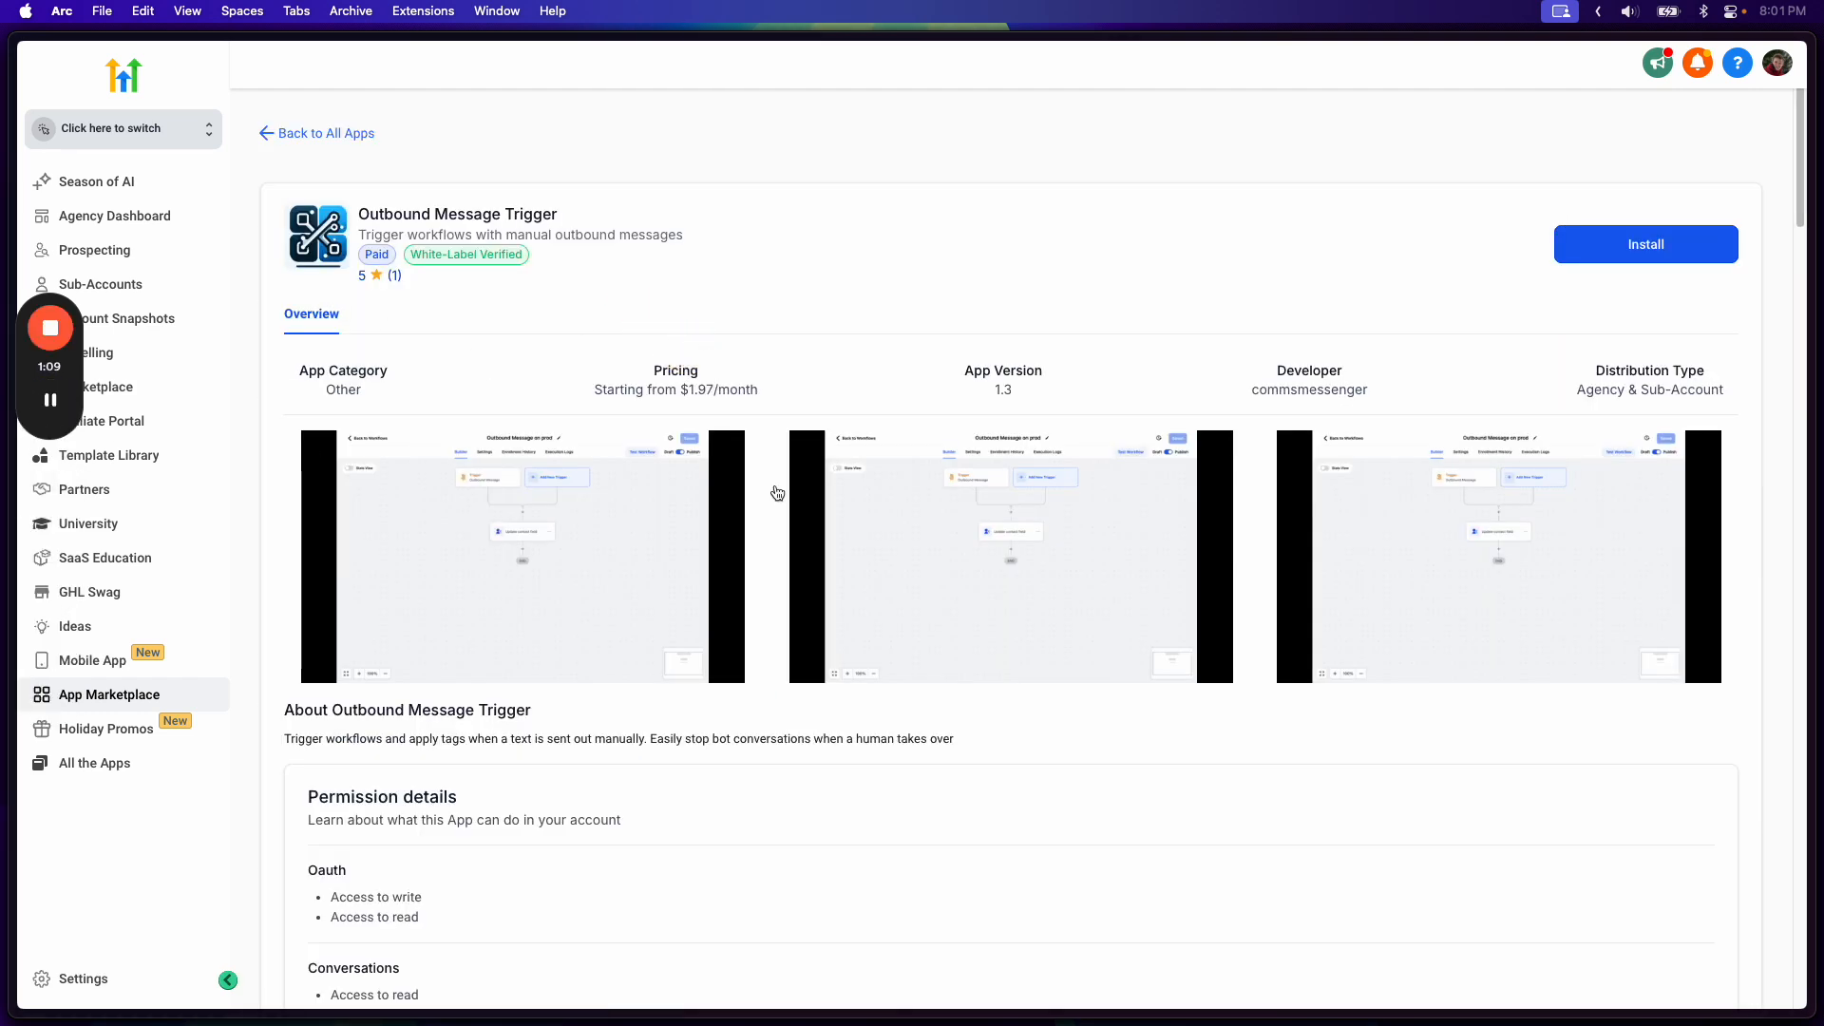
scroll(697, 348, down, 3)
scroll(916, 372, up, 3)
scroll(523, 422, down, 10)
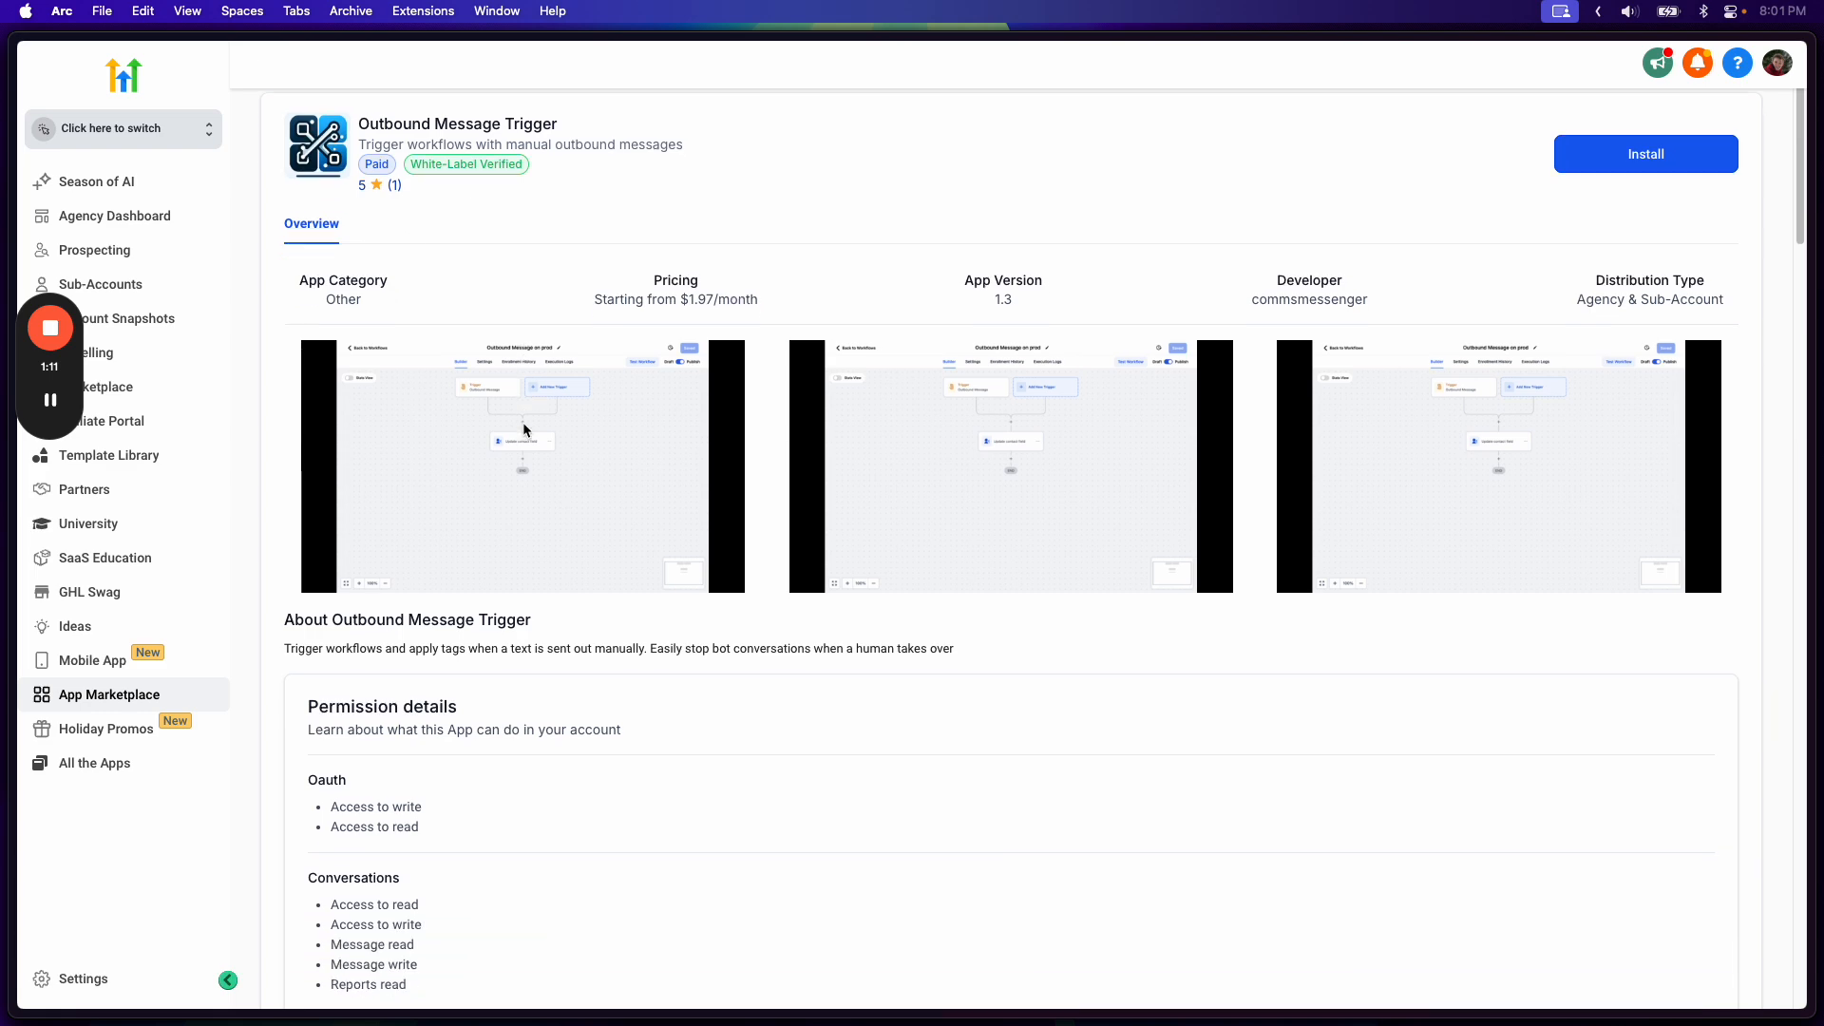
scroll(613, 561, down, 12)
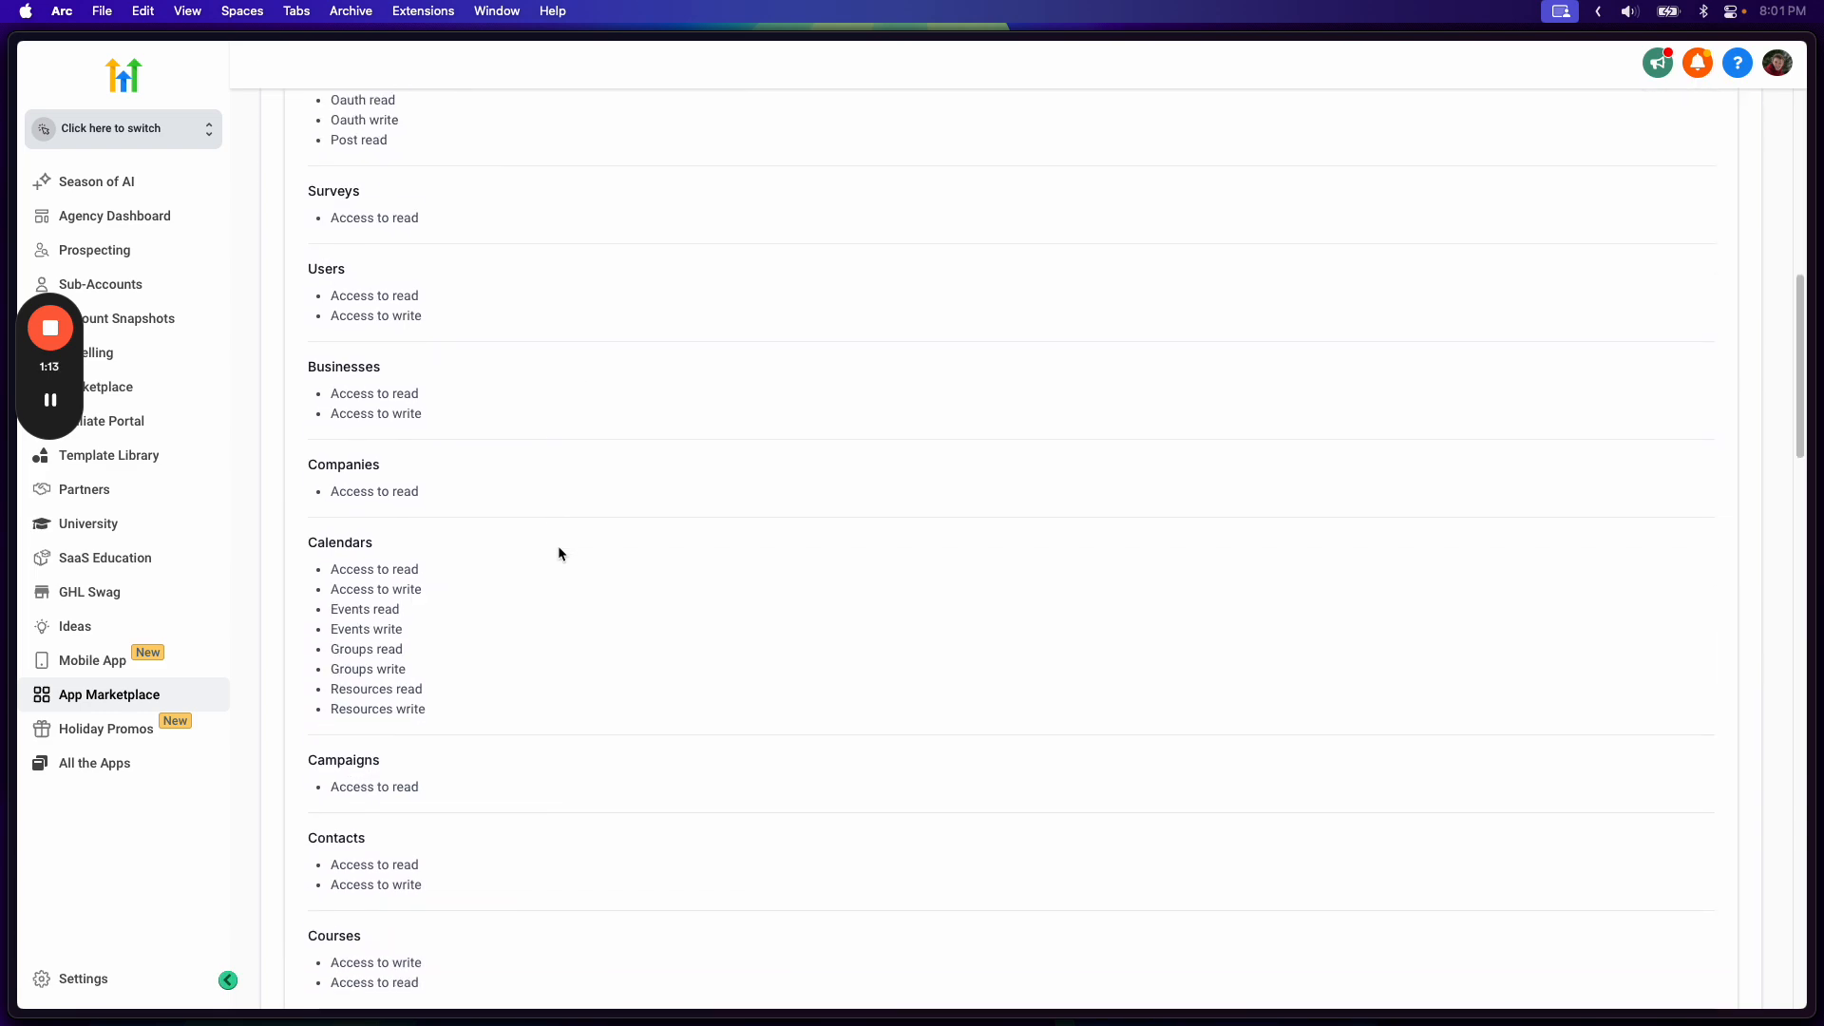
scroll(574, 565, down, 10)
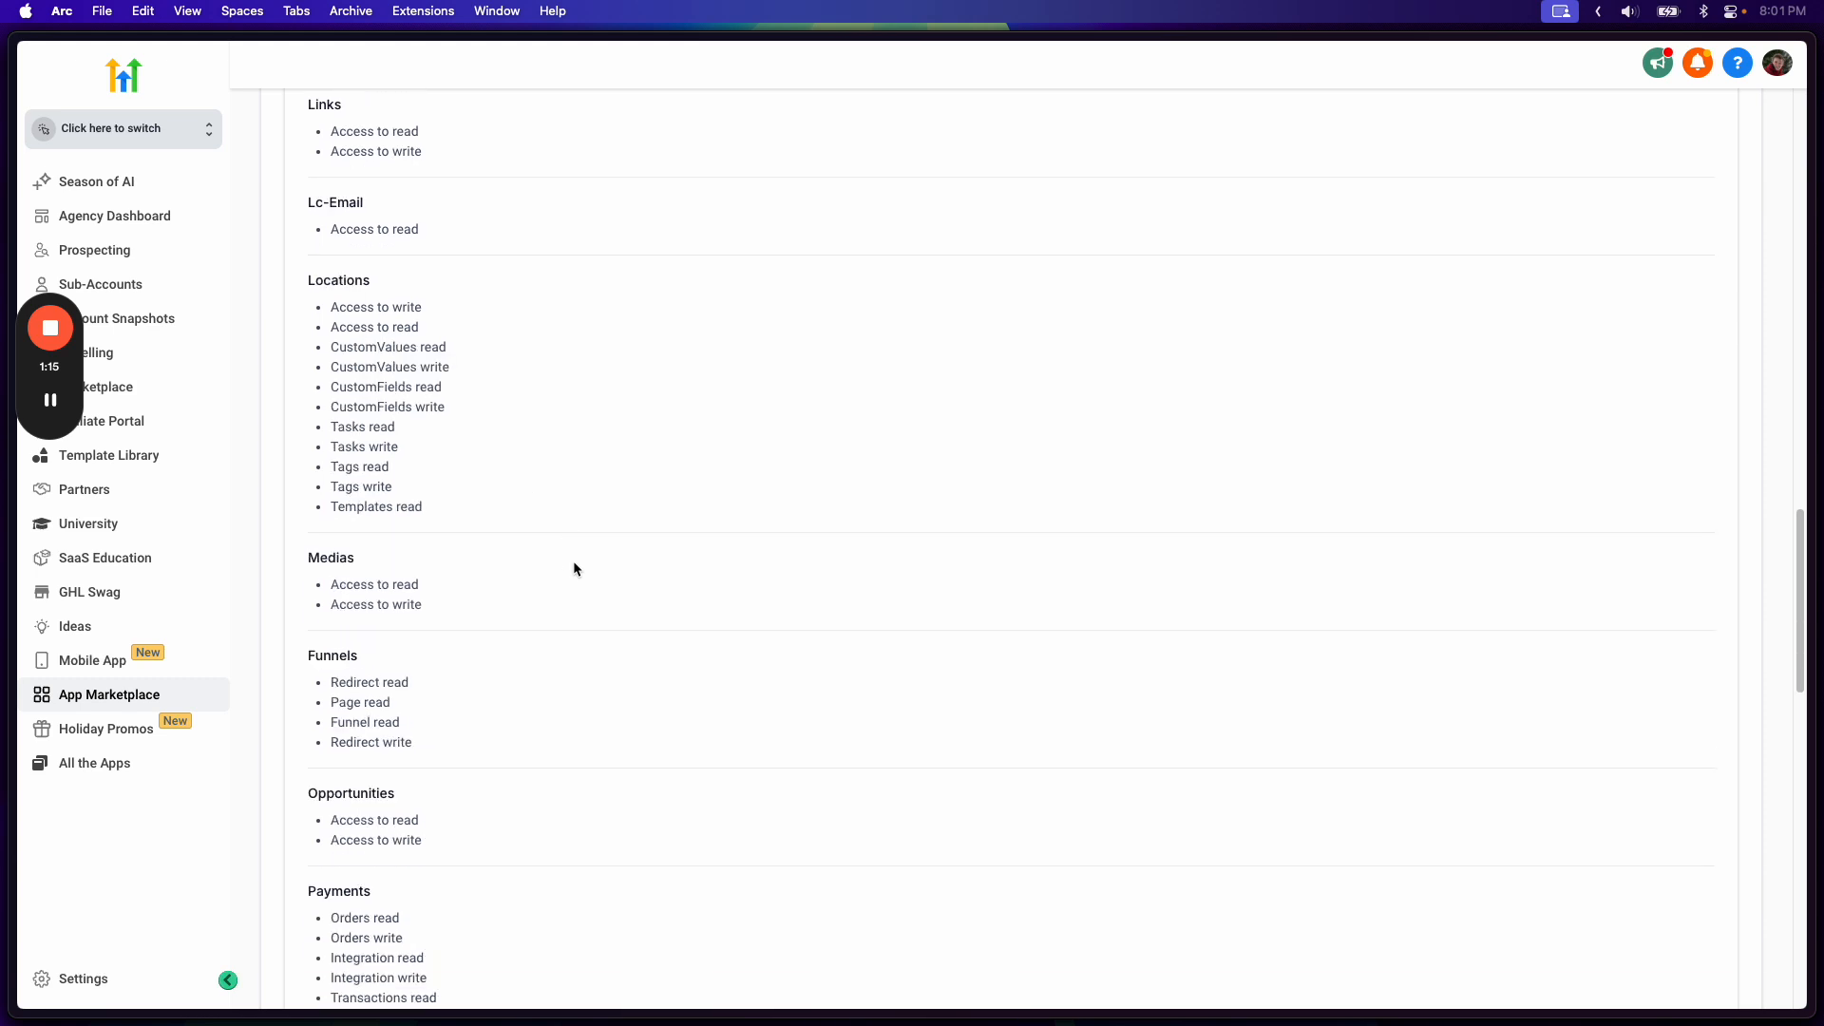
scroll(559, 551, up, 10)
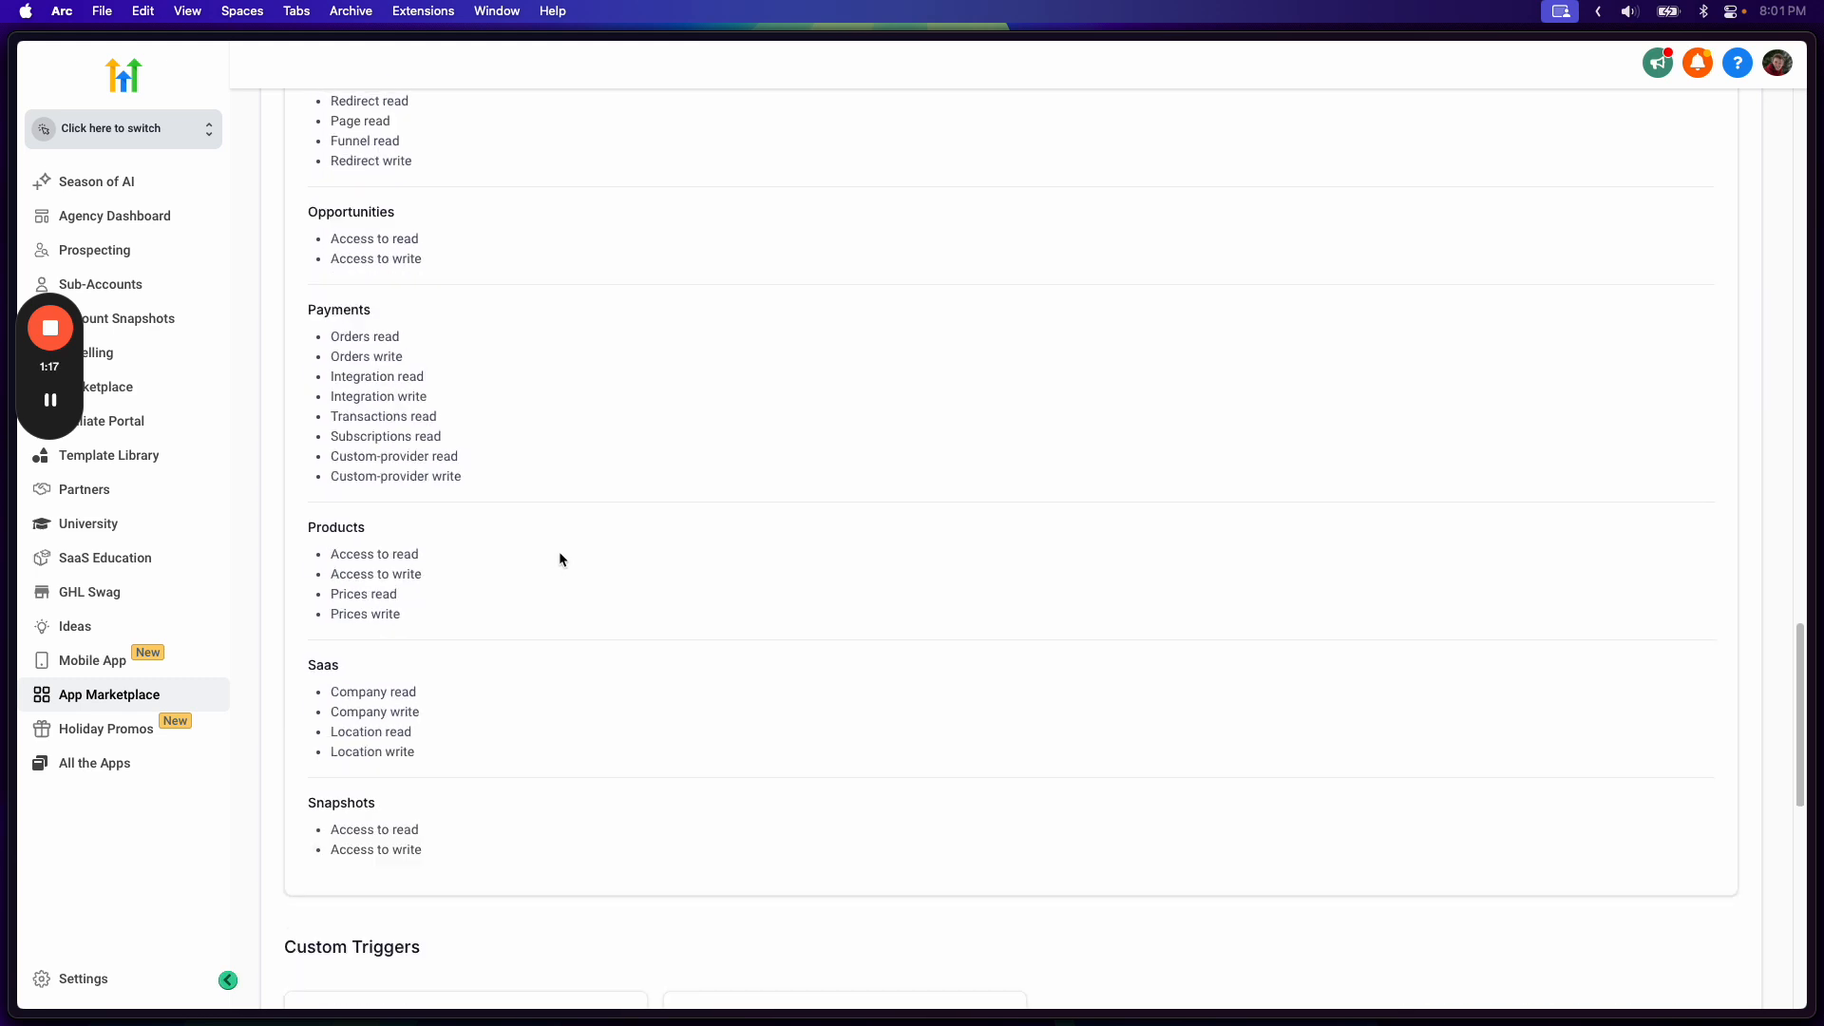
scroll(559, 553, up, 10)
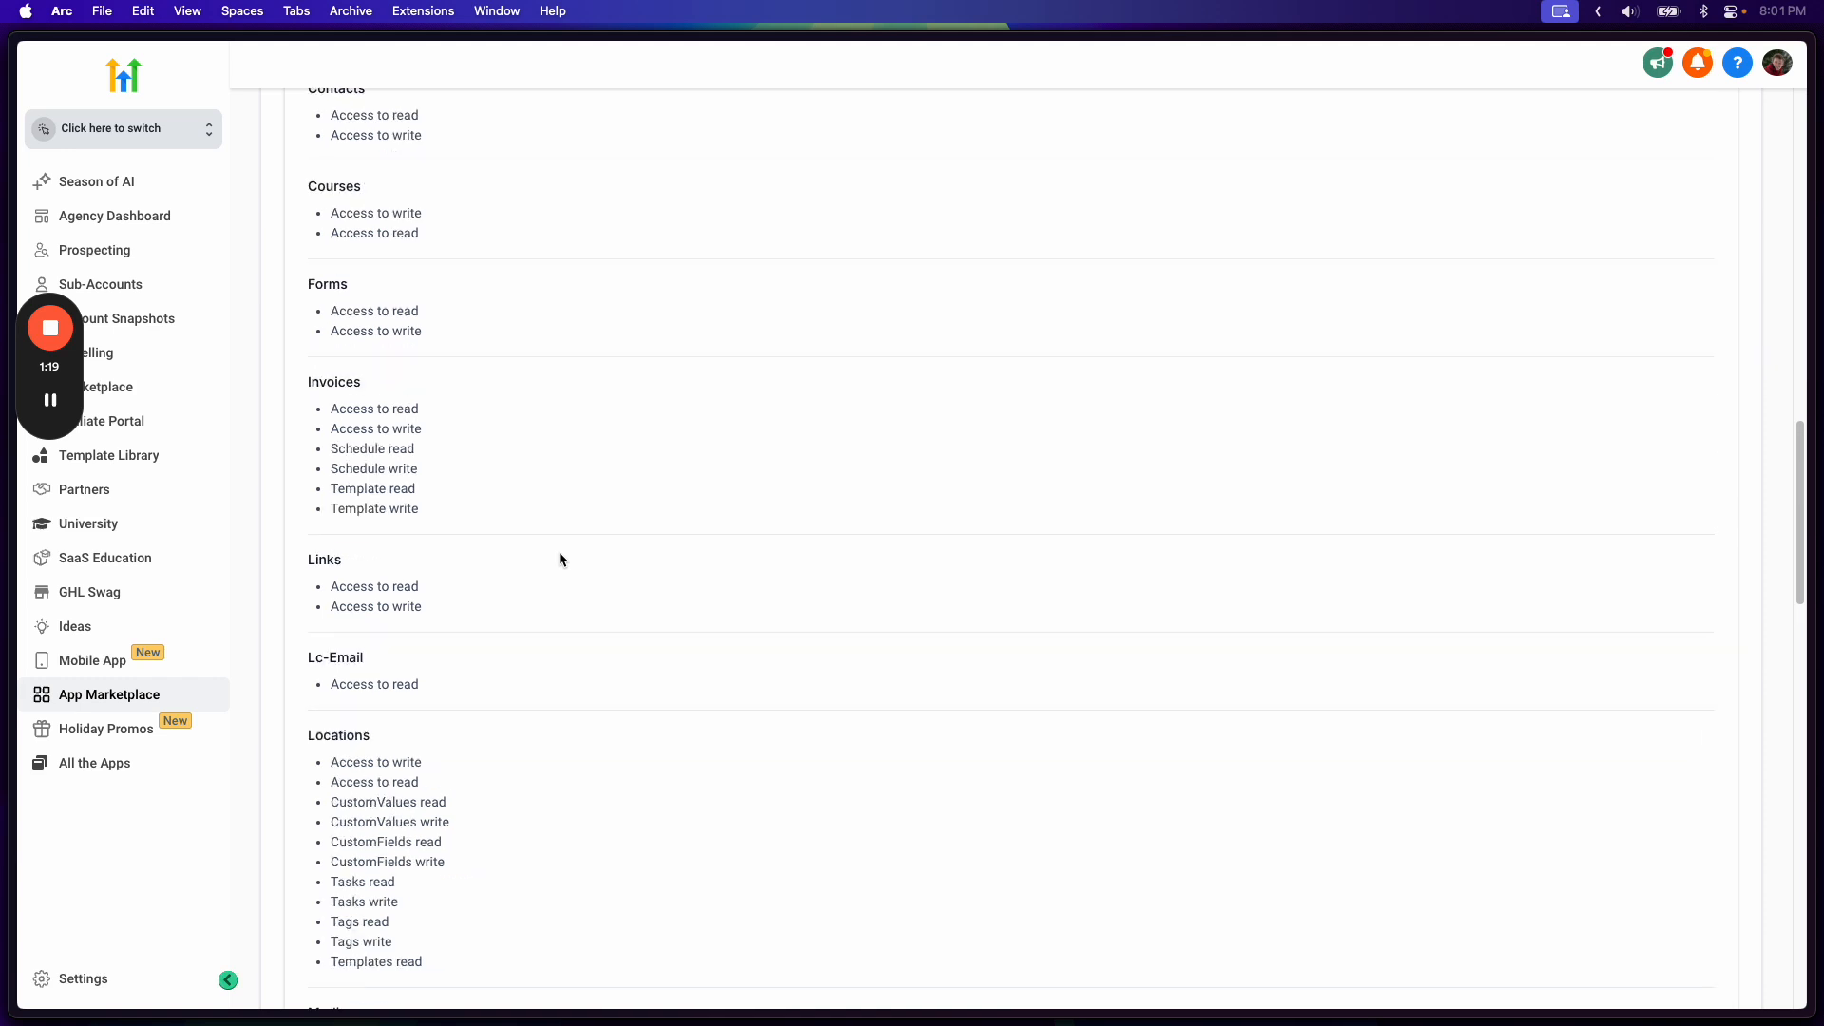
scroll(560, 553, up, 8)
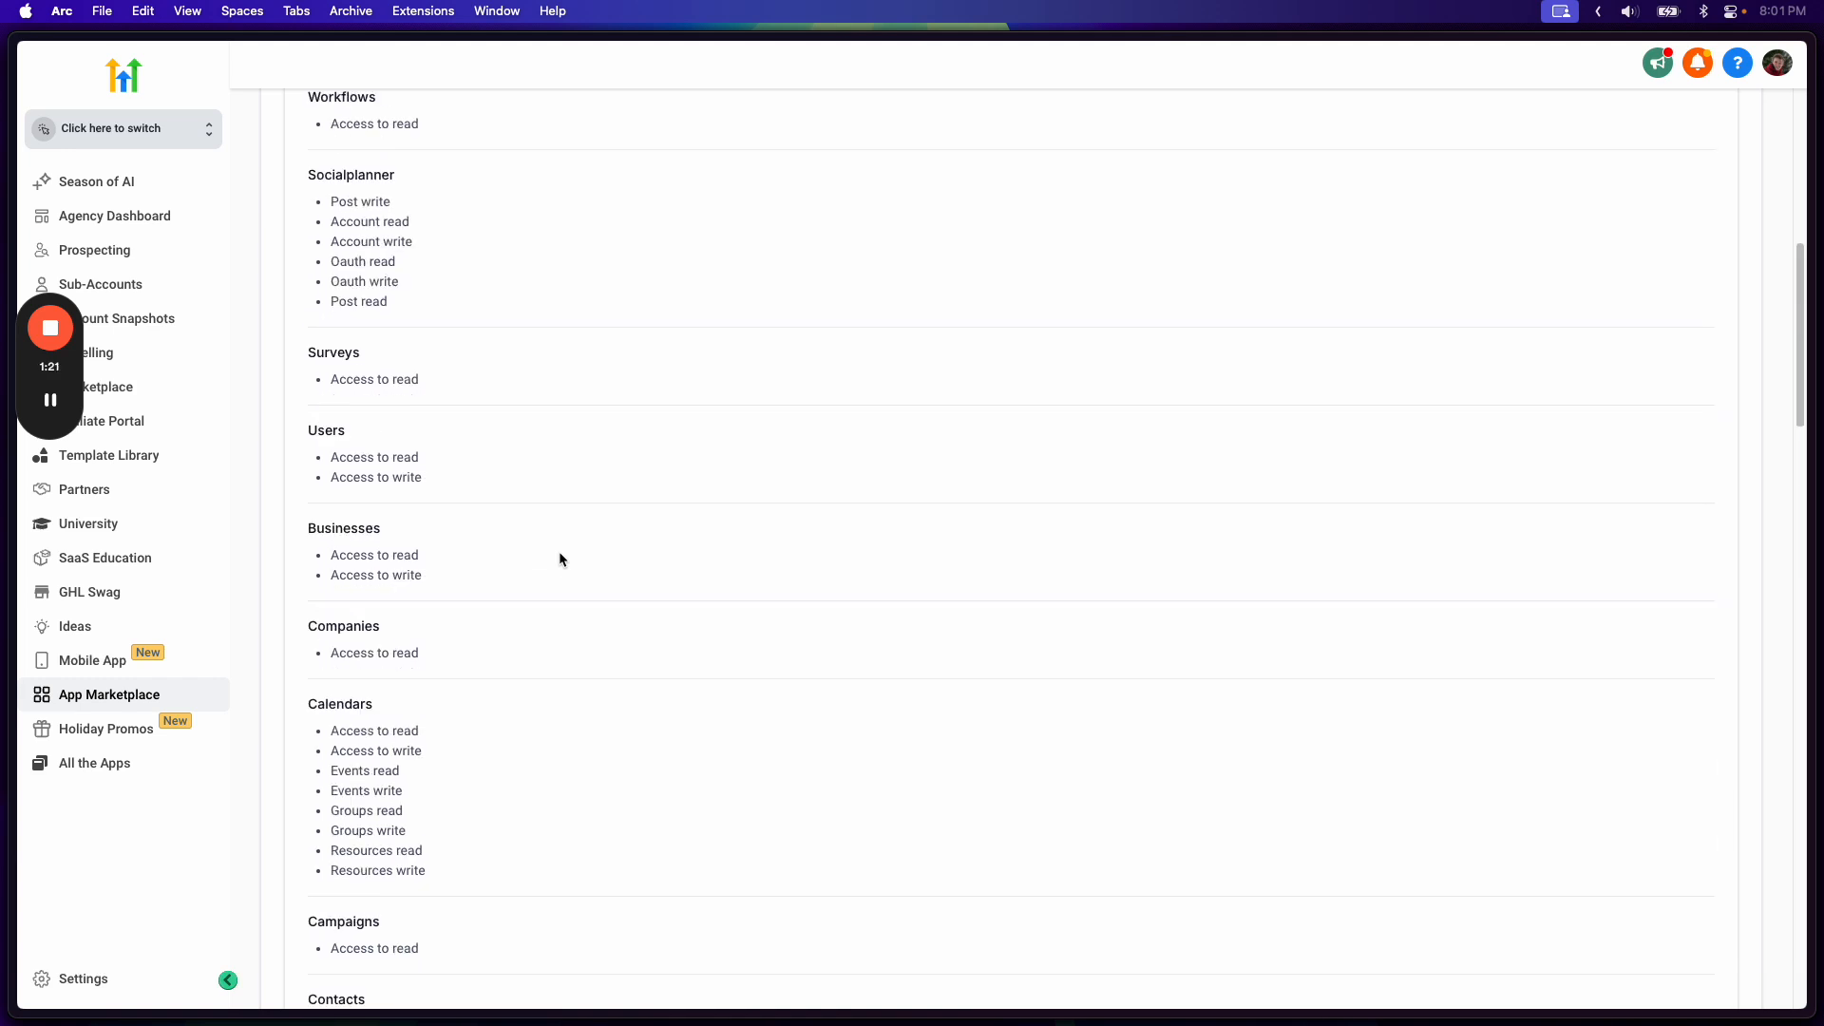
scroll(559, 553, up, 5)
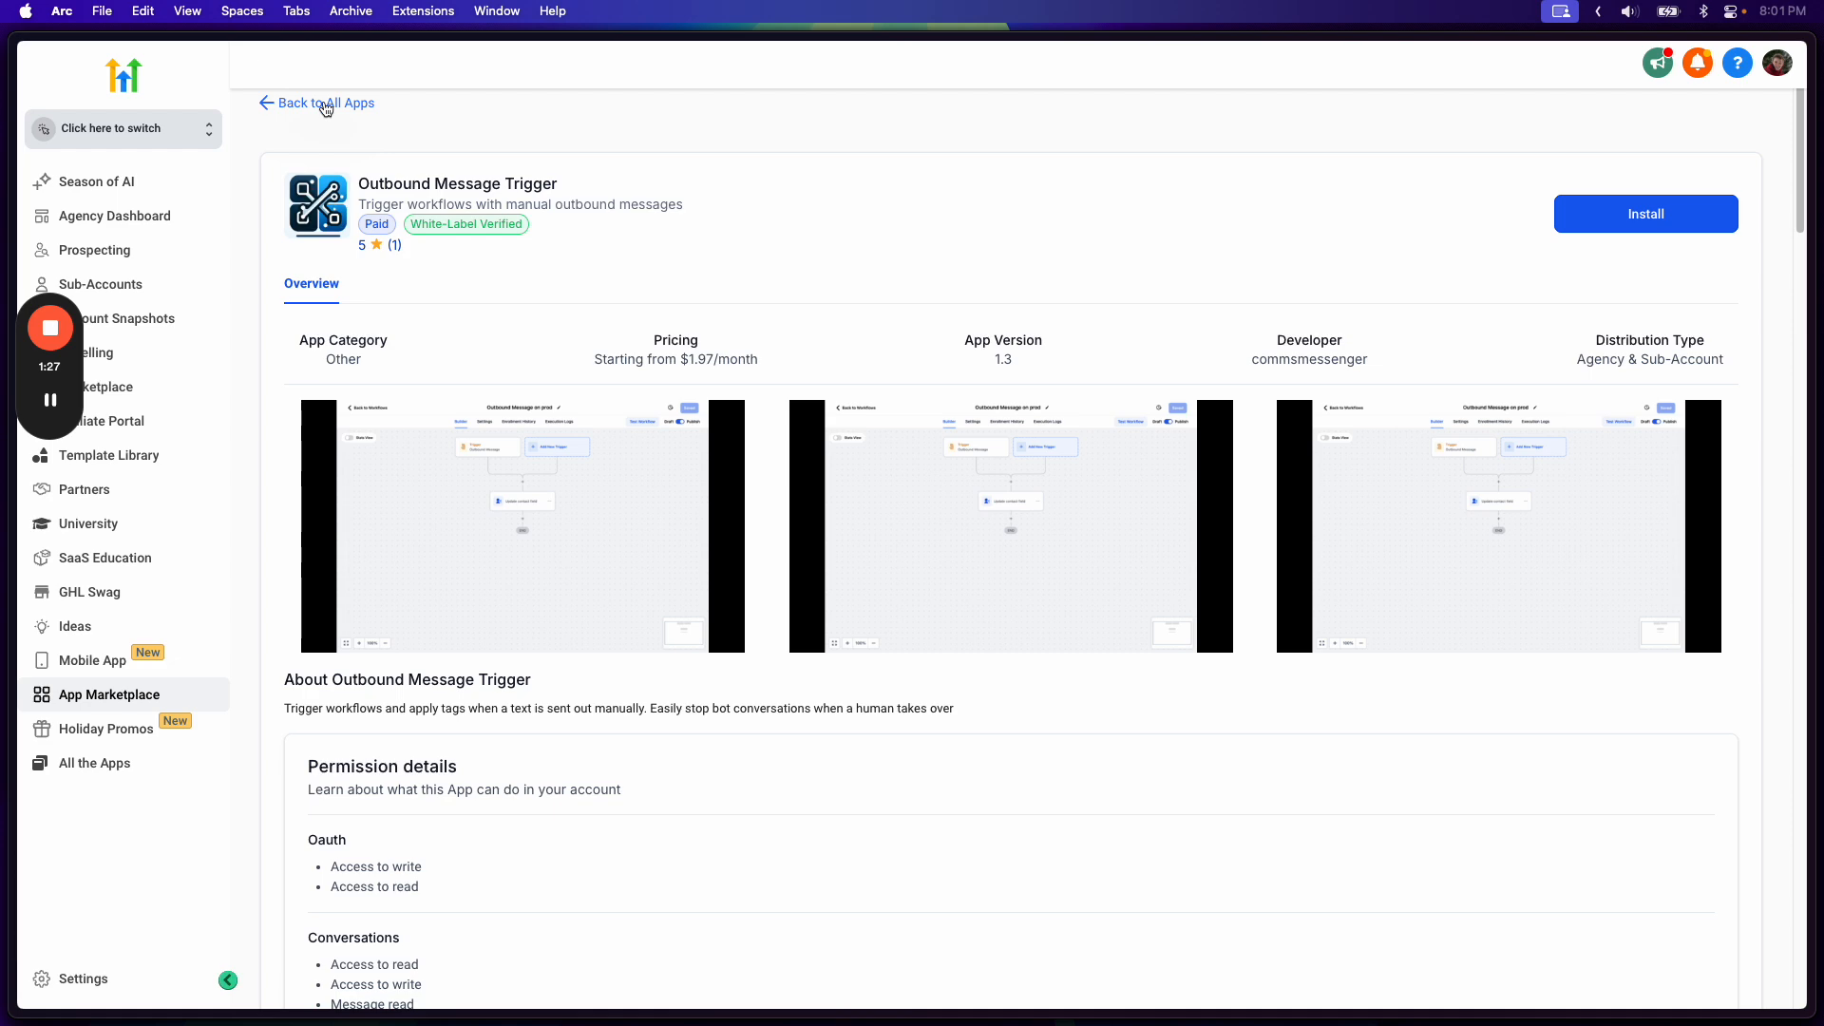
- Return to the Outbound Call/Message Trigger listing and read why it needs the Conversations and Companies permissions
click(325, 105)
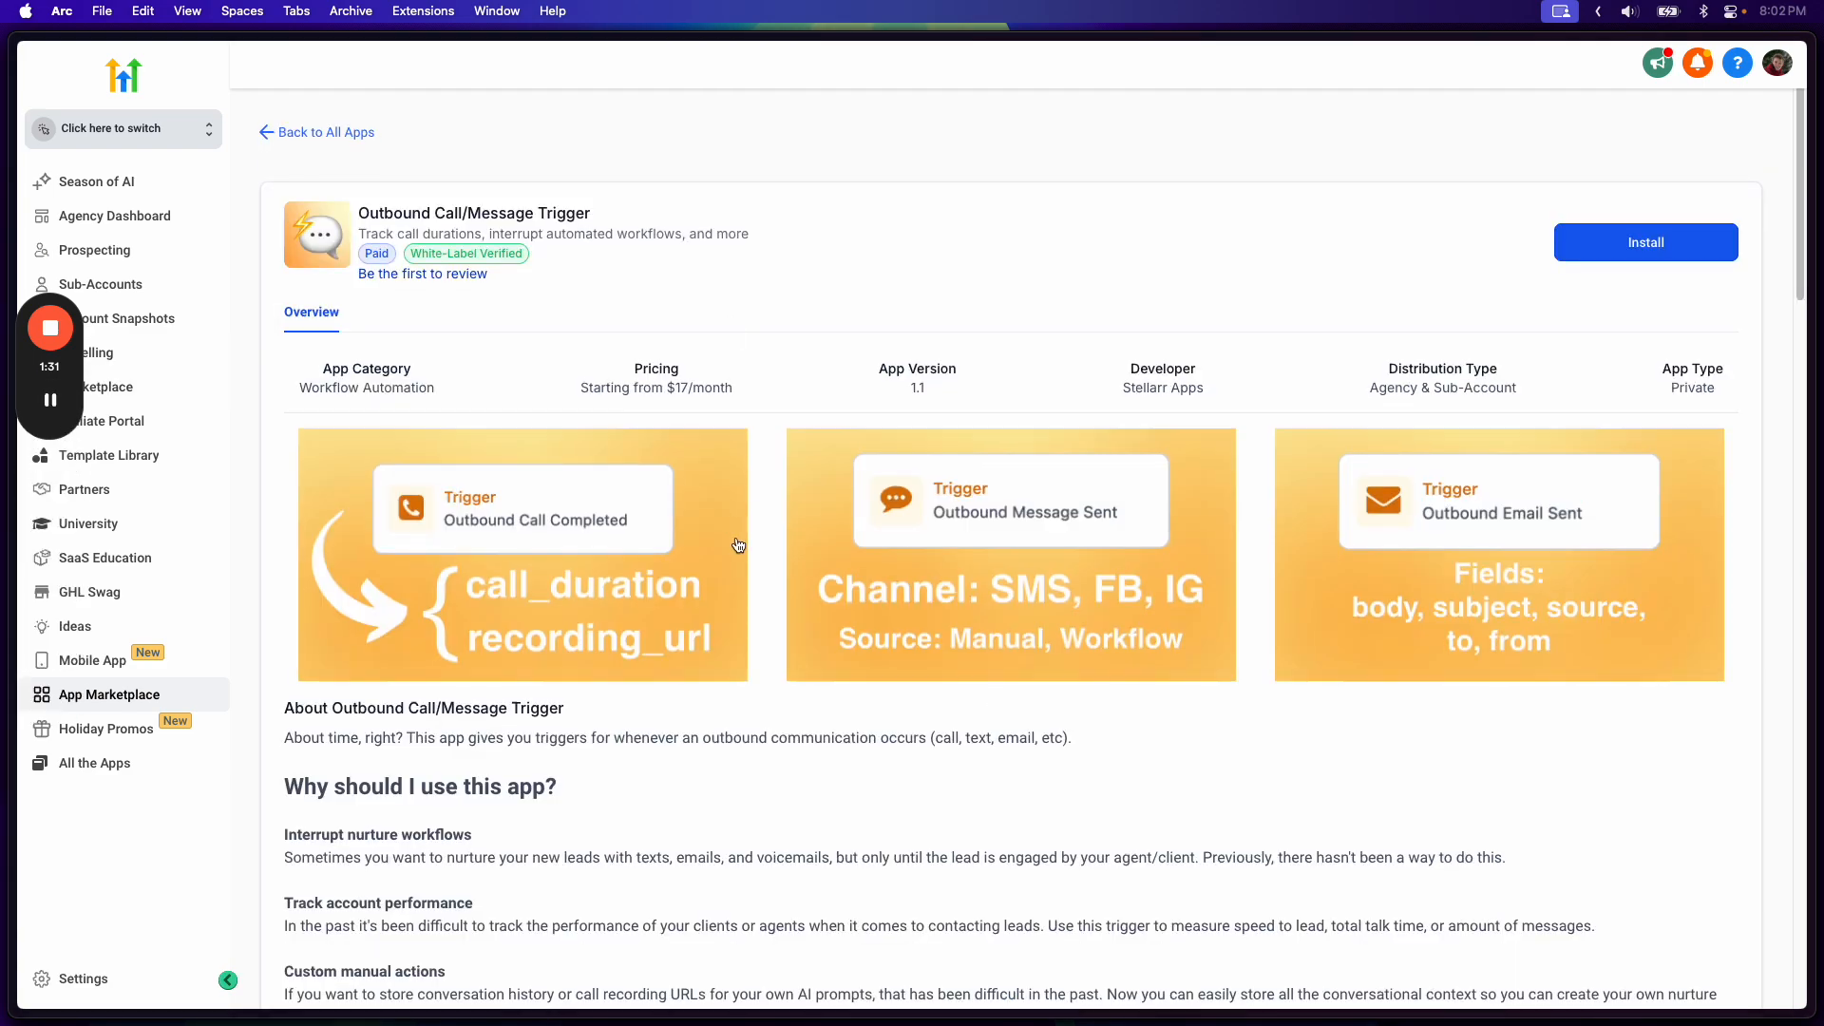
scroll(745, 573, down, 12)
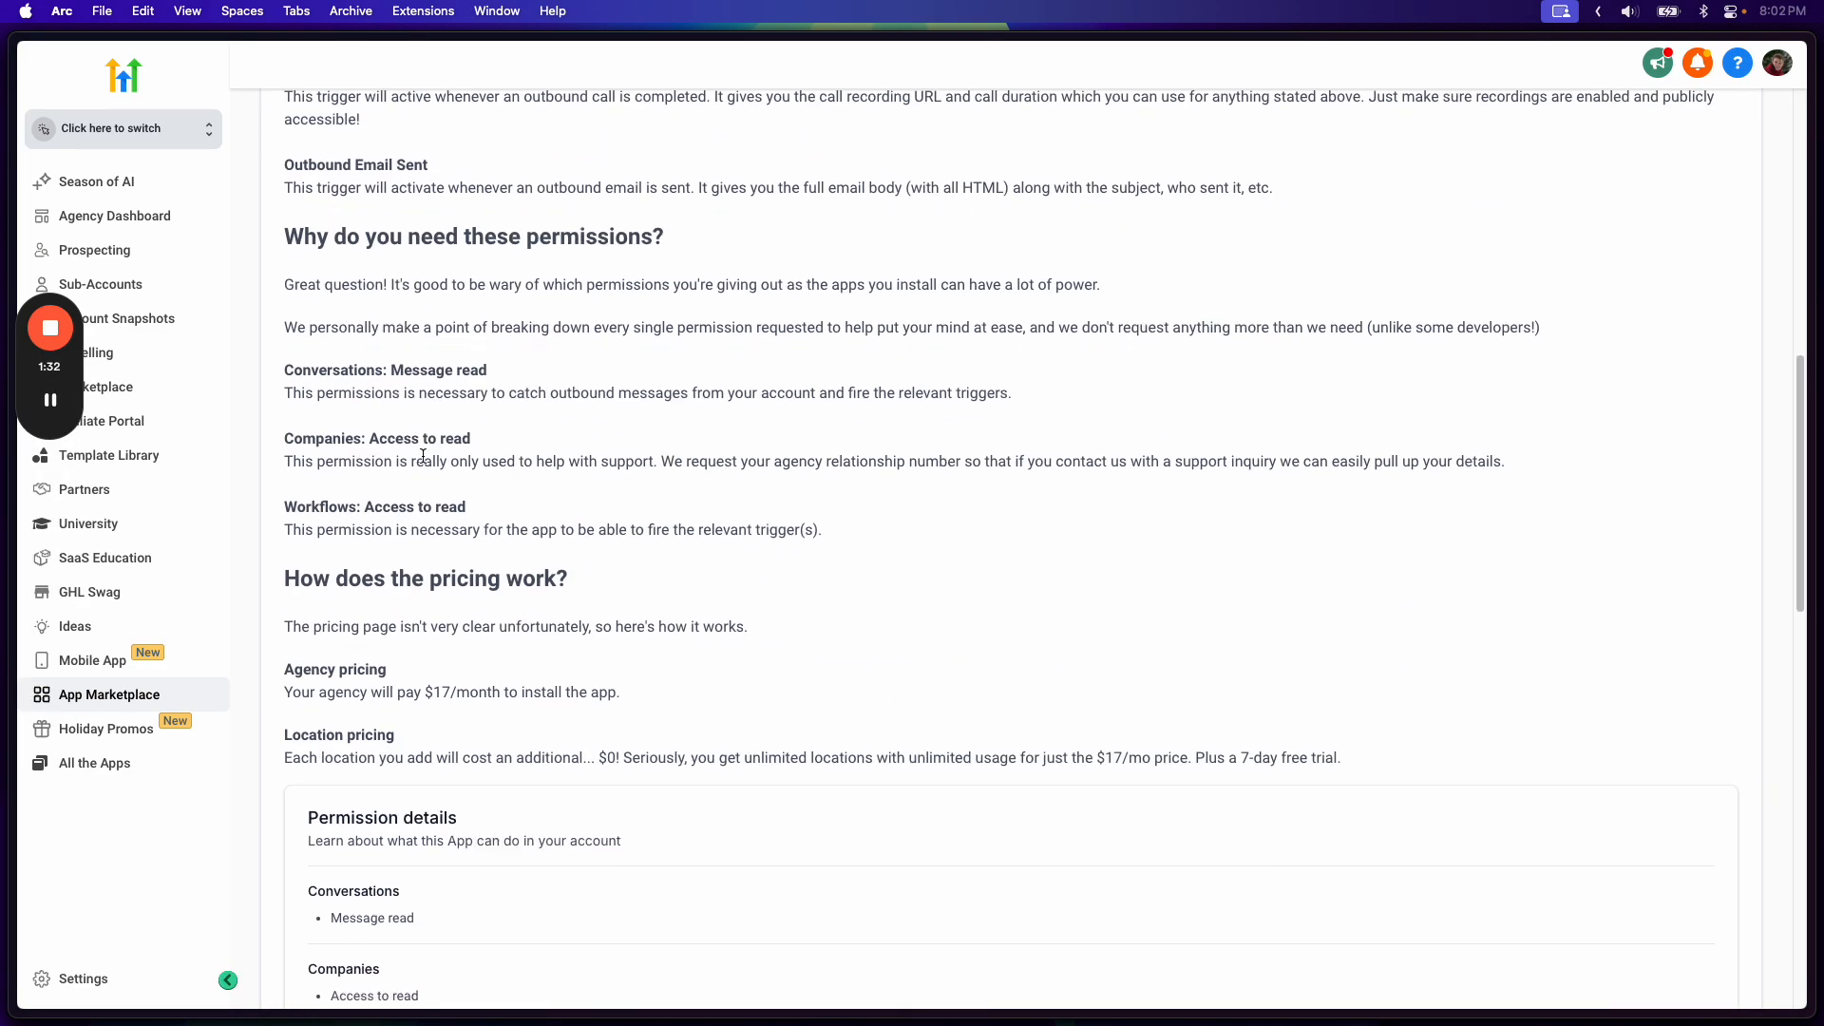
scroll(423, 456, down, 2)
drag(287, 284, 505, 284)
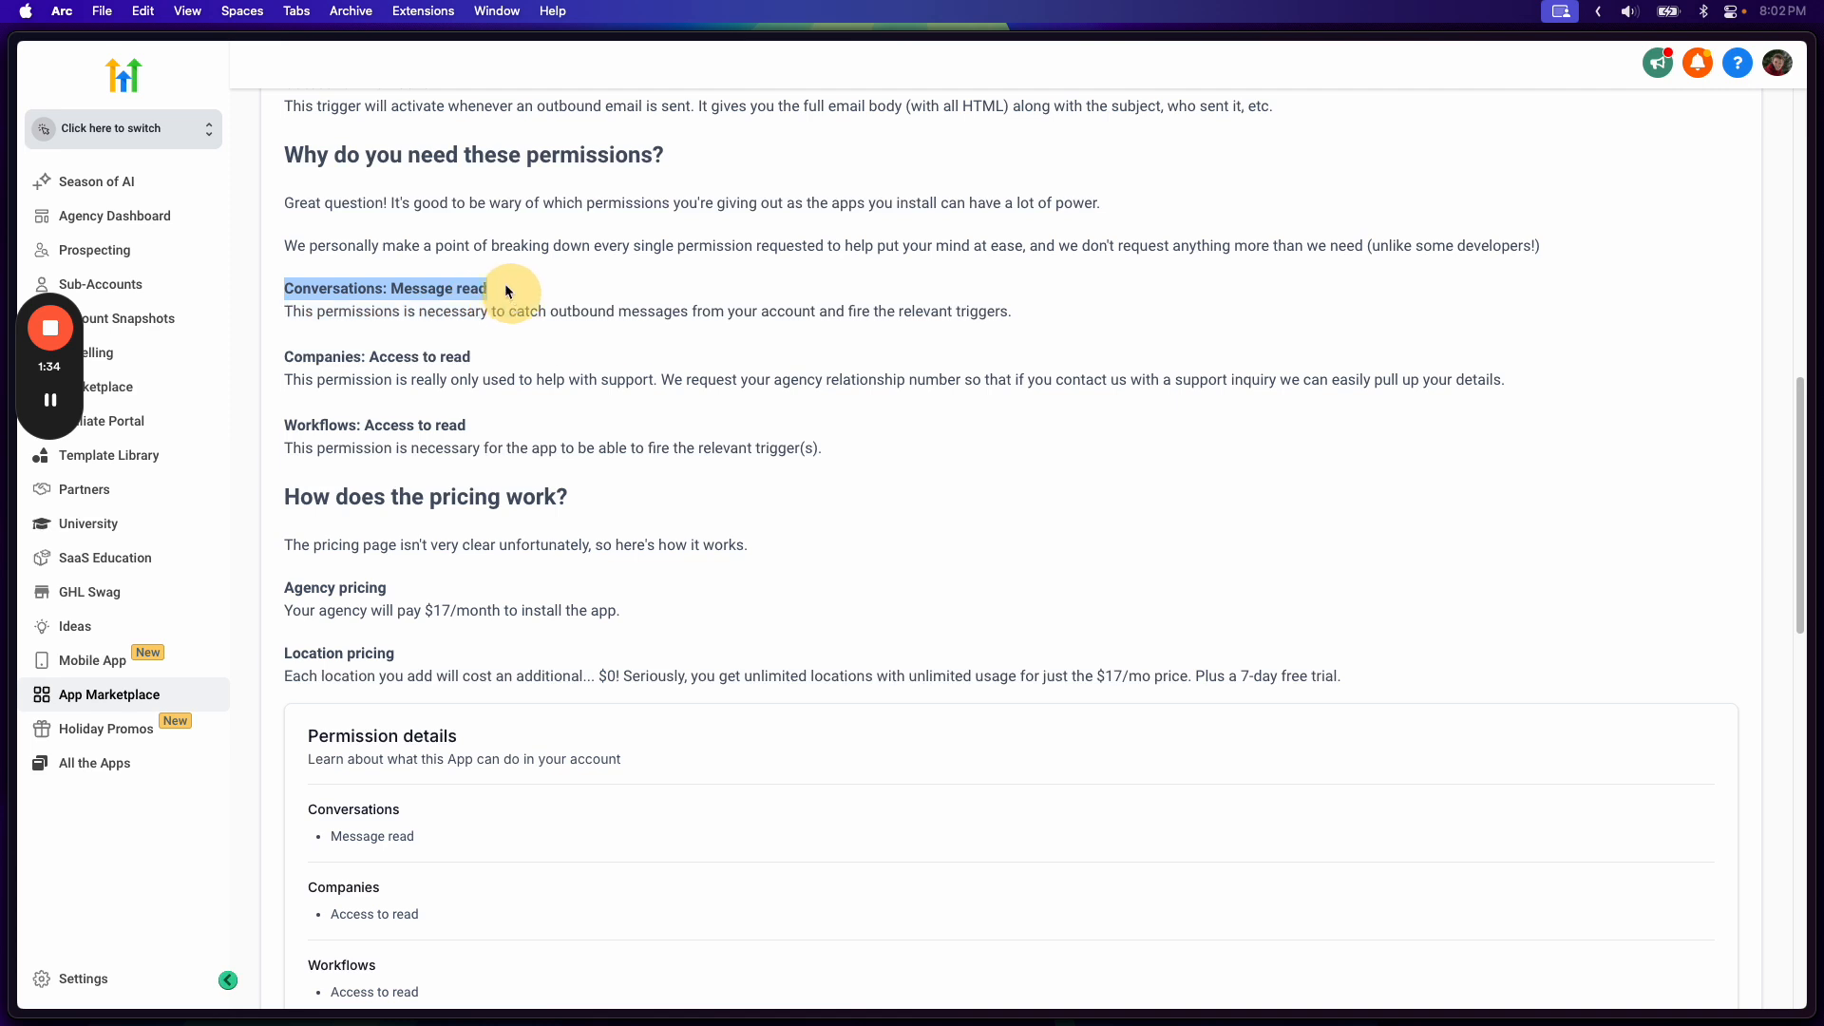
click(504, 284)
triple_click(431, 285)
click(495, 304)
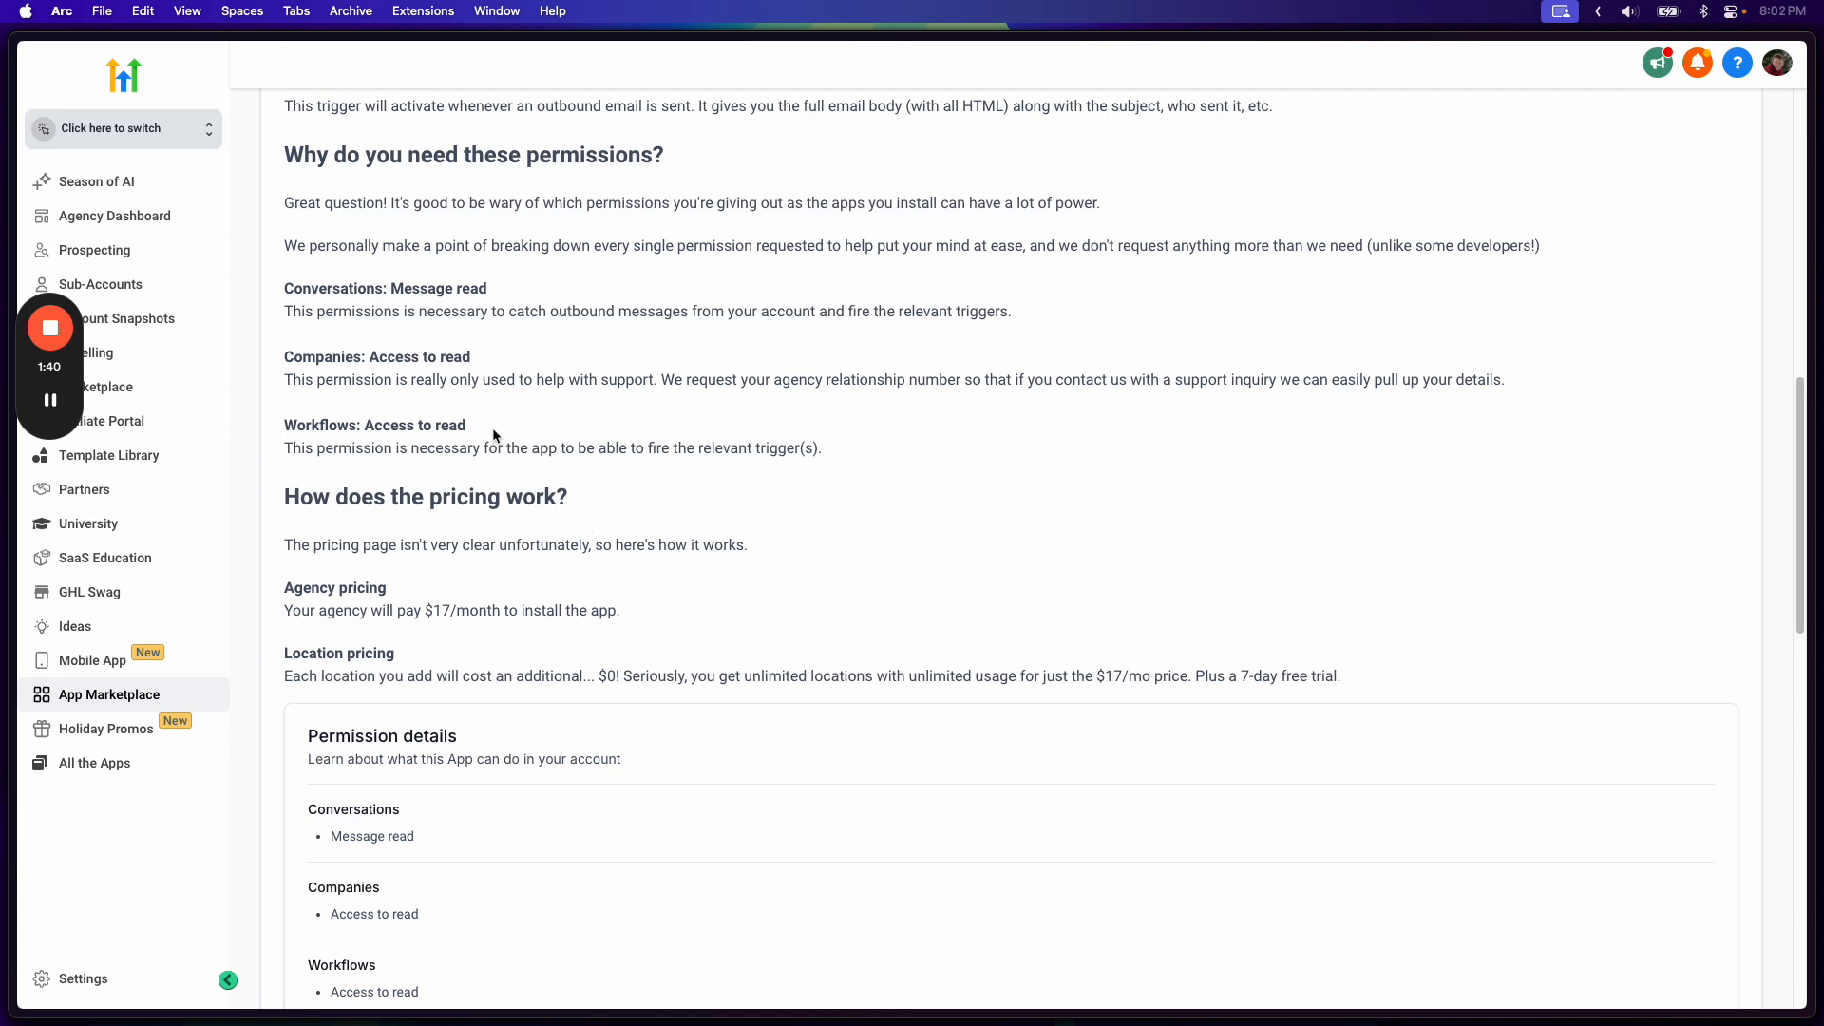
drag(286, 357, 474, 358)
click(450, 359)
scroll(549, 440, down, 1)
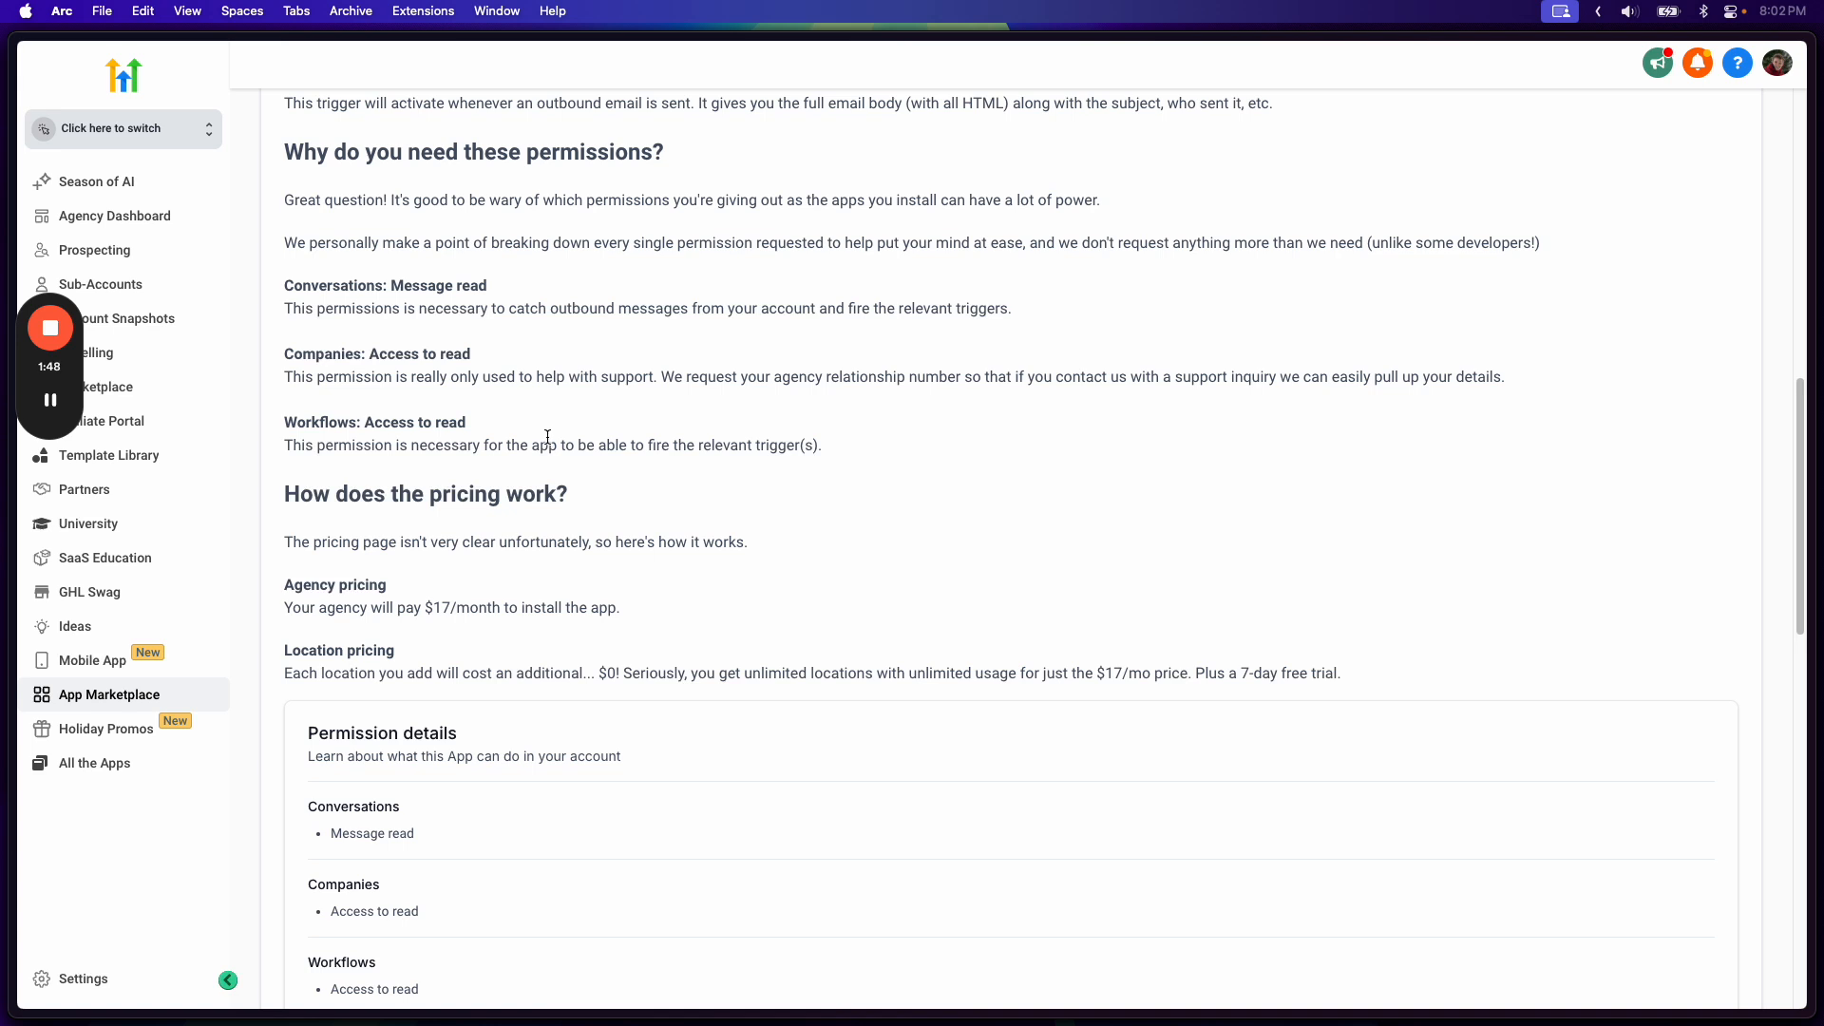
- Read the explanation of the Workflows access permission and check the listing's permission details
scroll(652, 544, down, 1)
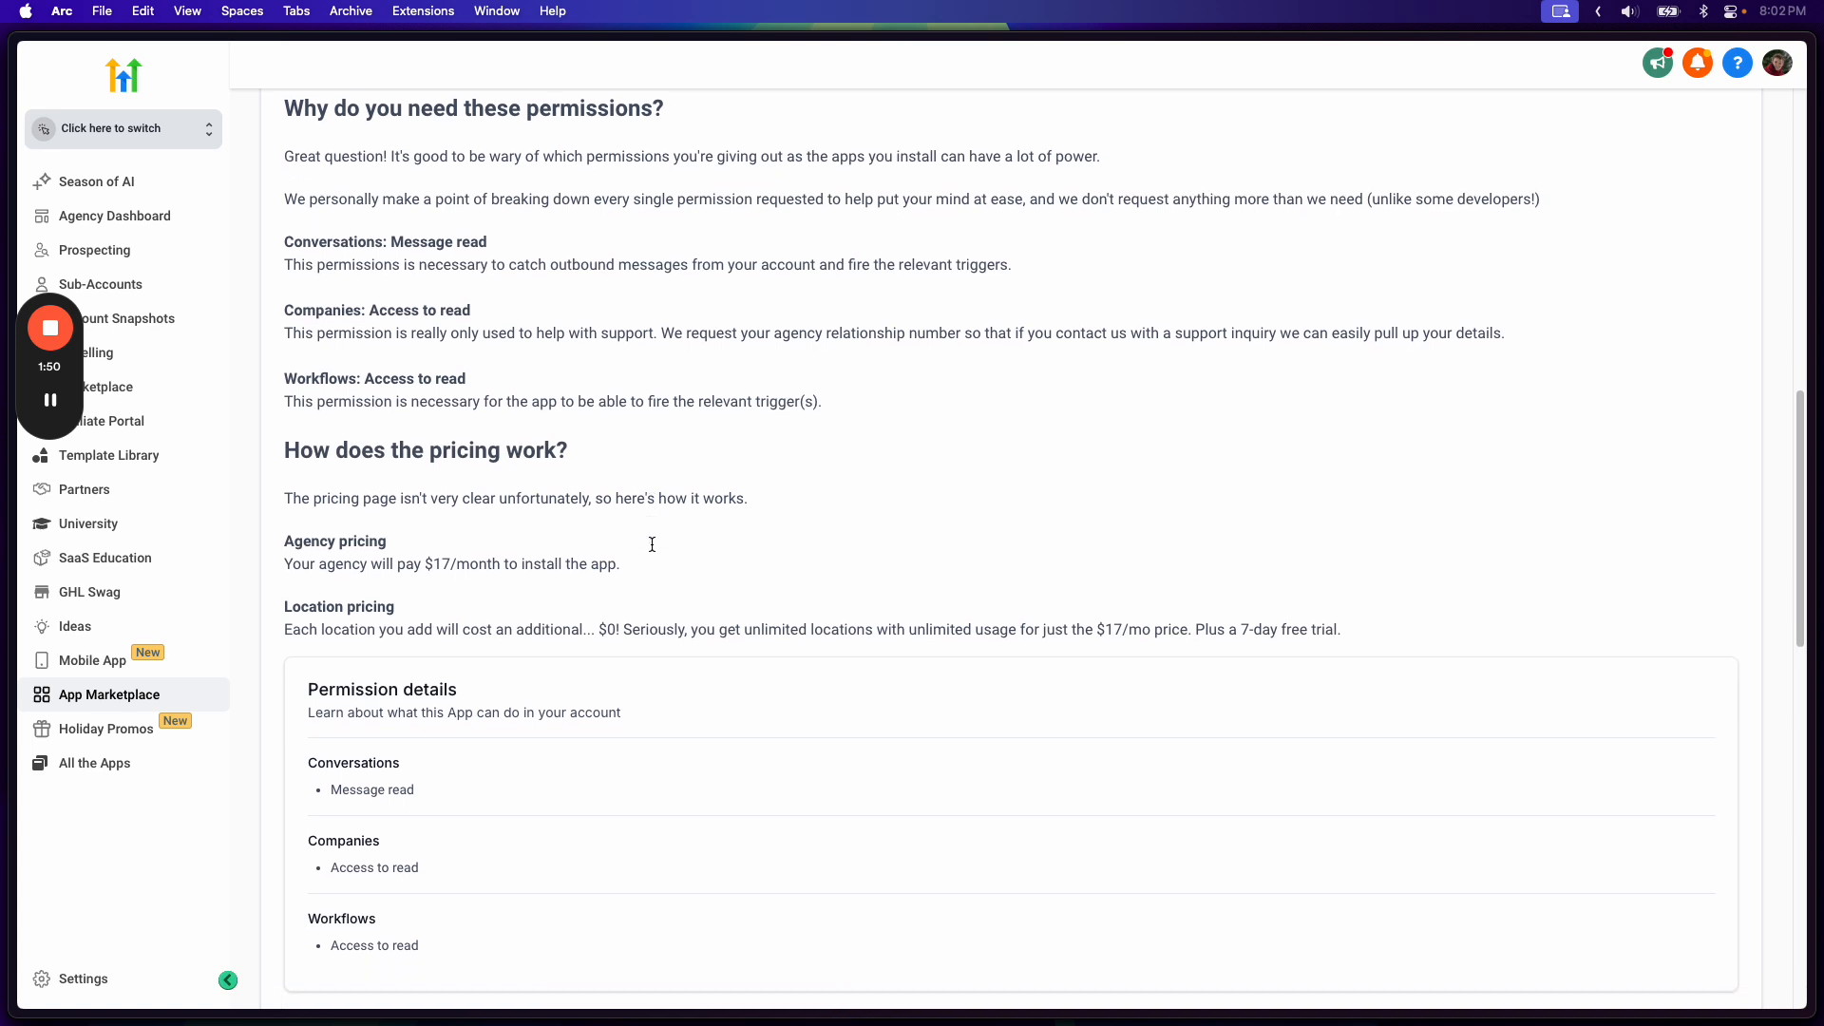
scroll(652, 544, up, 1)
drag(281, 413, 440, 409)
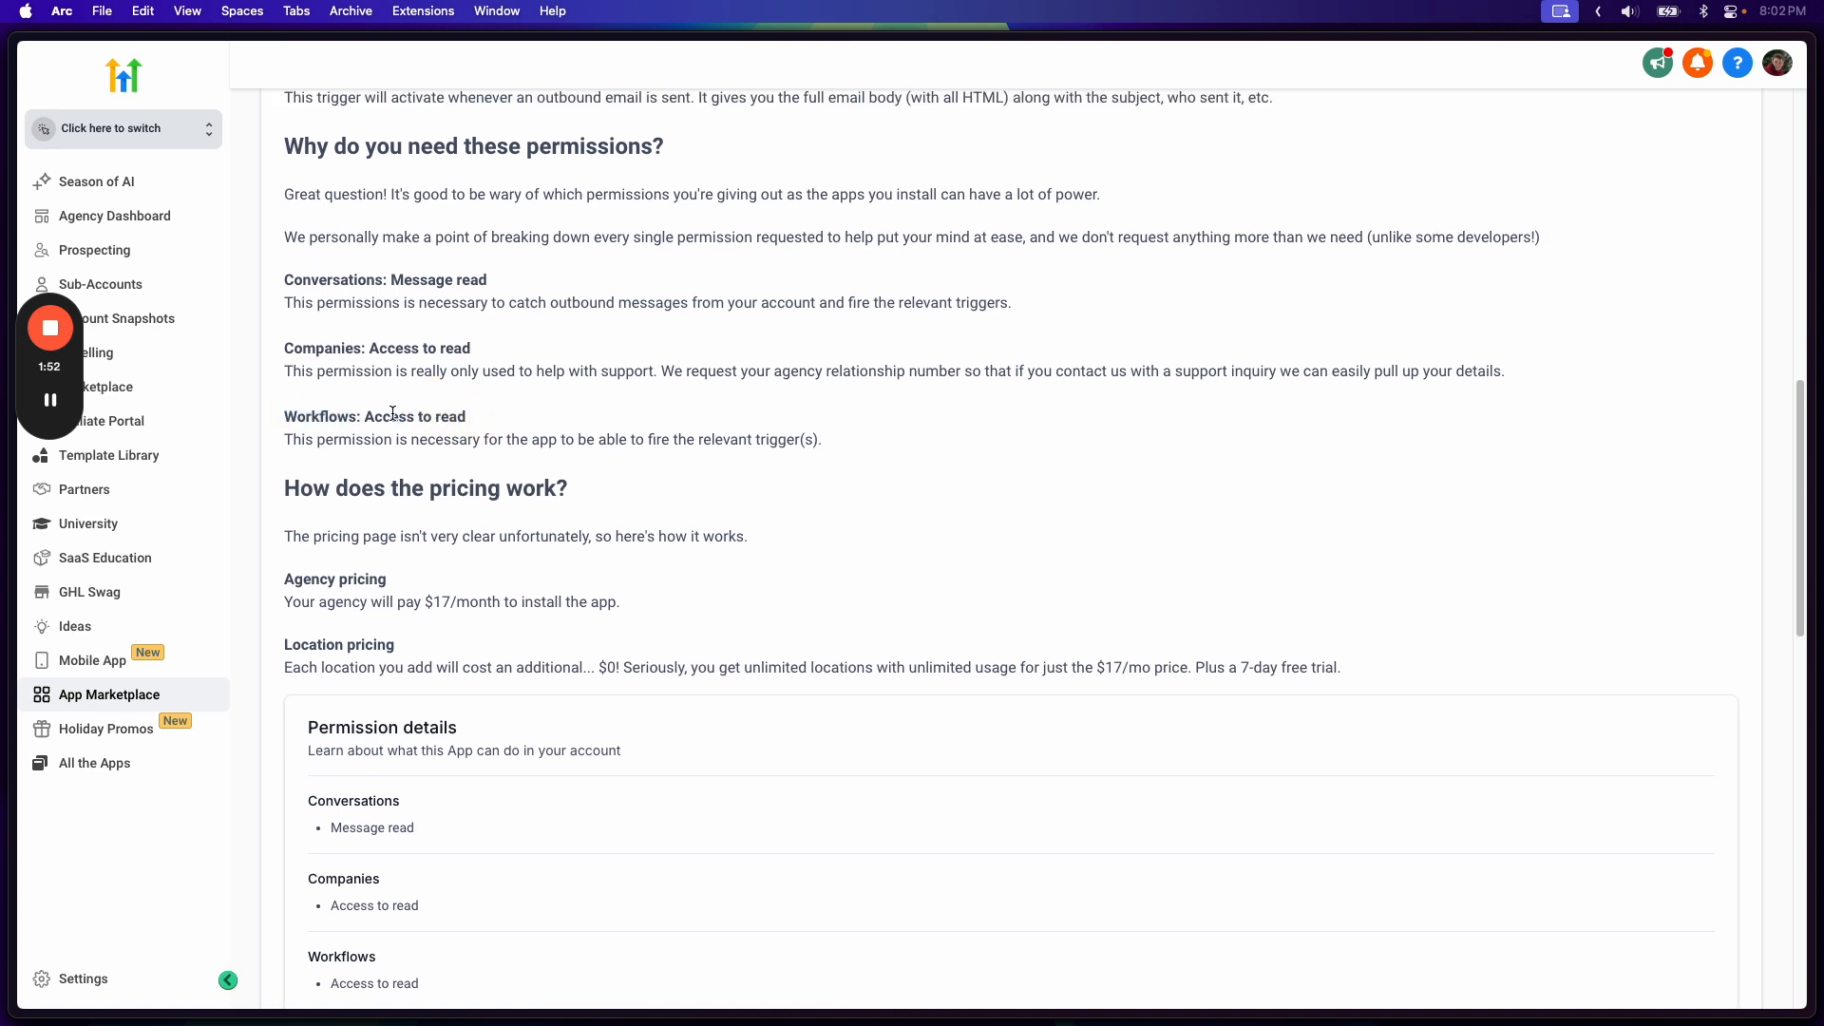
double_click(314, 416)
scroll(423, 399, down, 1)
click(287, 430)
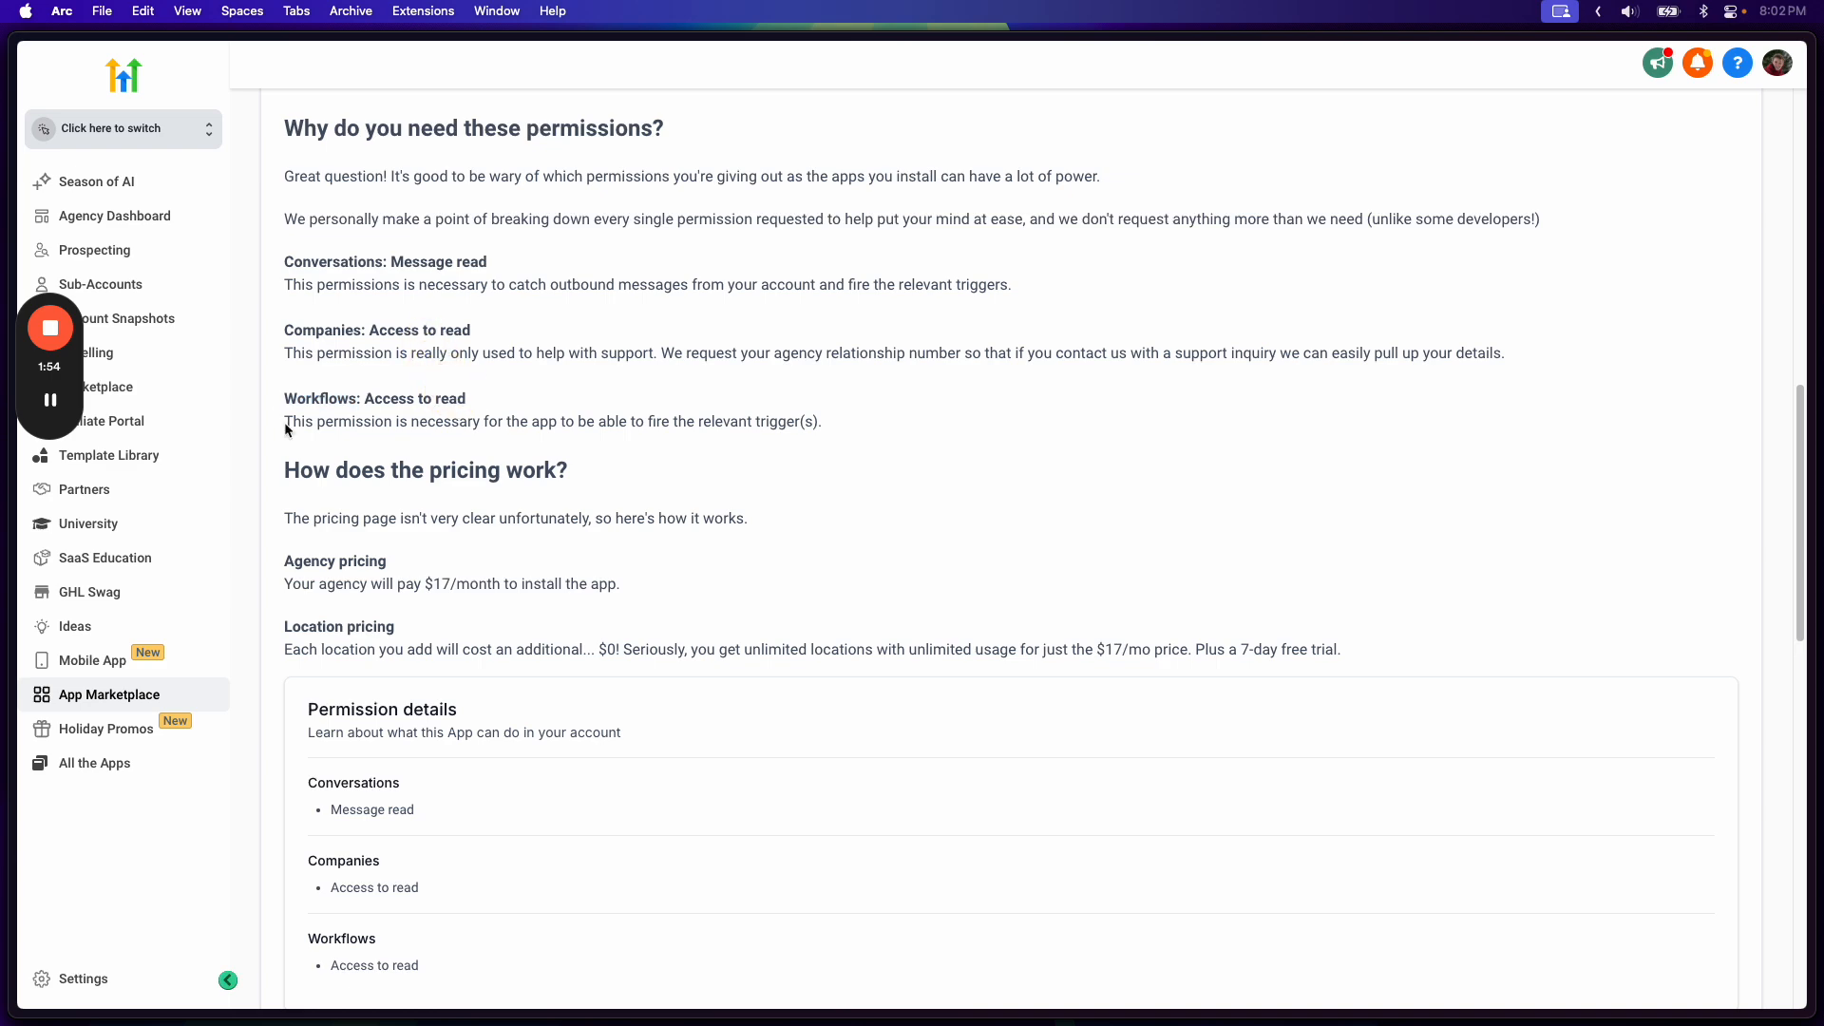
scroll(412, 511, down, 4)
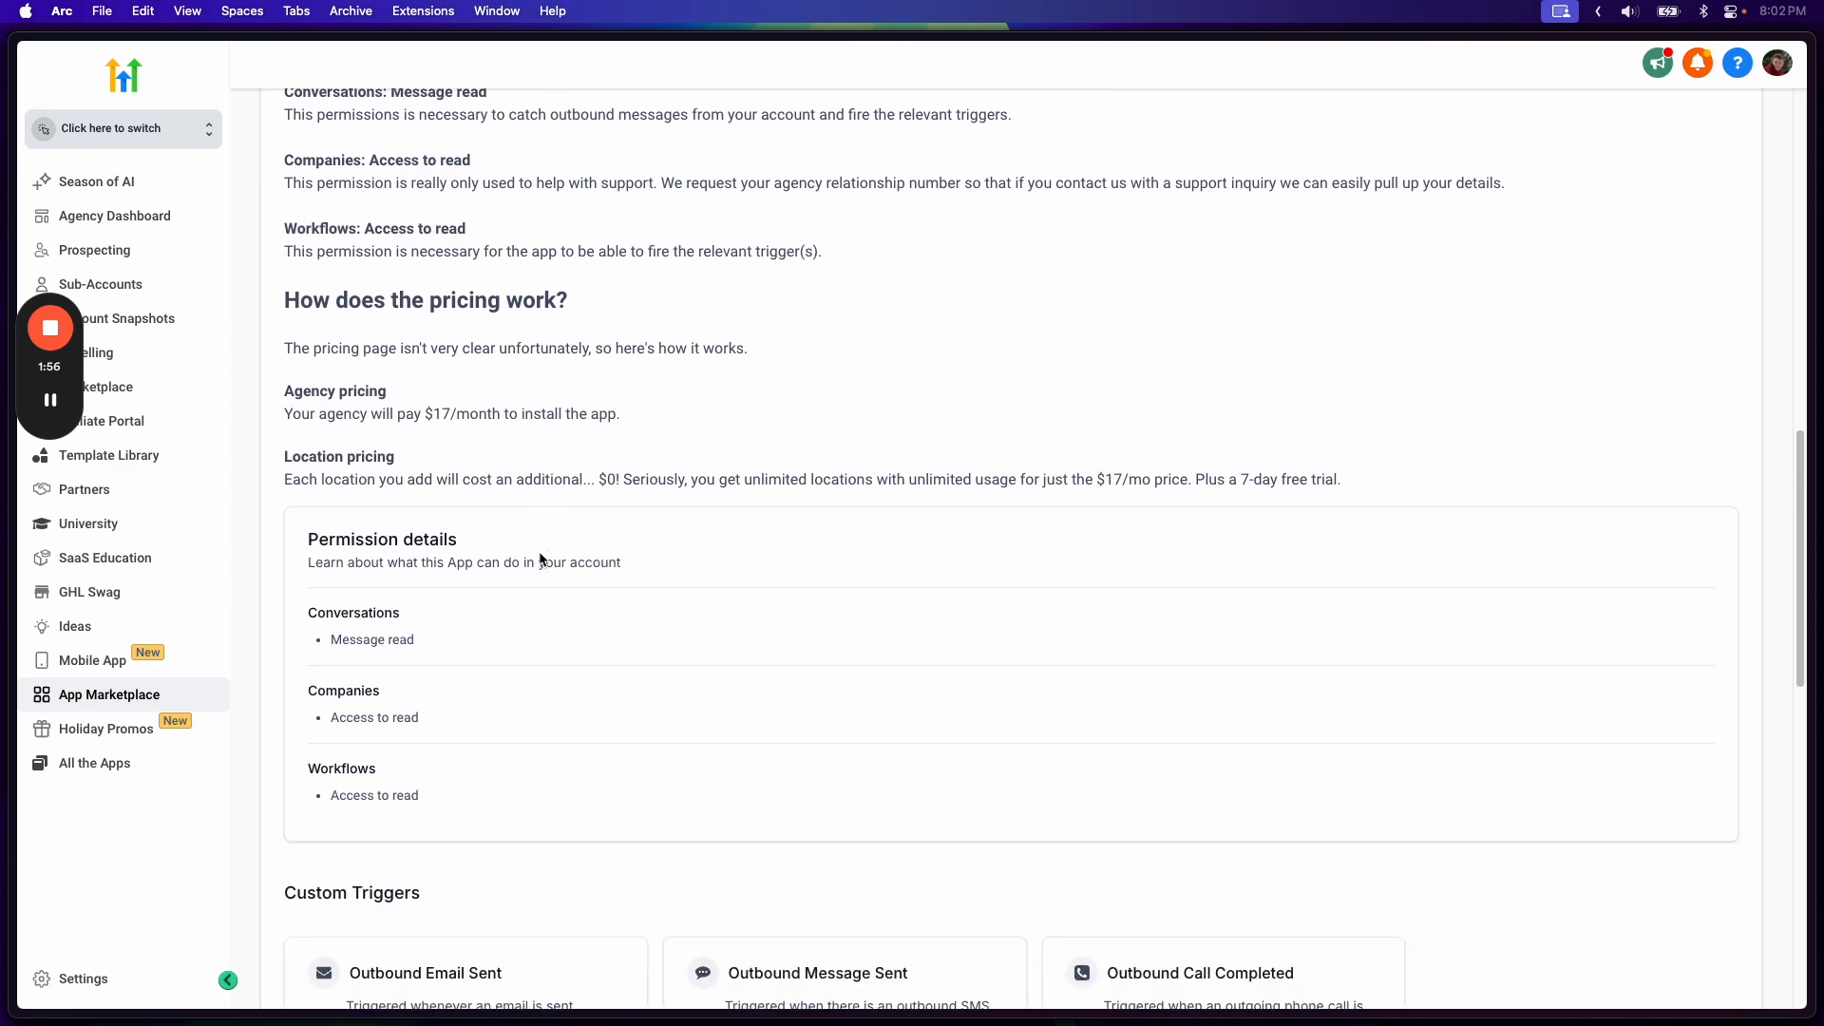
- Review the listing's trigger descriptions and its agency and location pricing explanations
scroll(620, 488, up, 5)
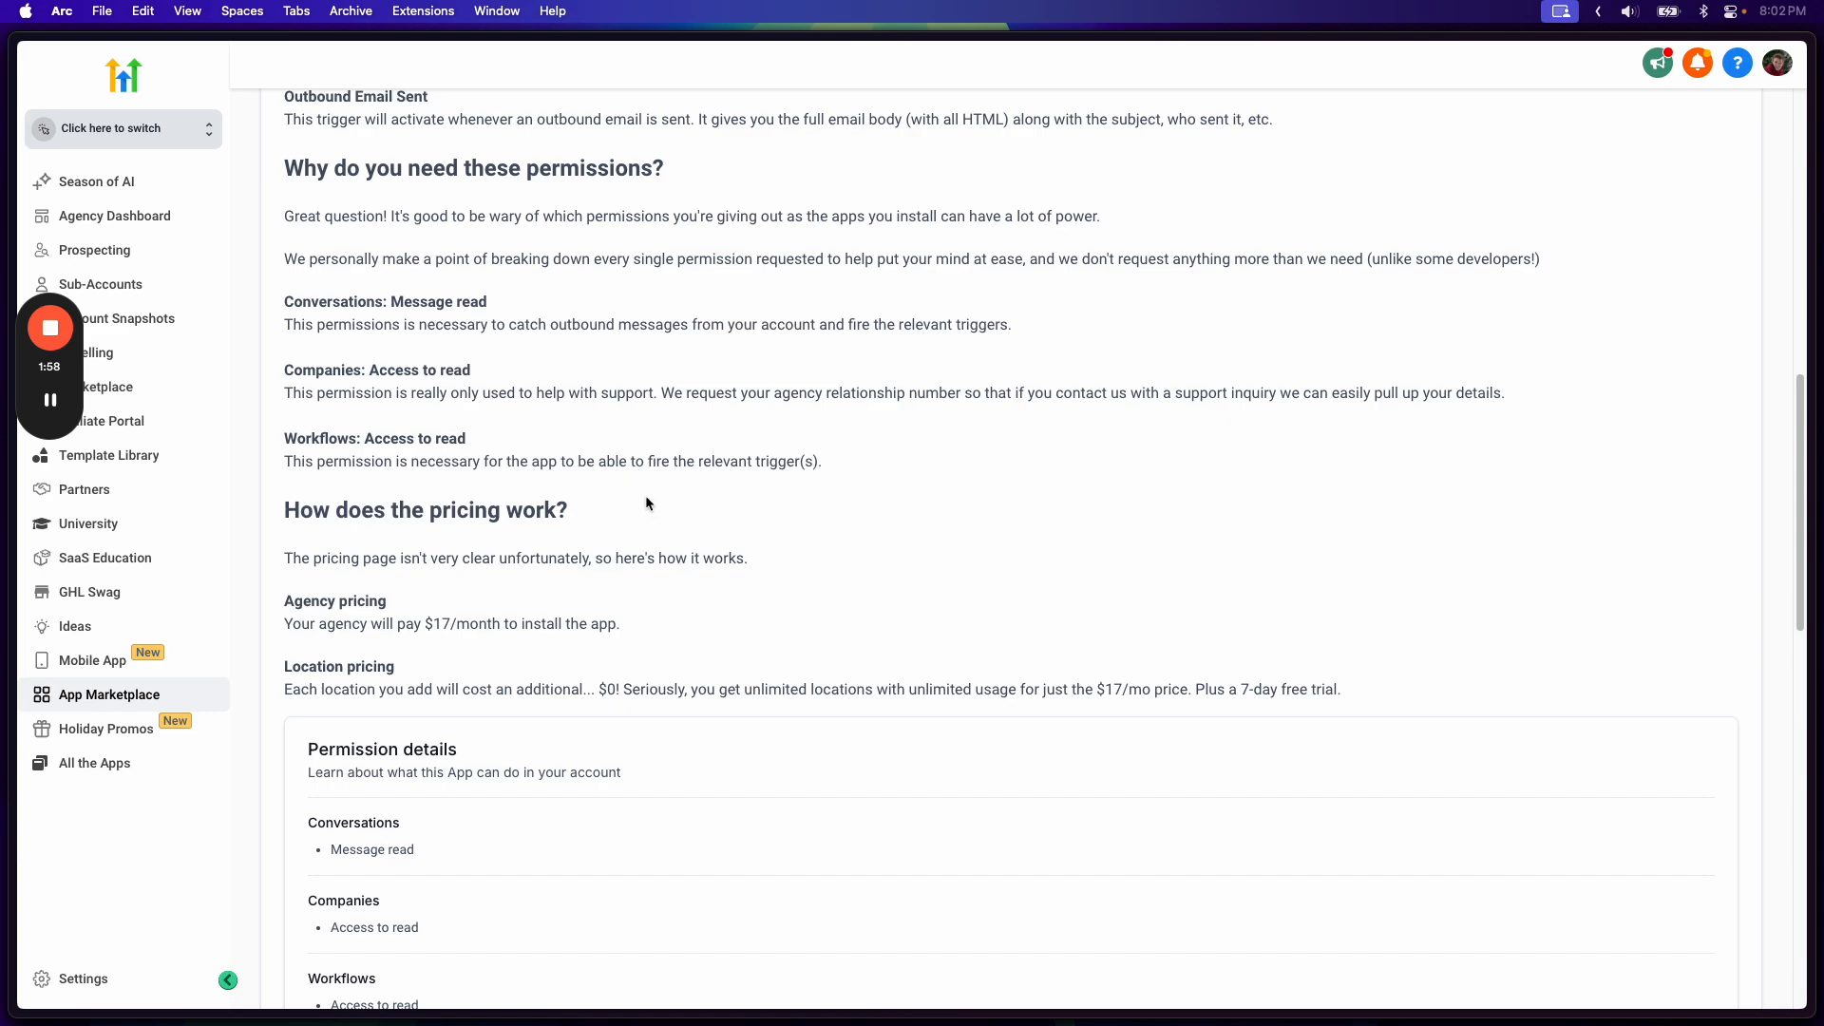
scroll(652, 504, up, 12)
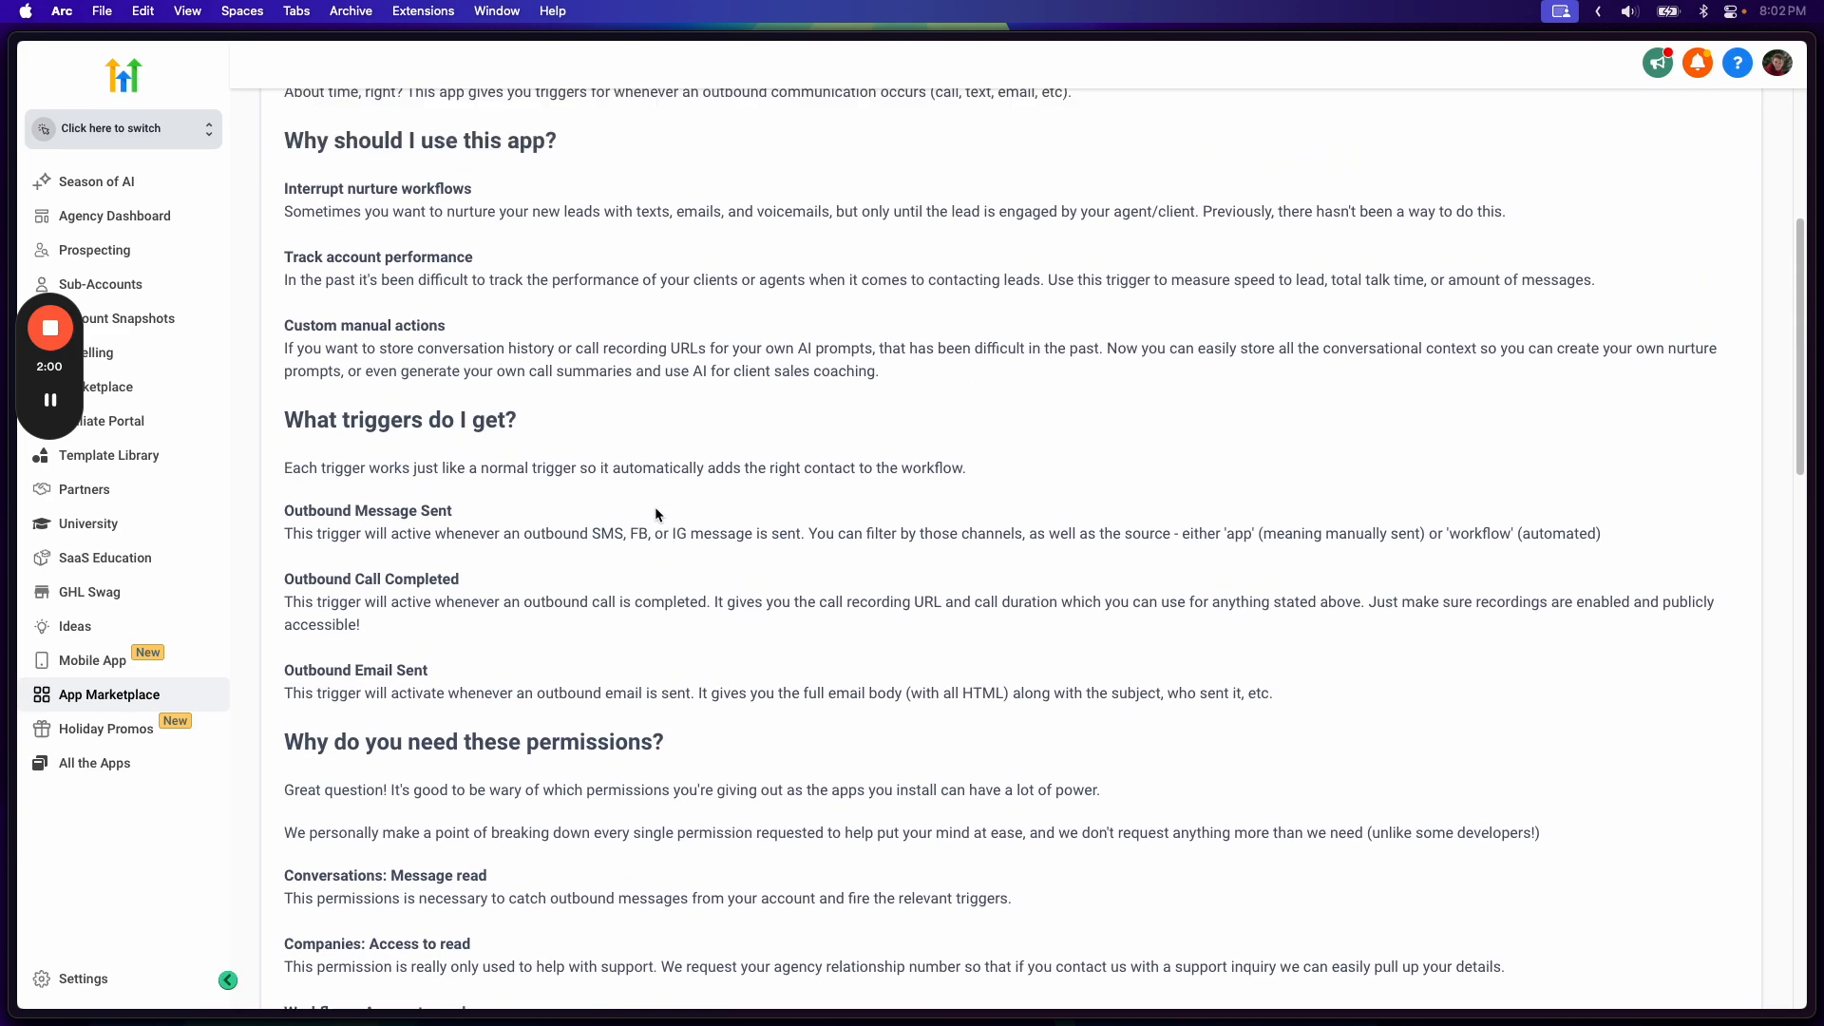
scroll(654, 505, down, 19)
scroll(654, 505, up, 2)
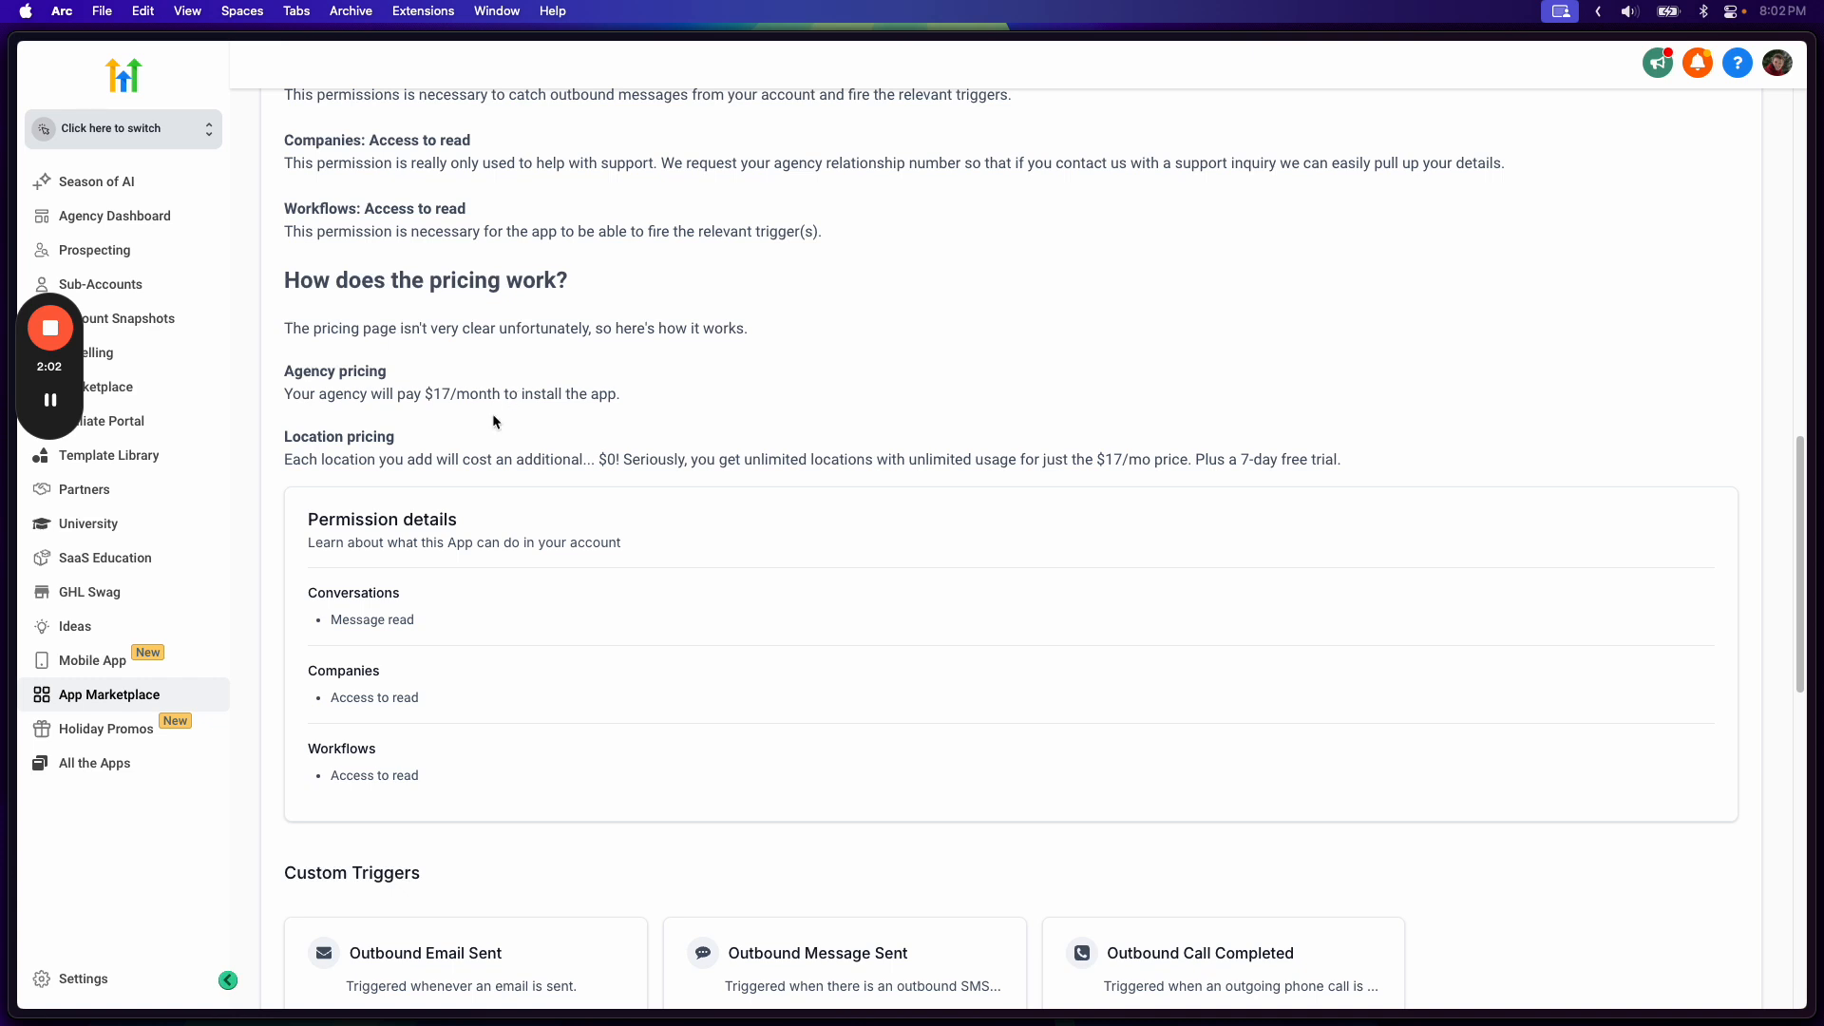
- Read the agency pricing explanation in the Outbound Call/Message Trigger listing
click(436, 395)
click(456, 397)
drag(641, 392, 367, 391)
click(491, 402)
drag(629, 393, 302, 399)
click(436, 394)
- Start installing the Outbound Call/Message Trigger app for all sub-accounts and allow its requested permissions
scroll(878, 532, up, 15)
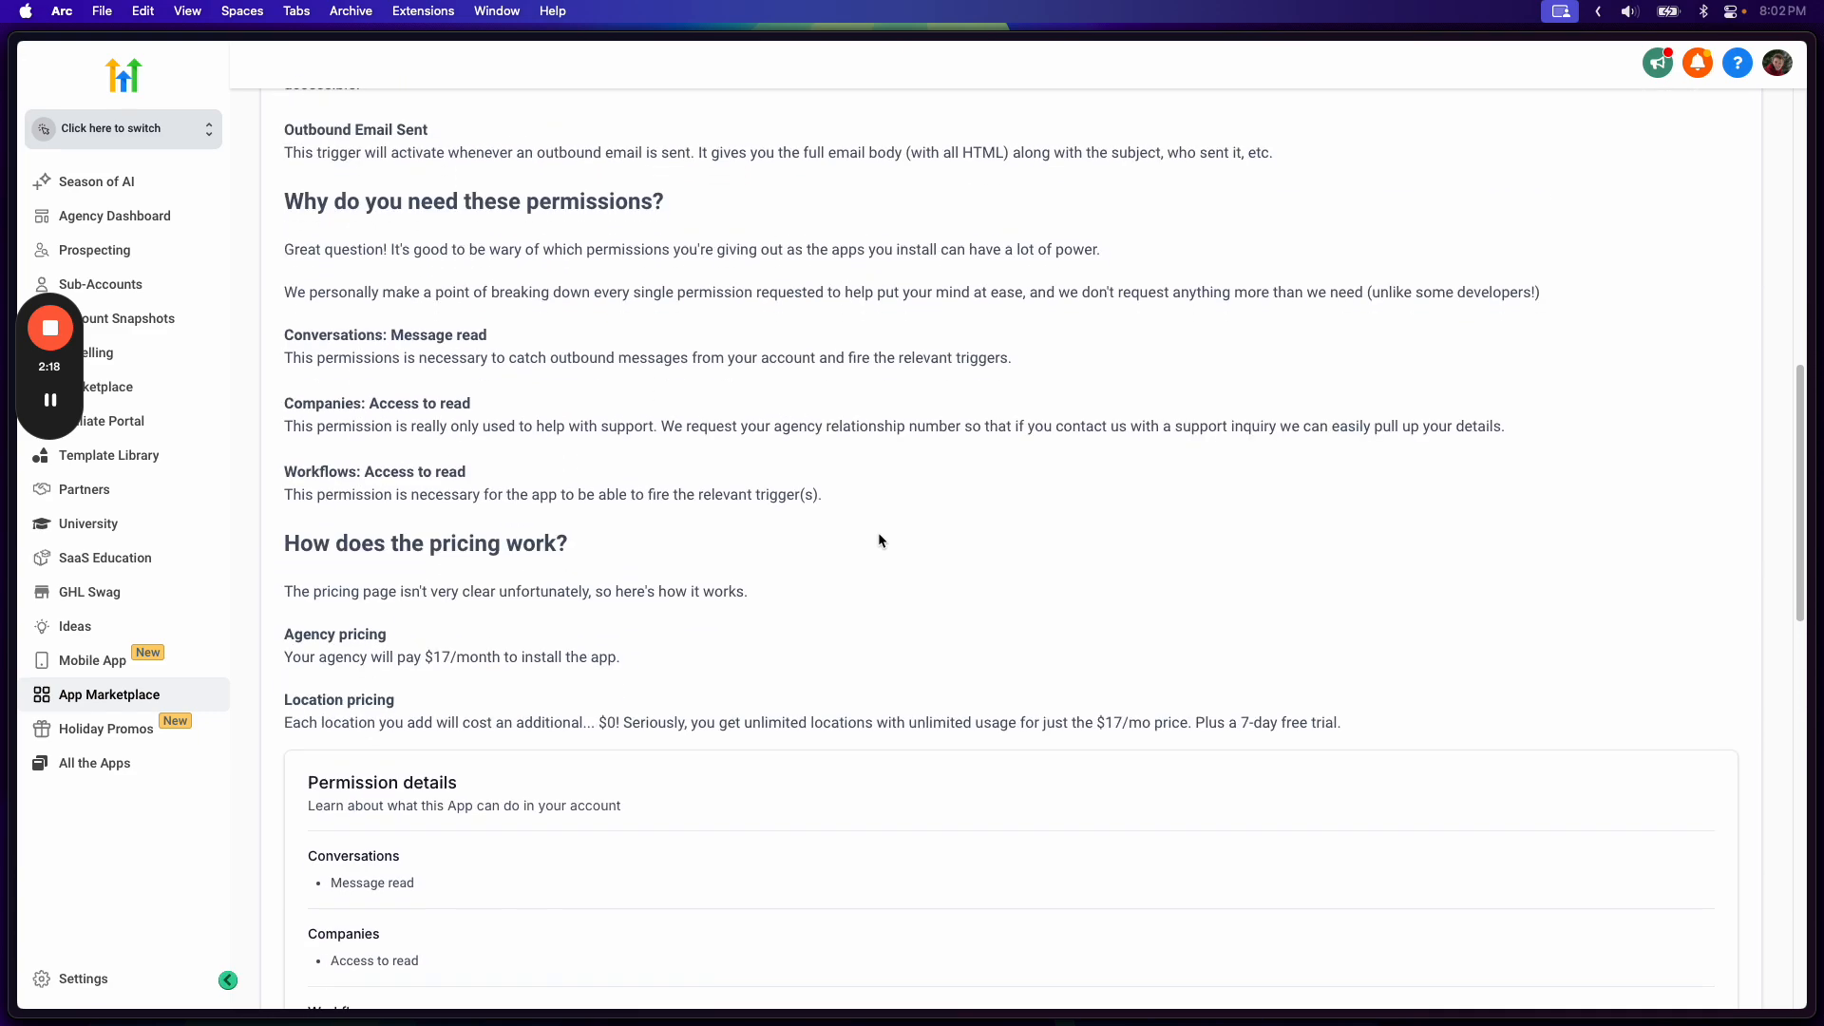
click(1644, 247)
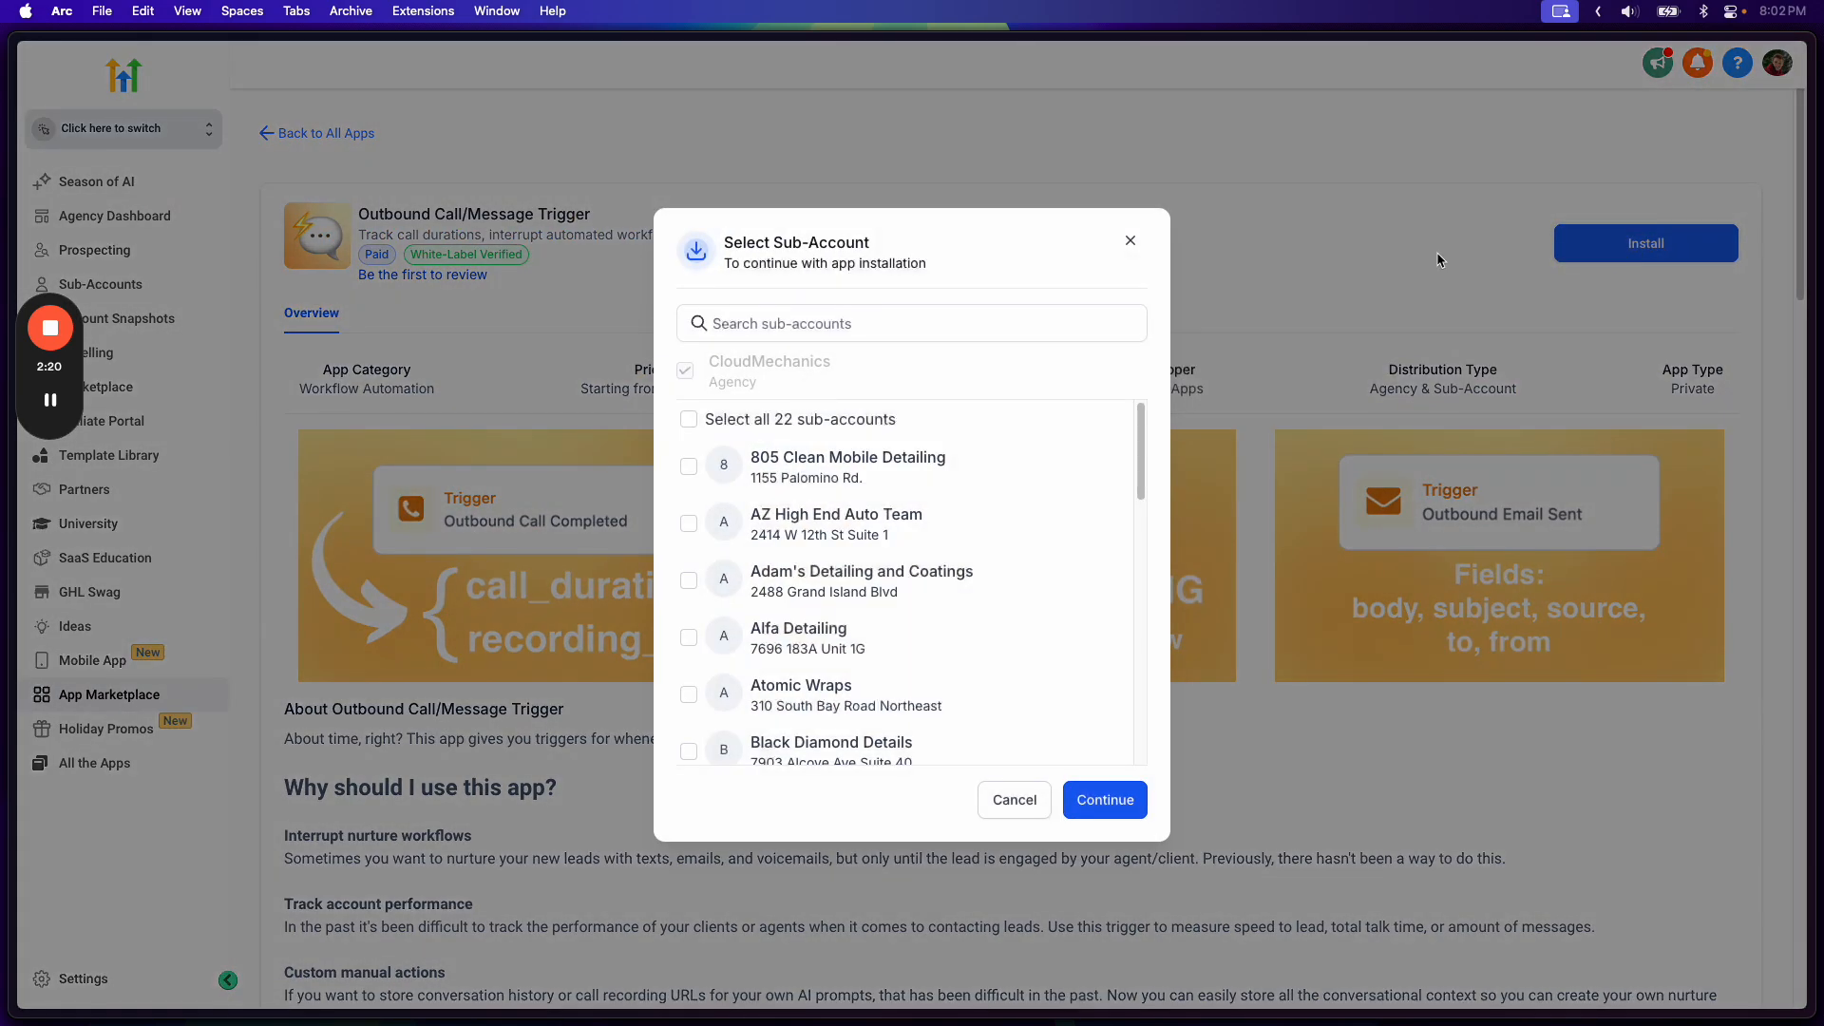
click(803, 419)
click(1105, 801)
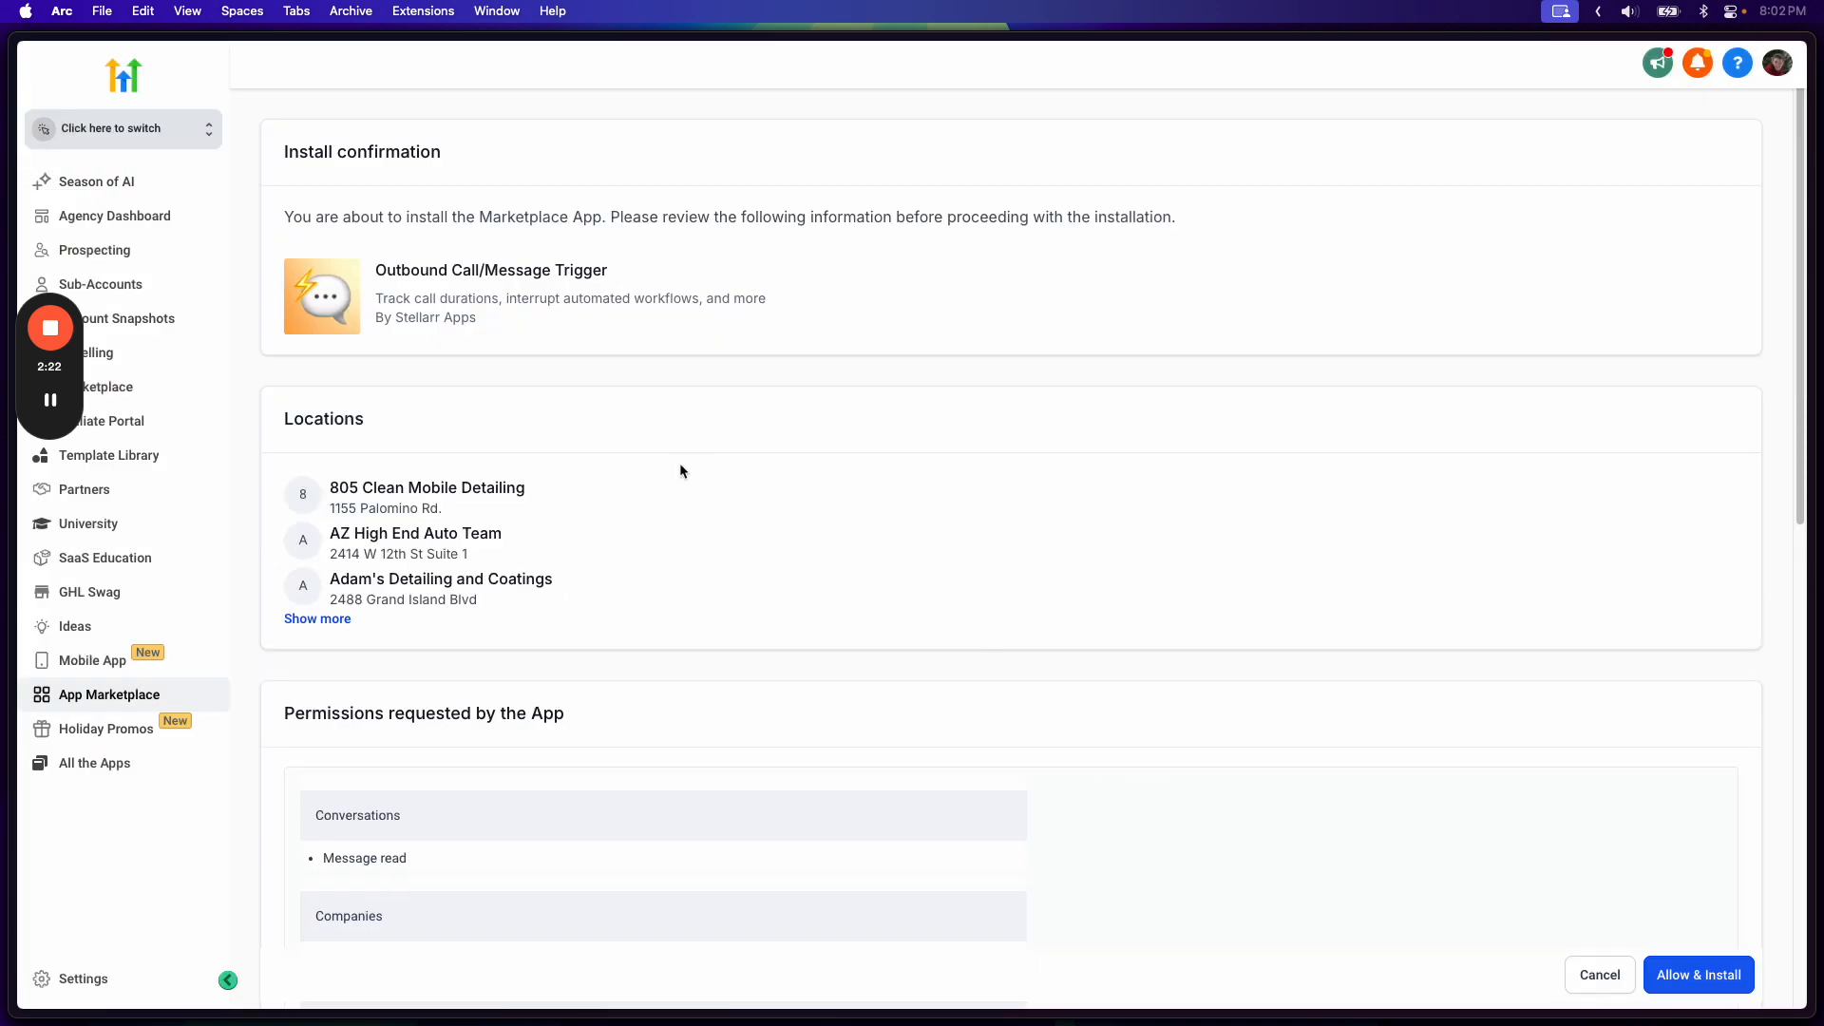
scroll(693, 604, down, 5)
click(1678, 989)
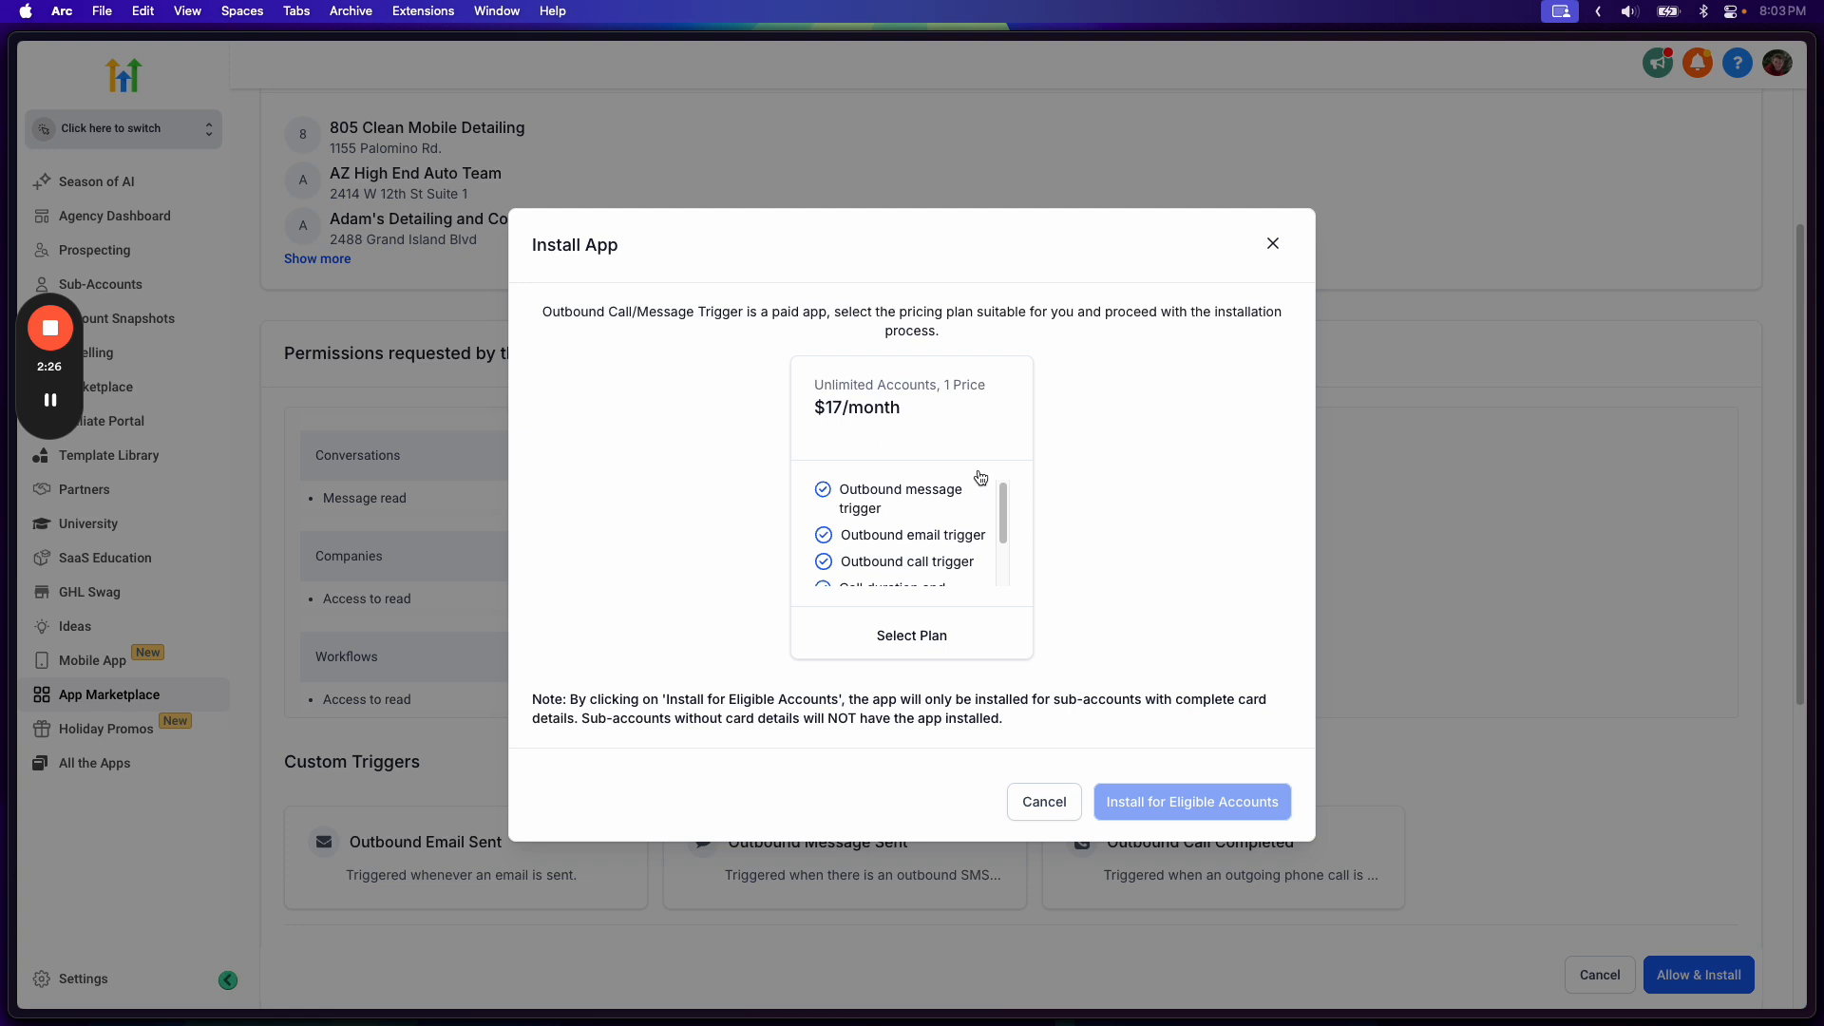
- Choose the $17/month "Unlimited Accounts, 1 Price" plan and install the app for eligible accounts
scroll(903, 544, down, 2)
scroll(941, 561, up, 2)
click(912, 635)
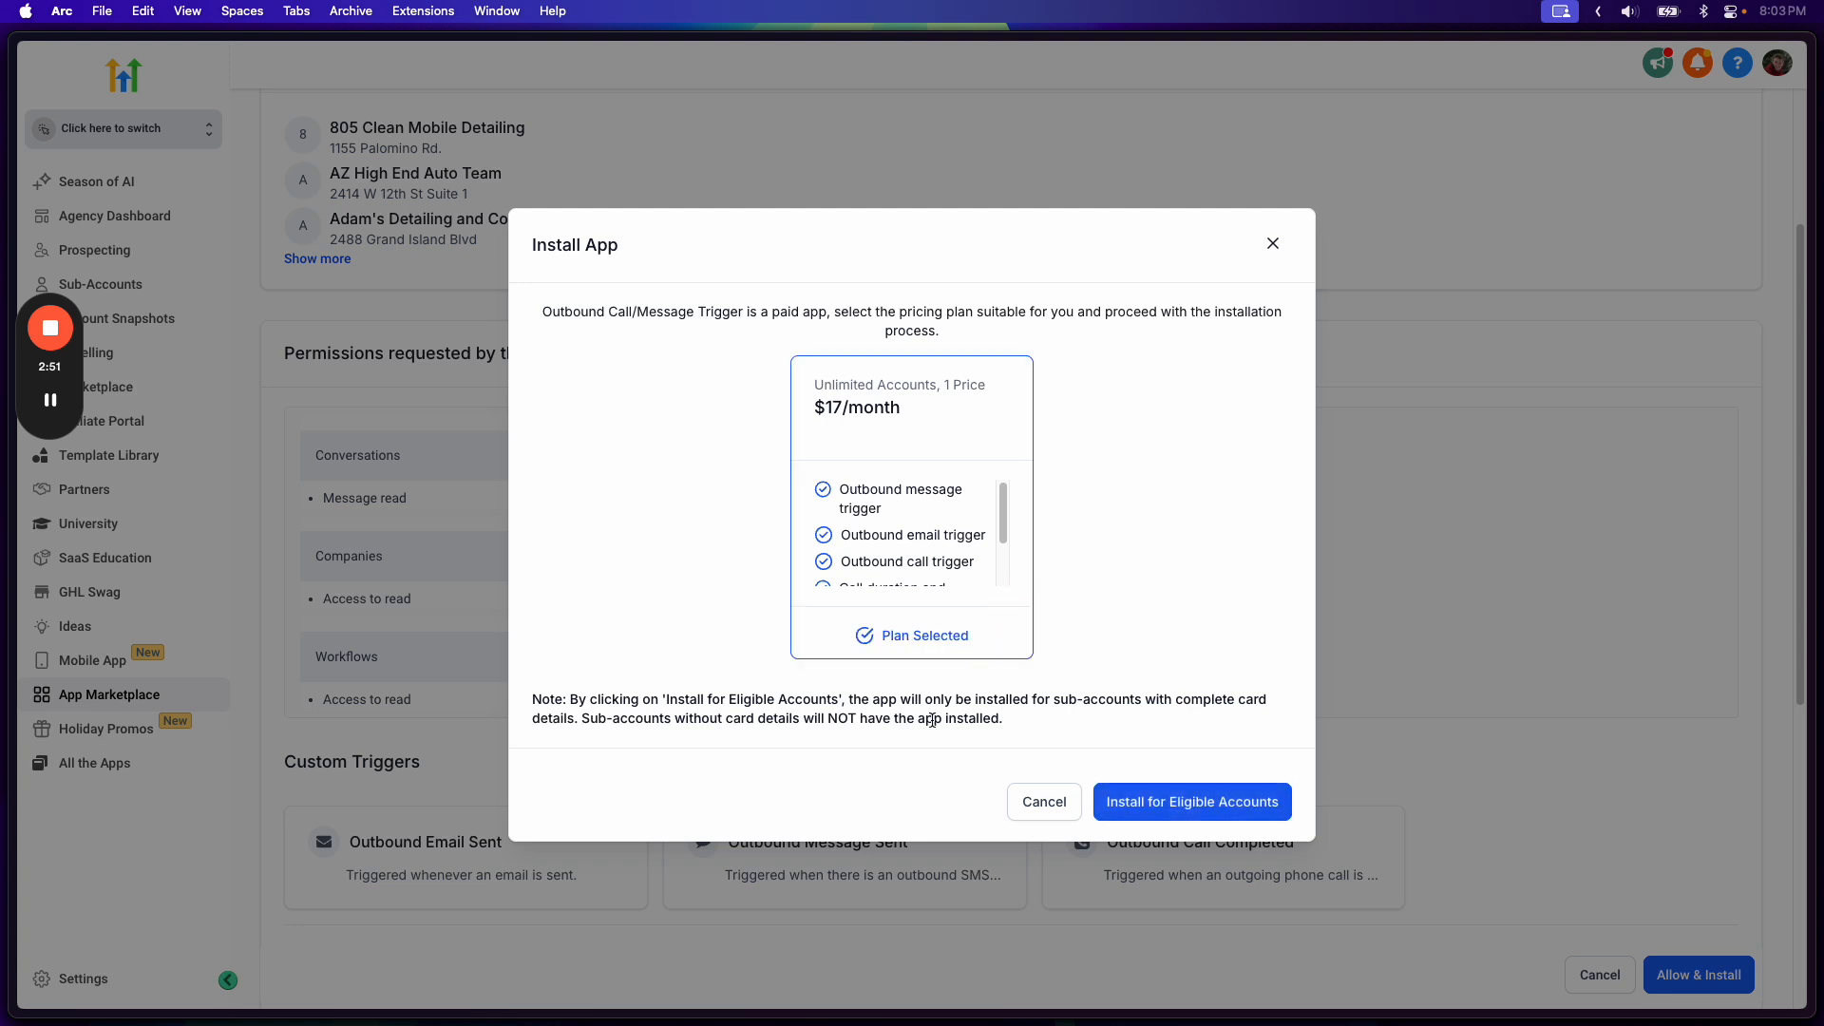
click(1190, 805)
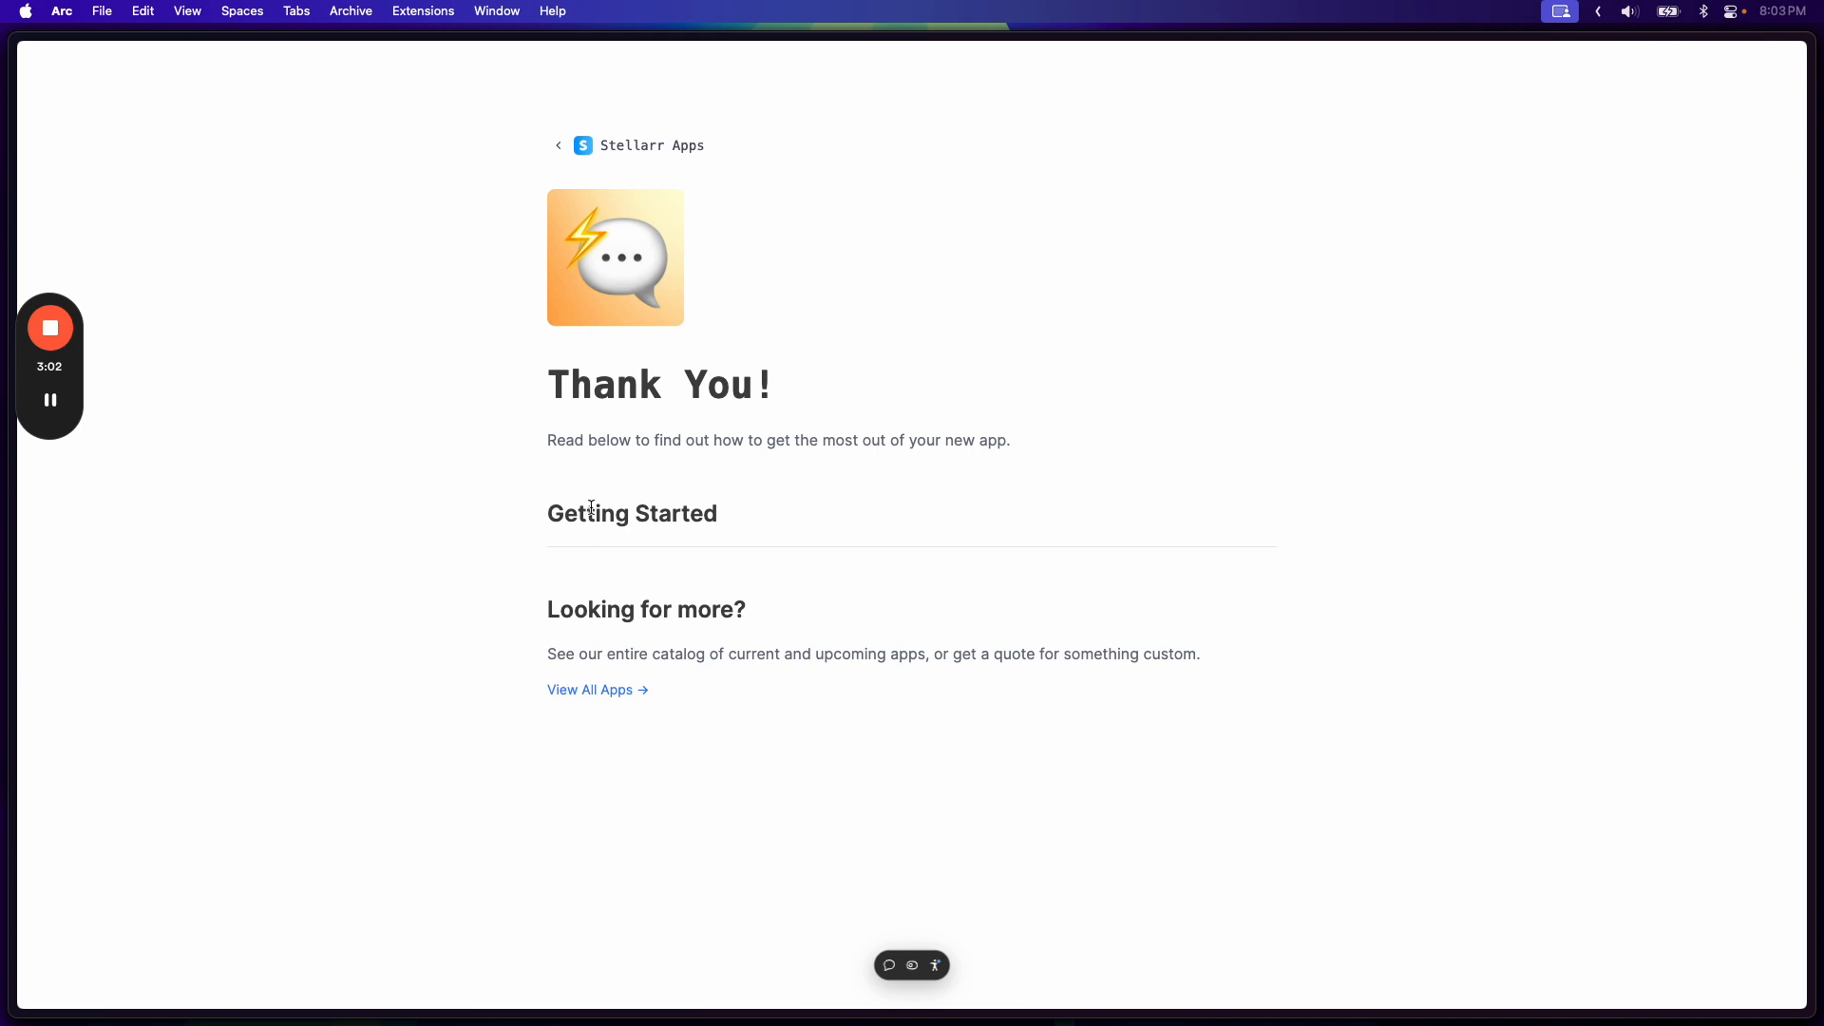
- Look over the Getting Started section of the Stellarr Apps thank-you page and return to the app's marketplace listing
drag(543, 508, 868, 516)
click(874, 546)
key(super+s)
click(110, 624)
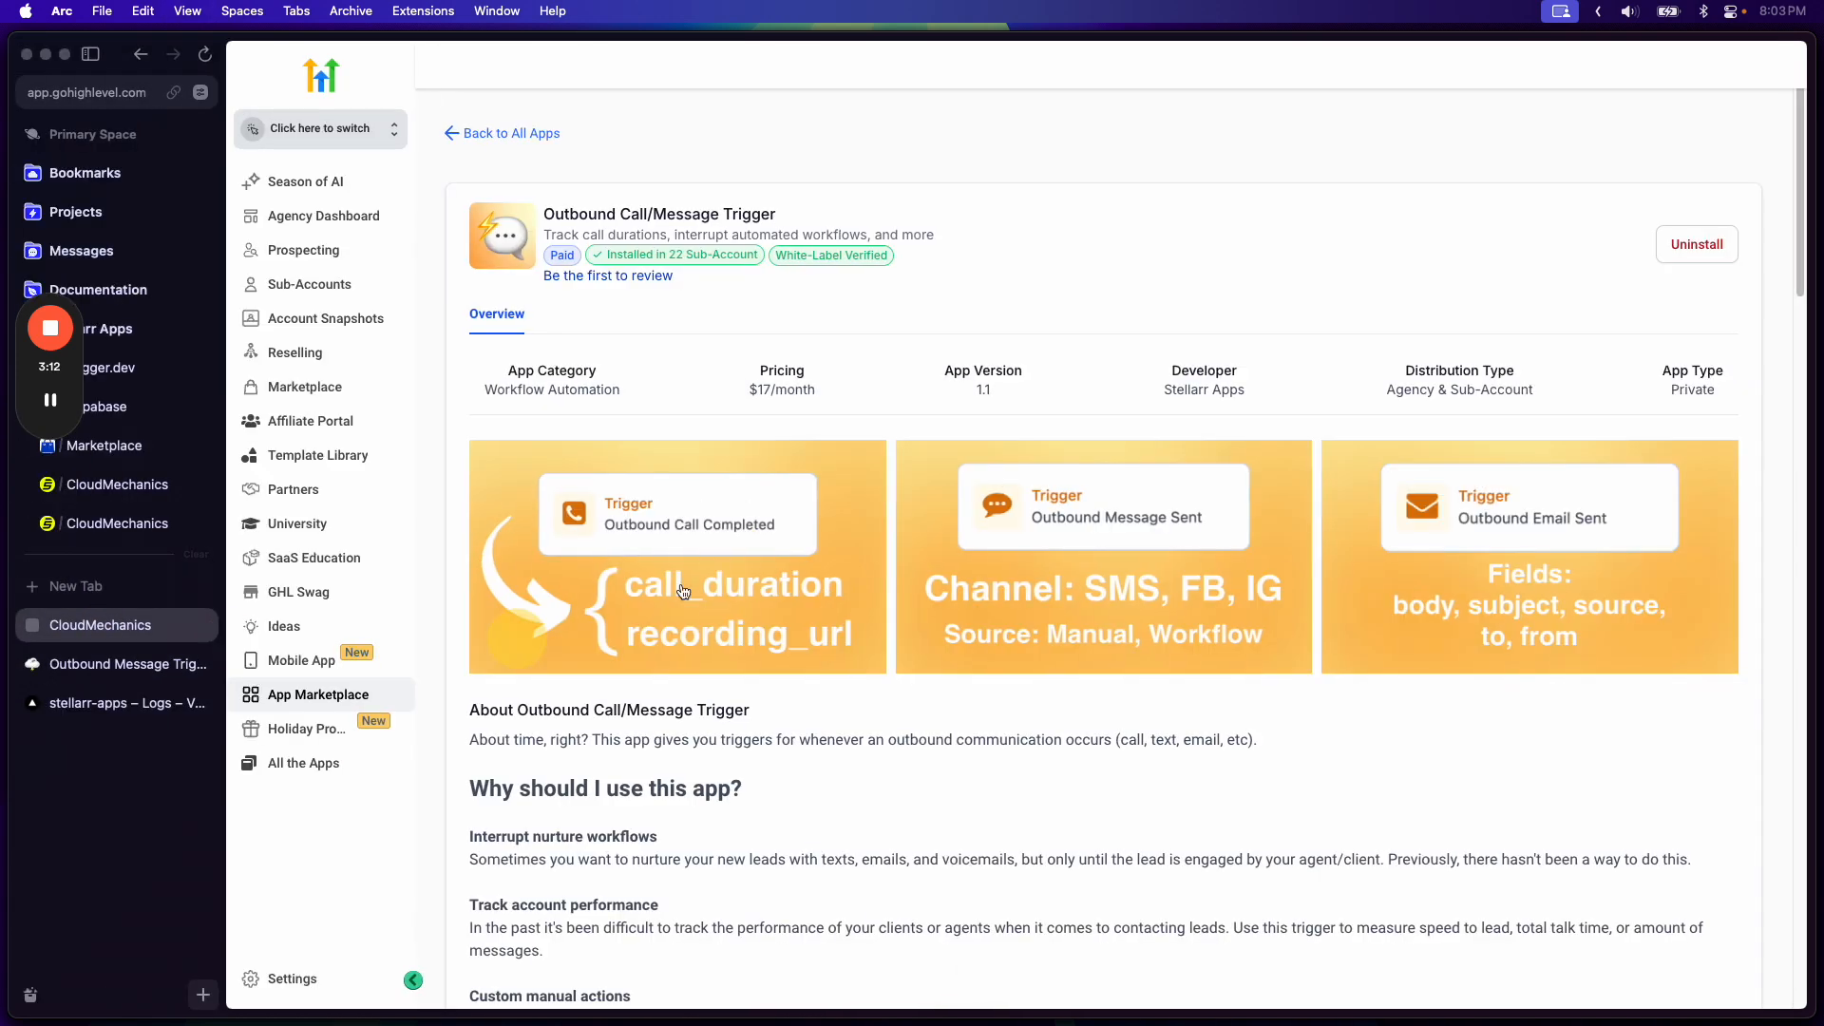
- Switch to the CloudMechanics Studio sub-account and open a new blank workflow in its automation area
click(310, 117)
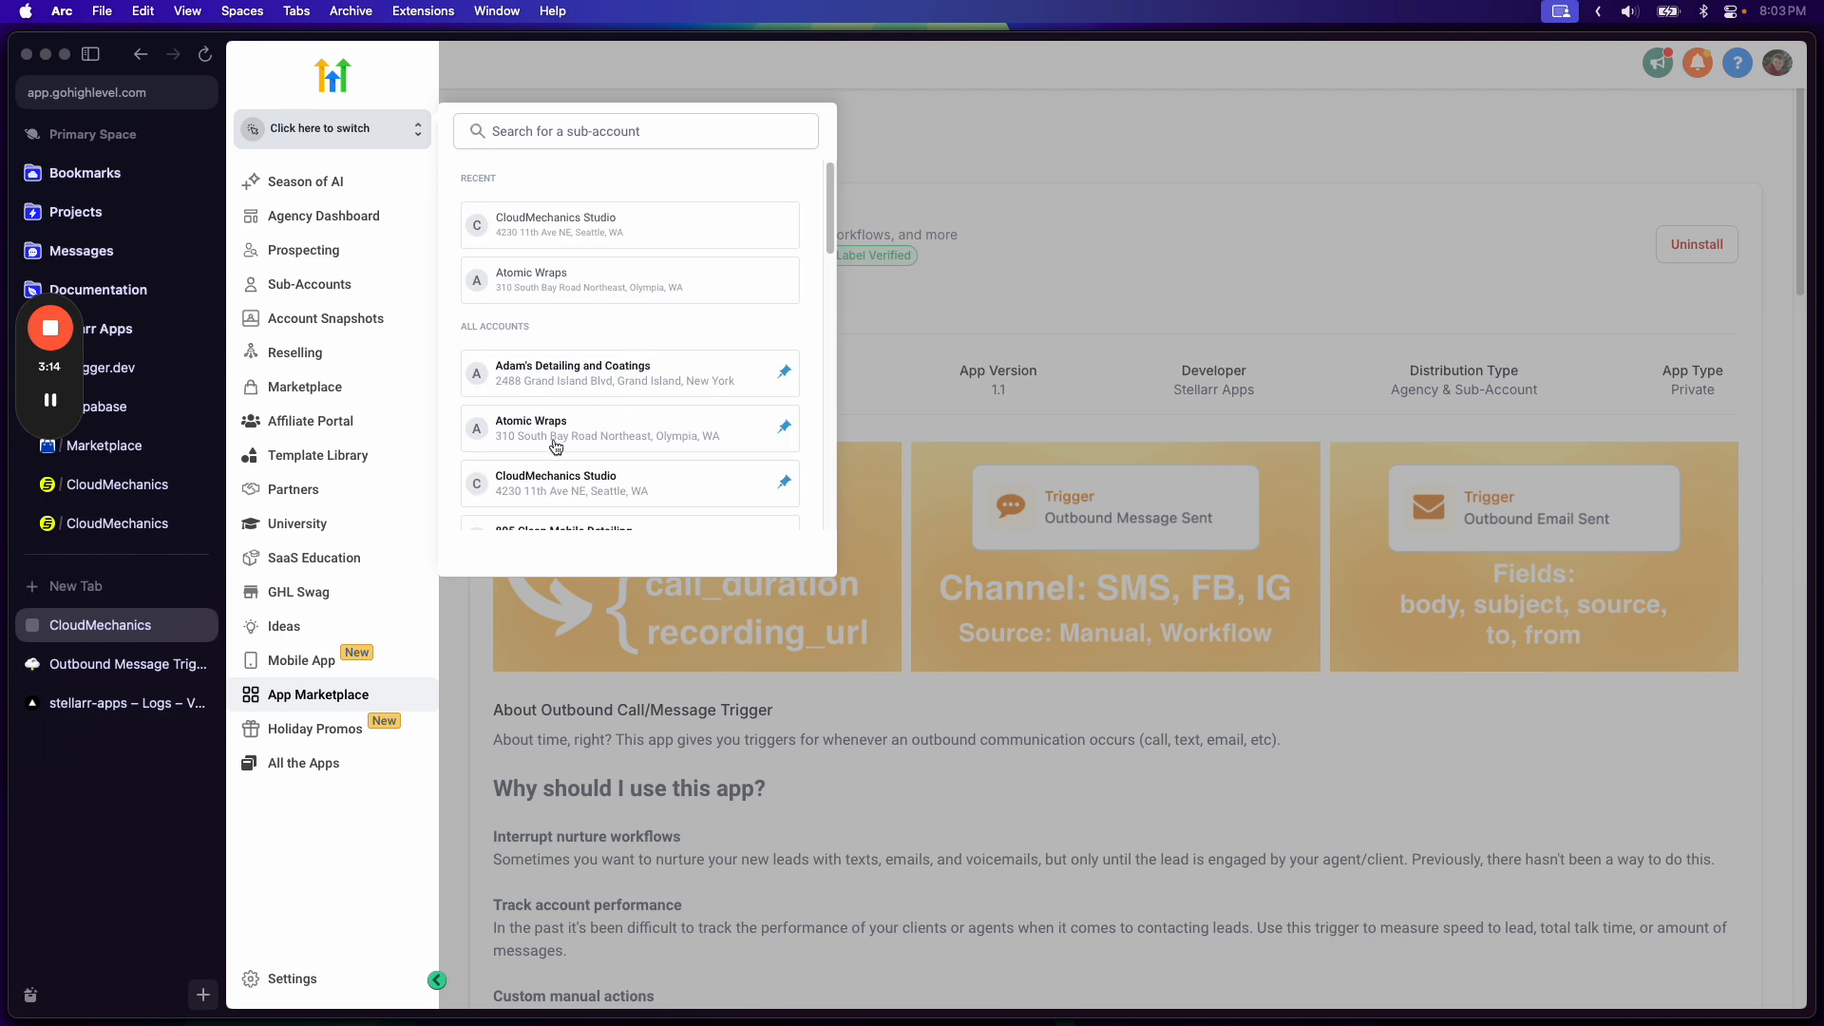
click(559, 476)
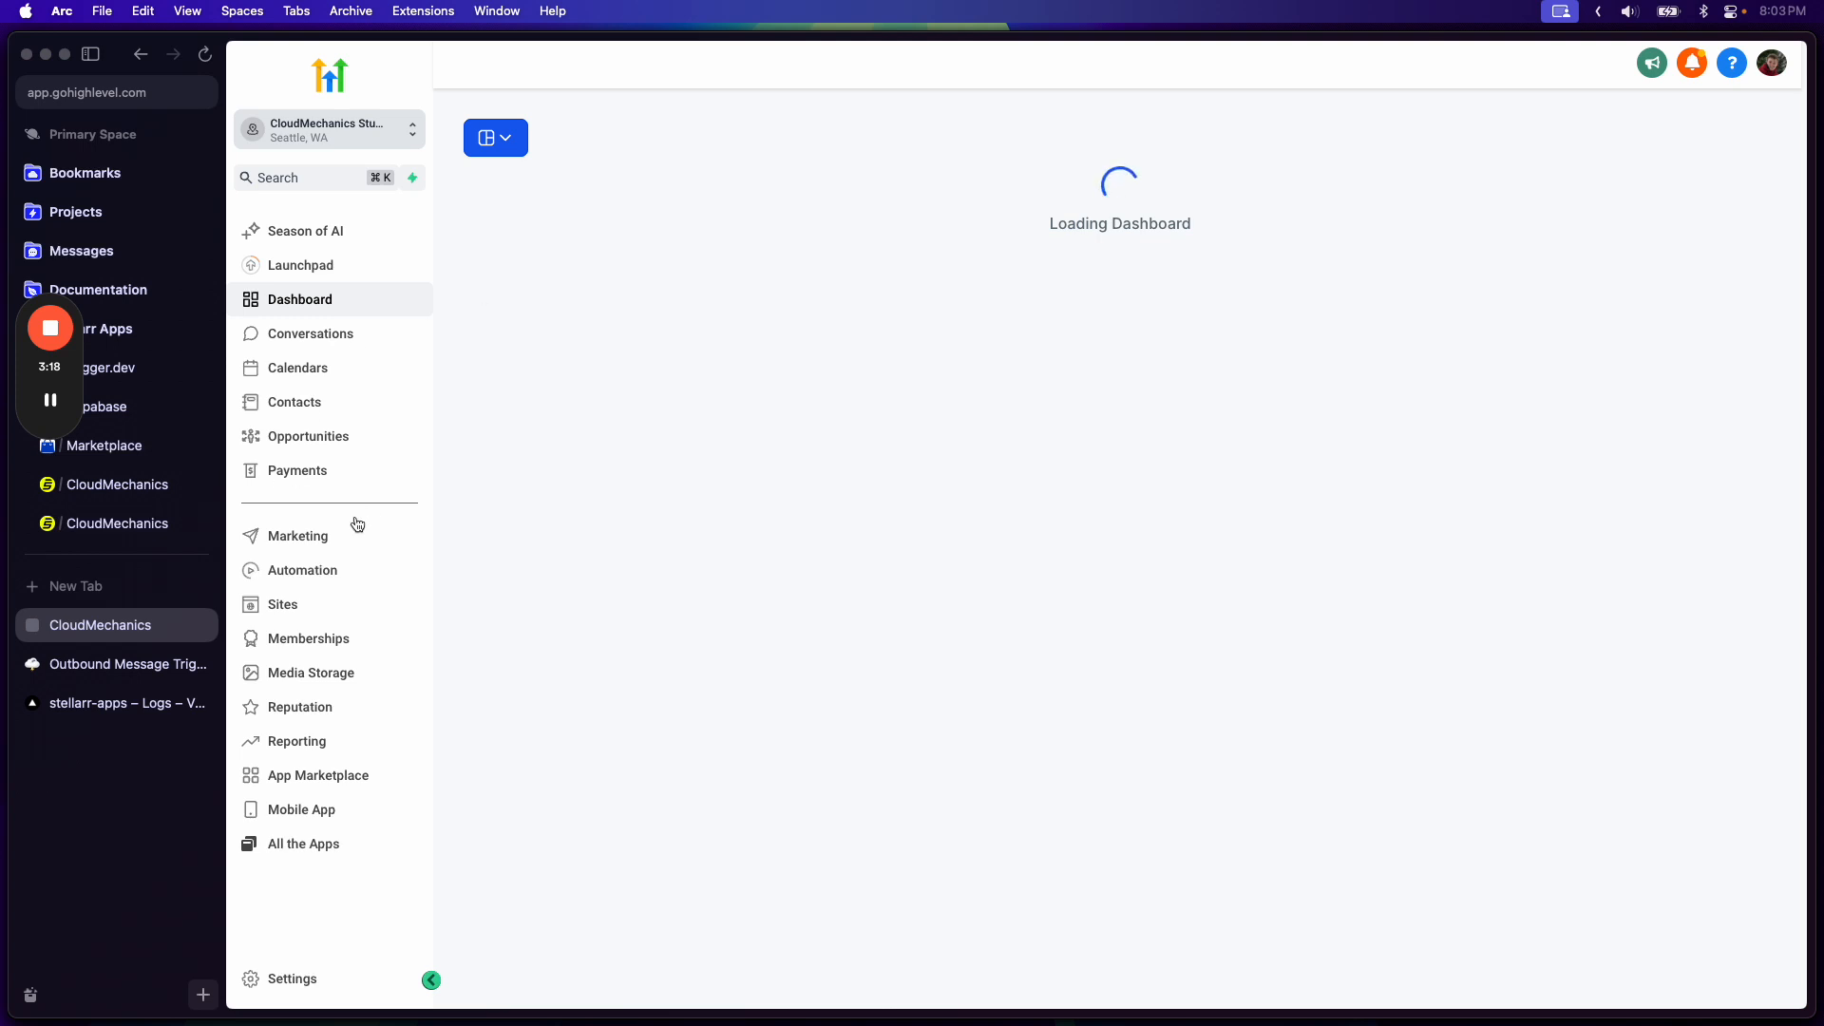
click(339, 570)
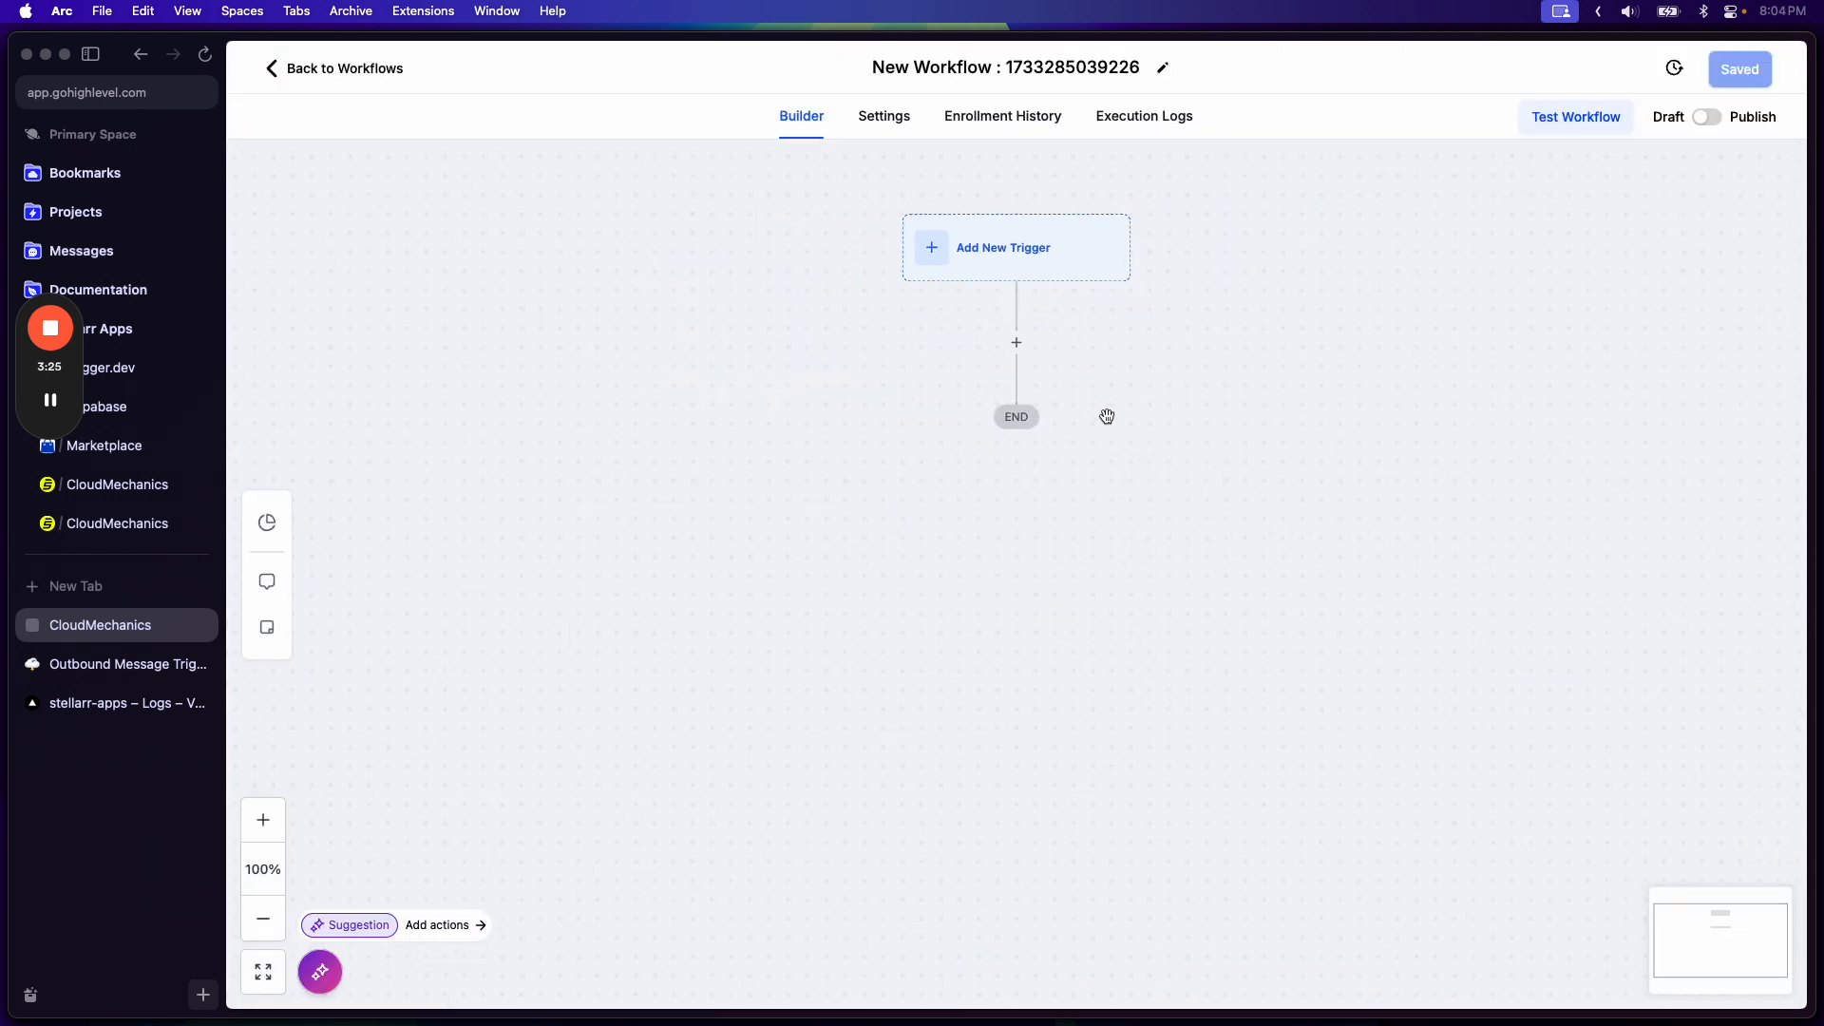
- Add the Outbound Message Sent trigger from the Outbound Call/Message Trigger app to the workflow
drag(1255, 428, 1166, 465)
click(923, 302)
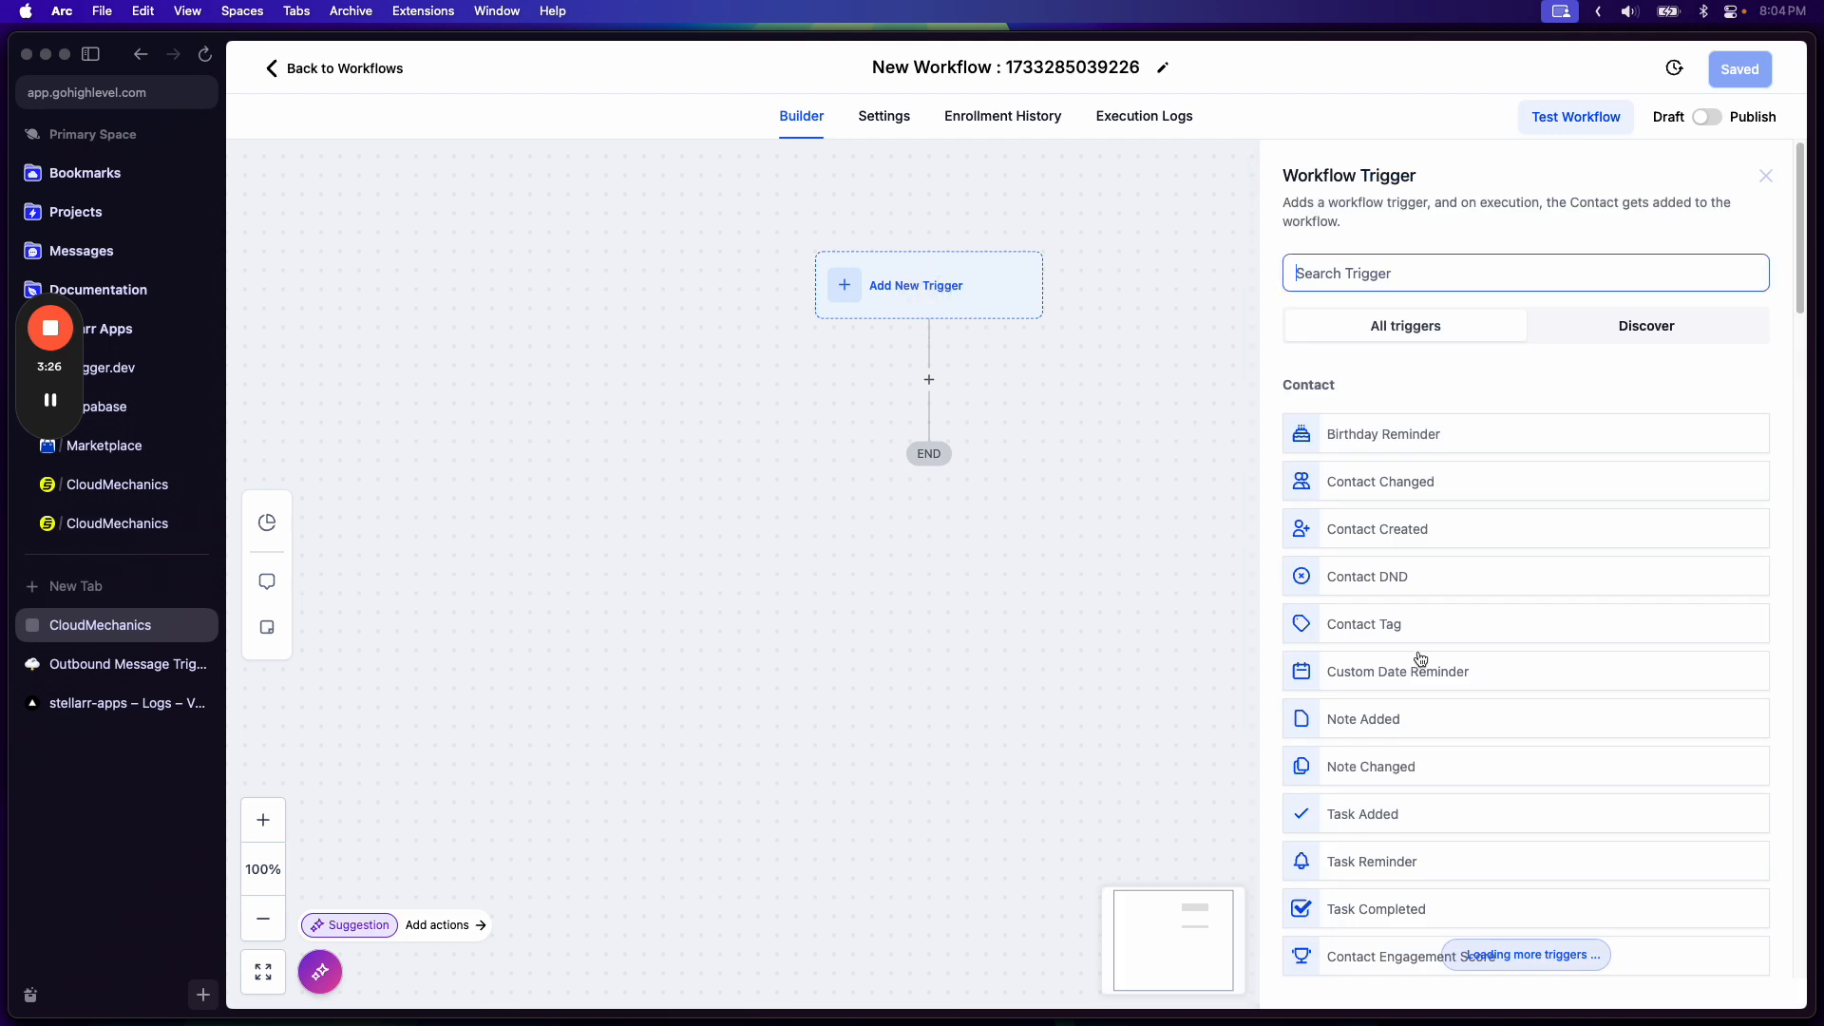
scroll(1419, 660, down, 10)
scroll(1421, 660, down, 20)
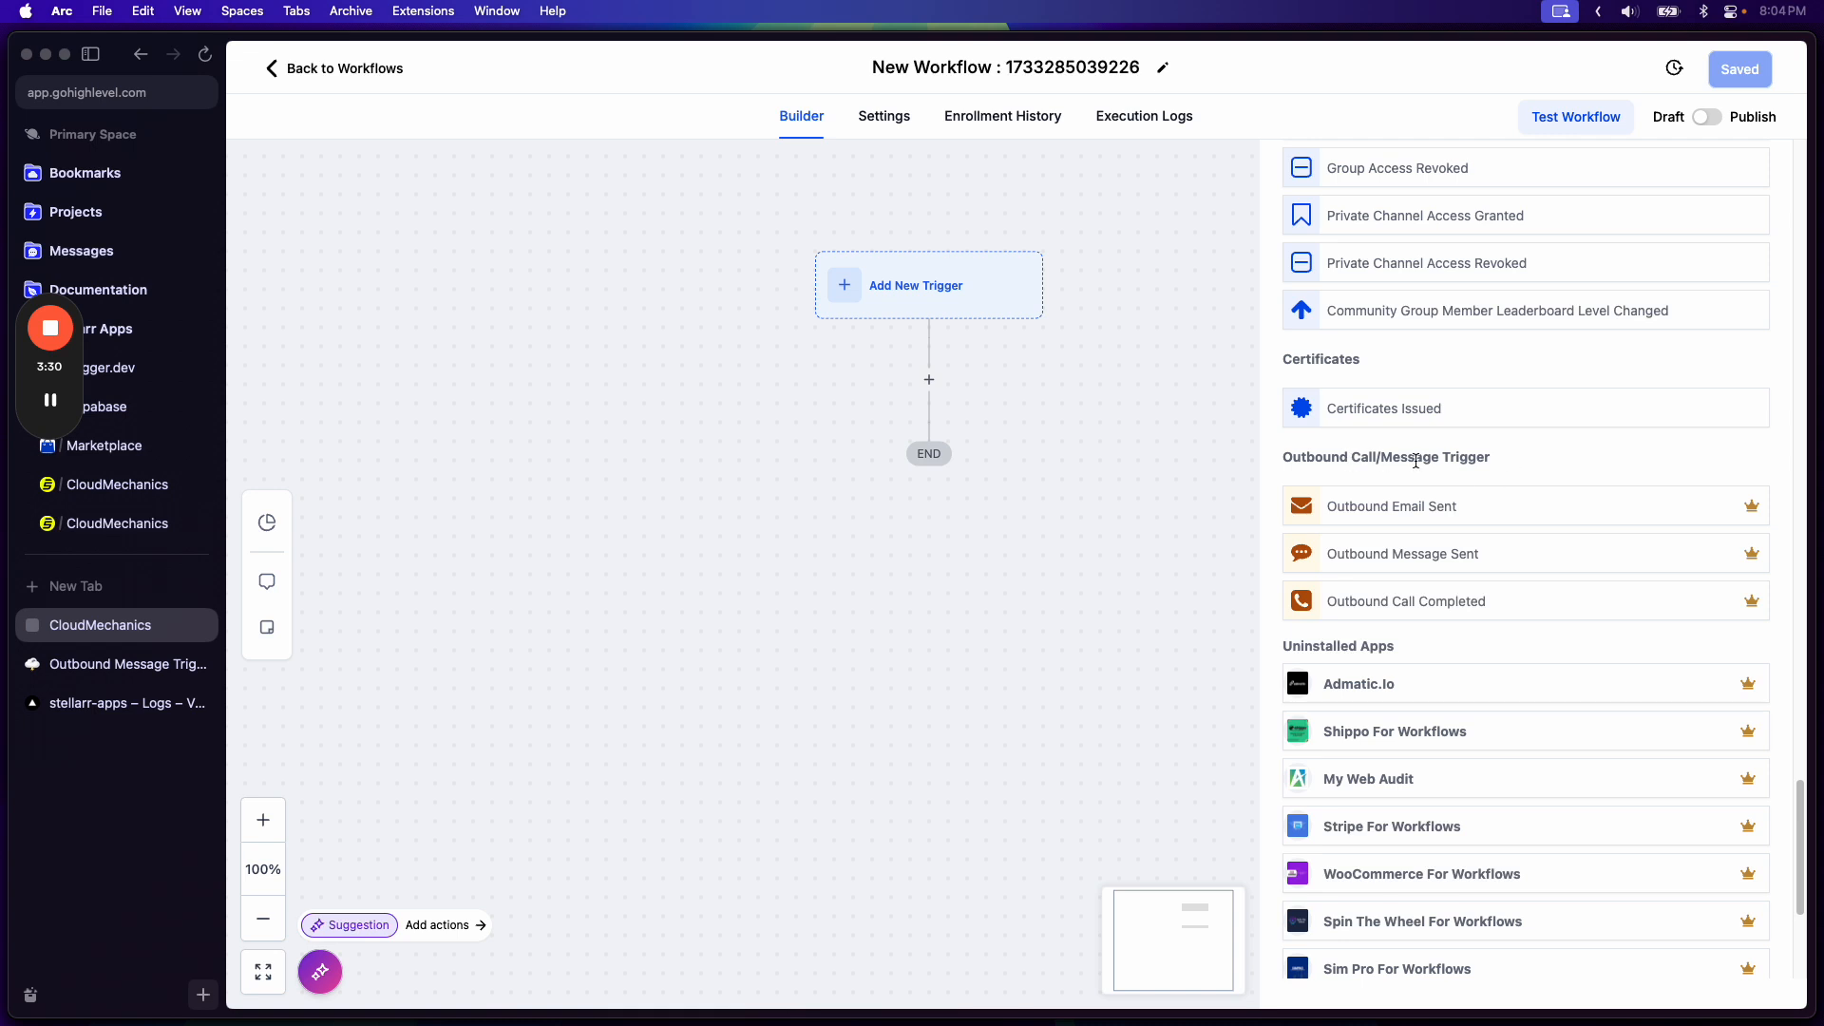
click(1403, 553)
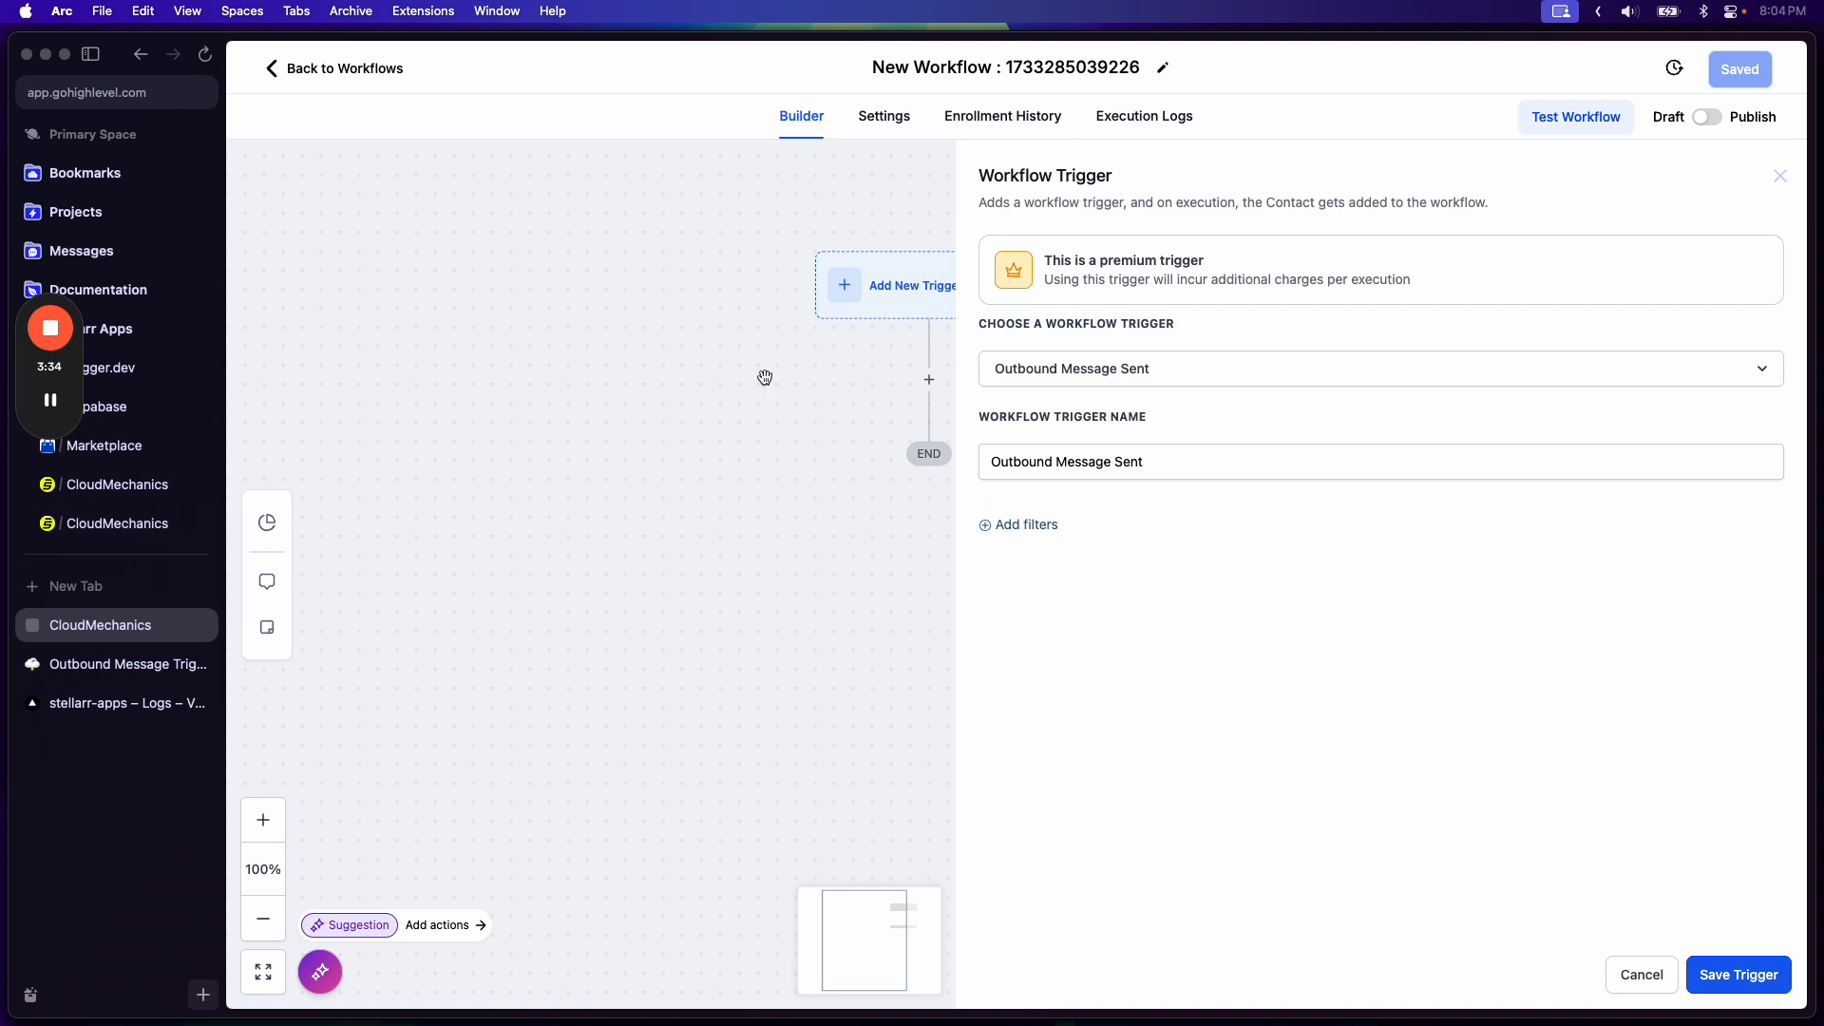
- Add a trigger filter requiring Message Source to be any of App, and check the other available source options
drag(764, 377, 649, 378)
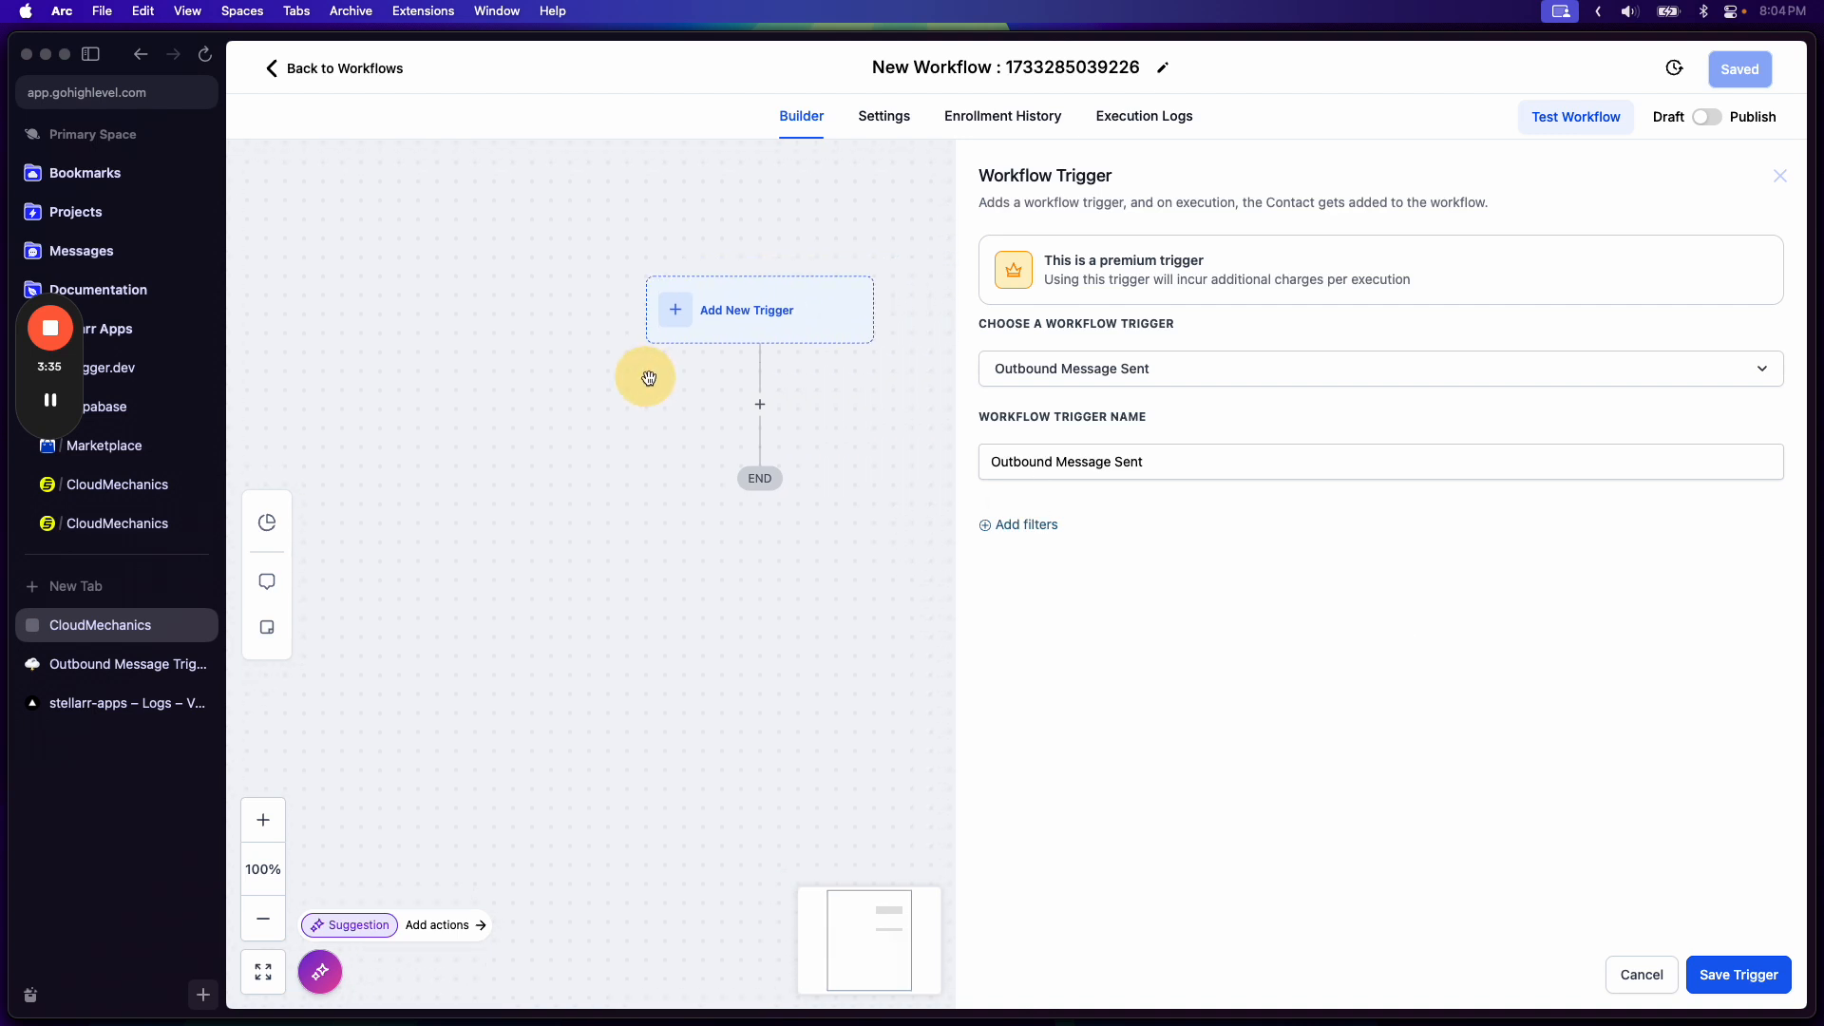
click(1027, 525)
click(1108, 556)
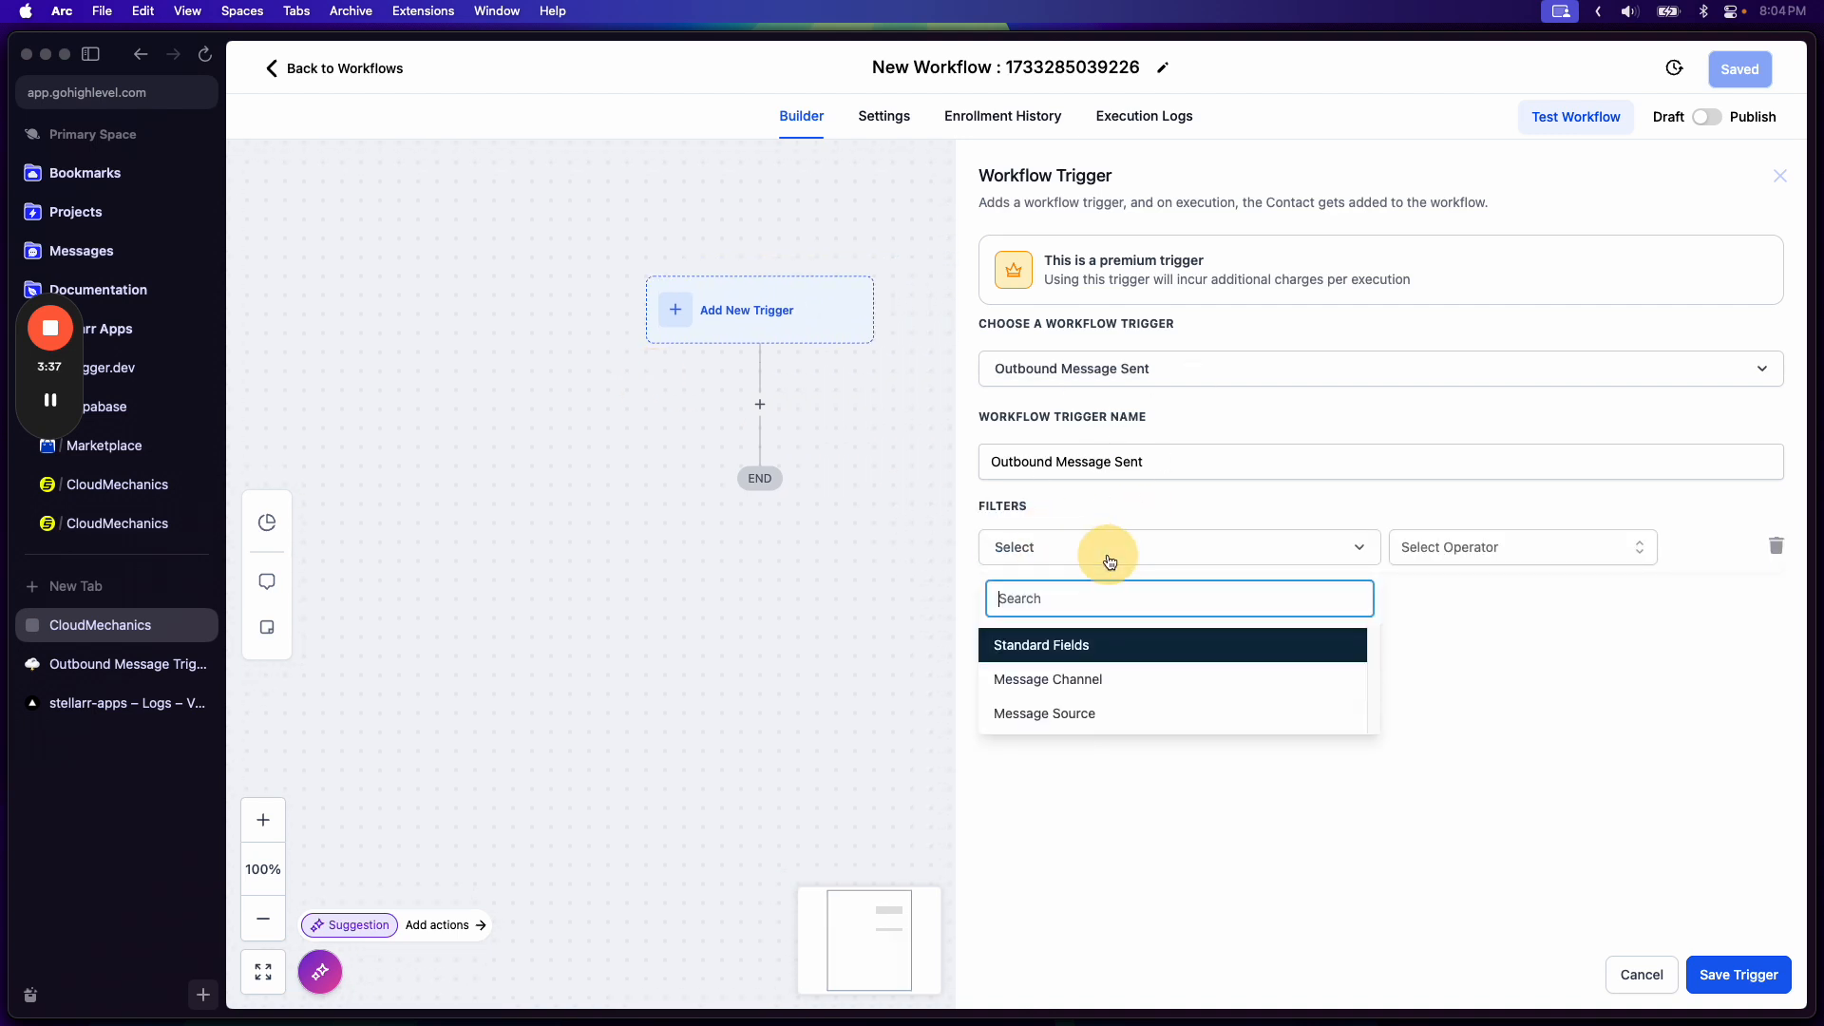
click(1072, 711)
click(1430, 556)
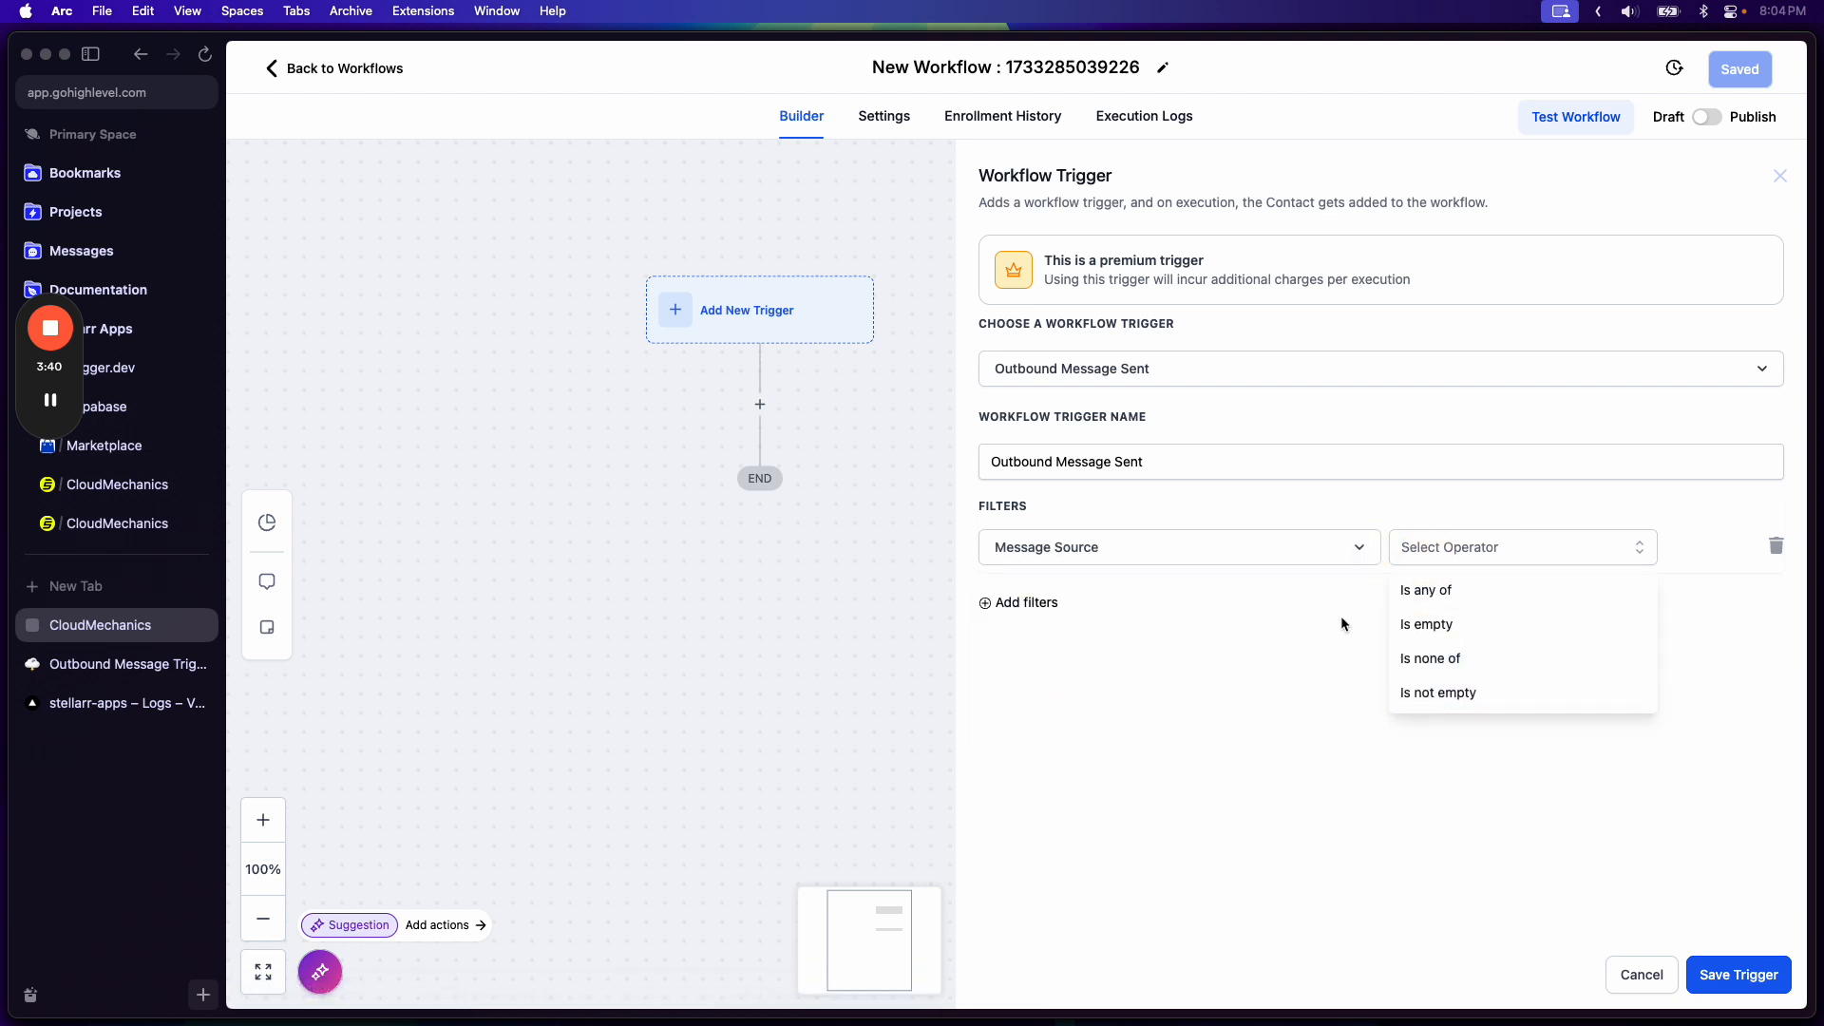
click(1472, 590)
click(1578, 547)
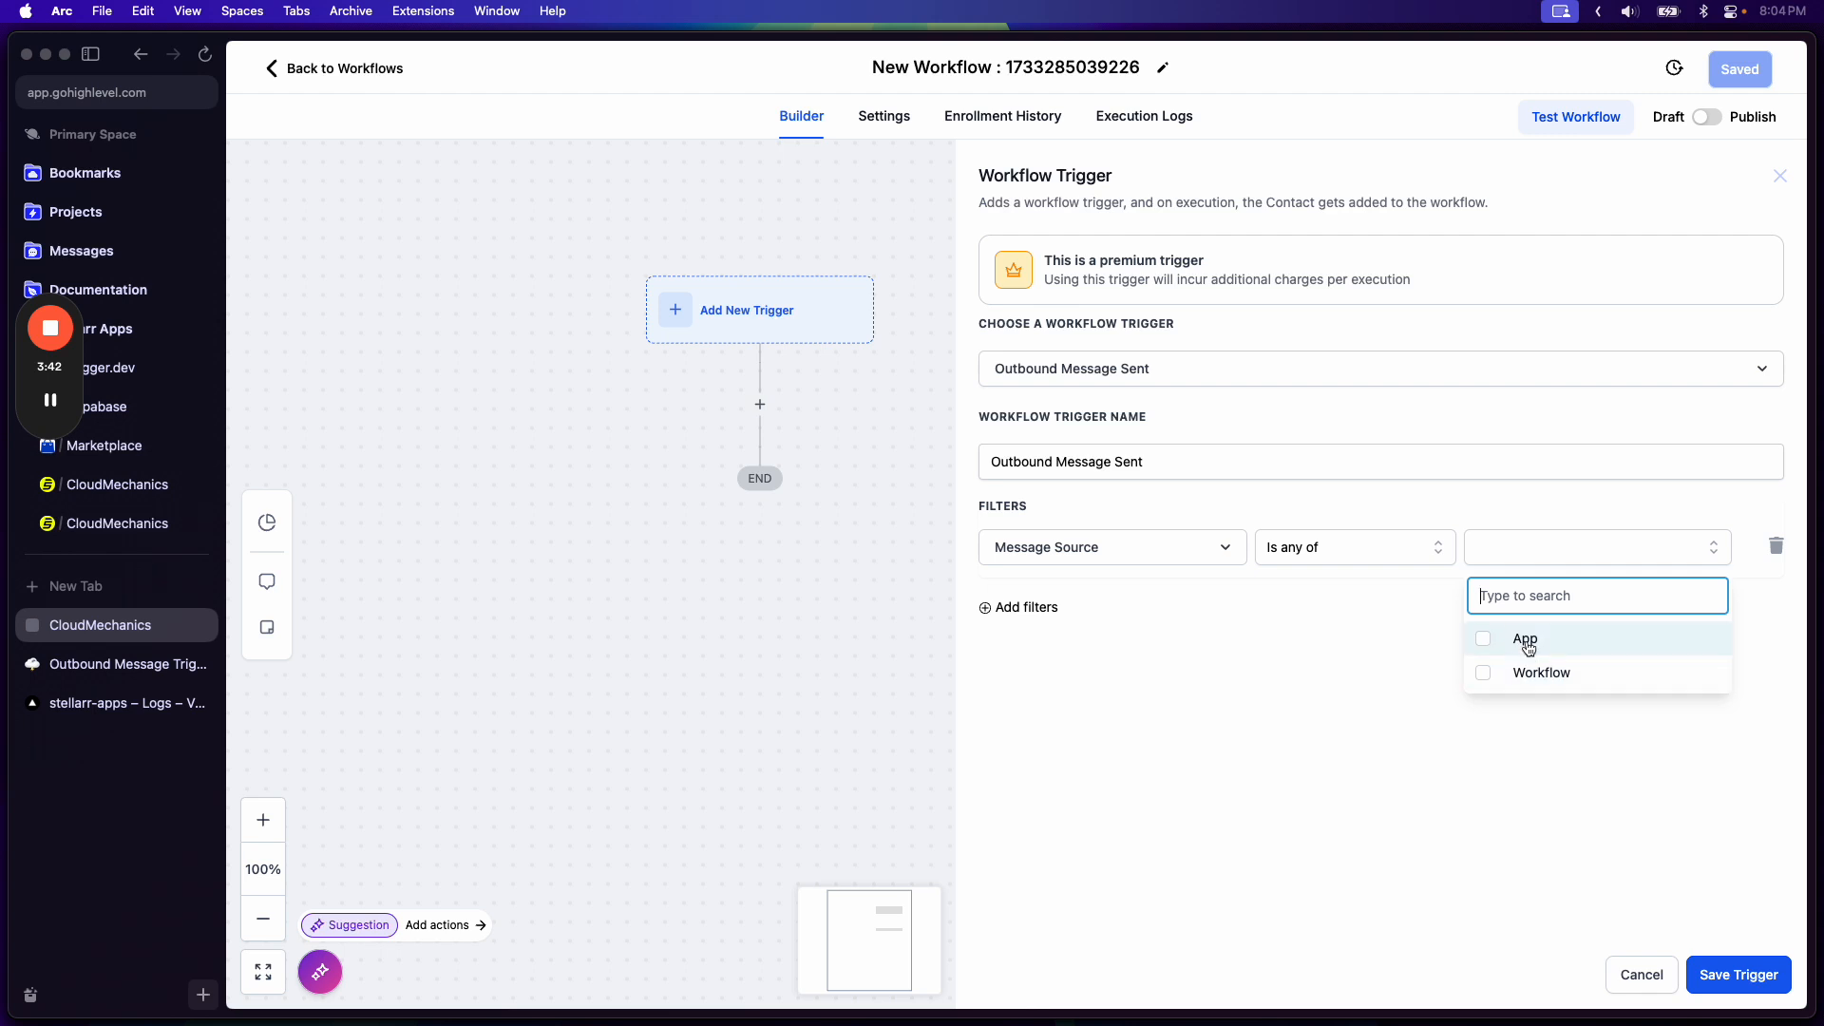
click(1525, 634)
click(1350, 667)
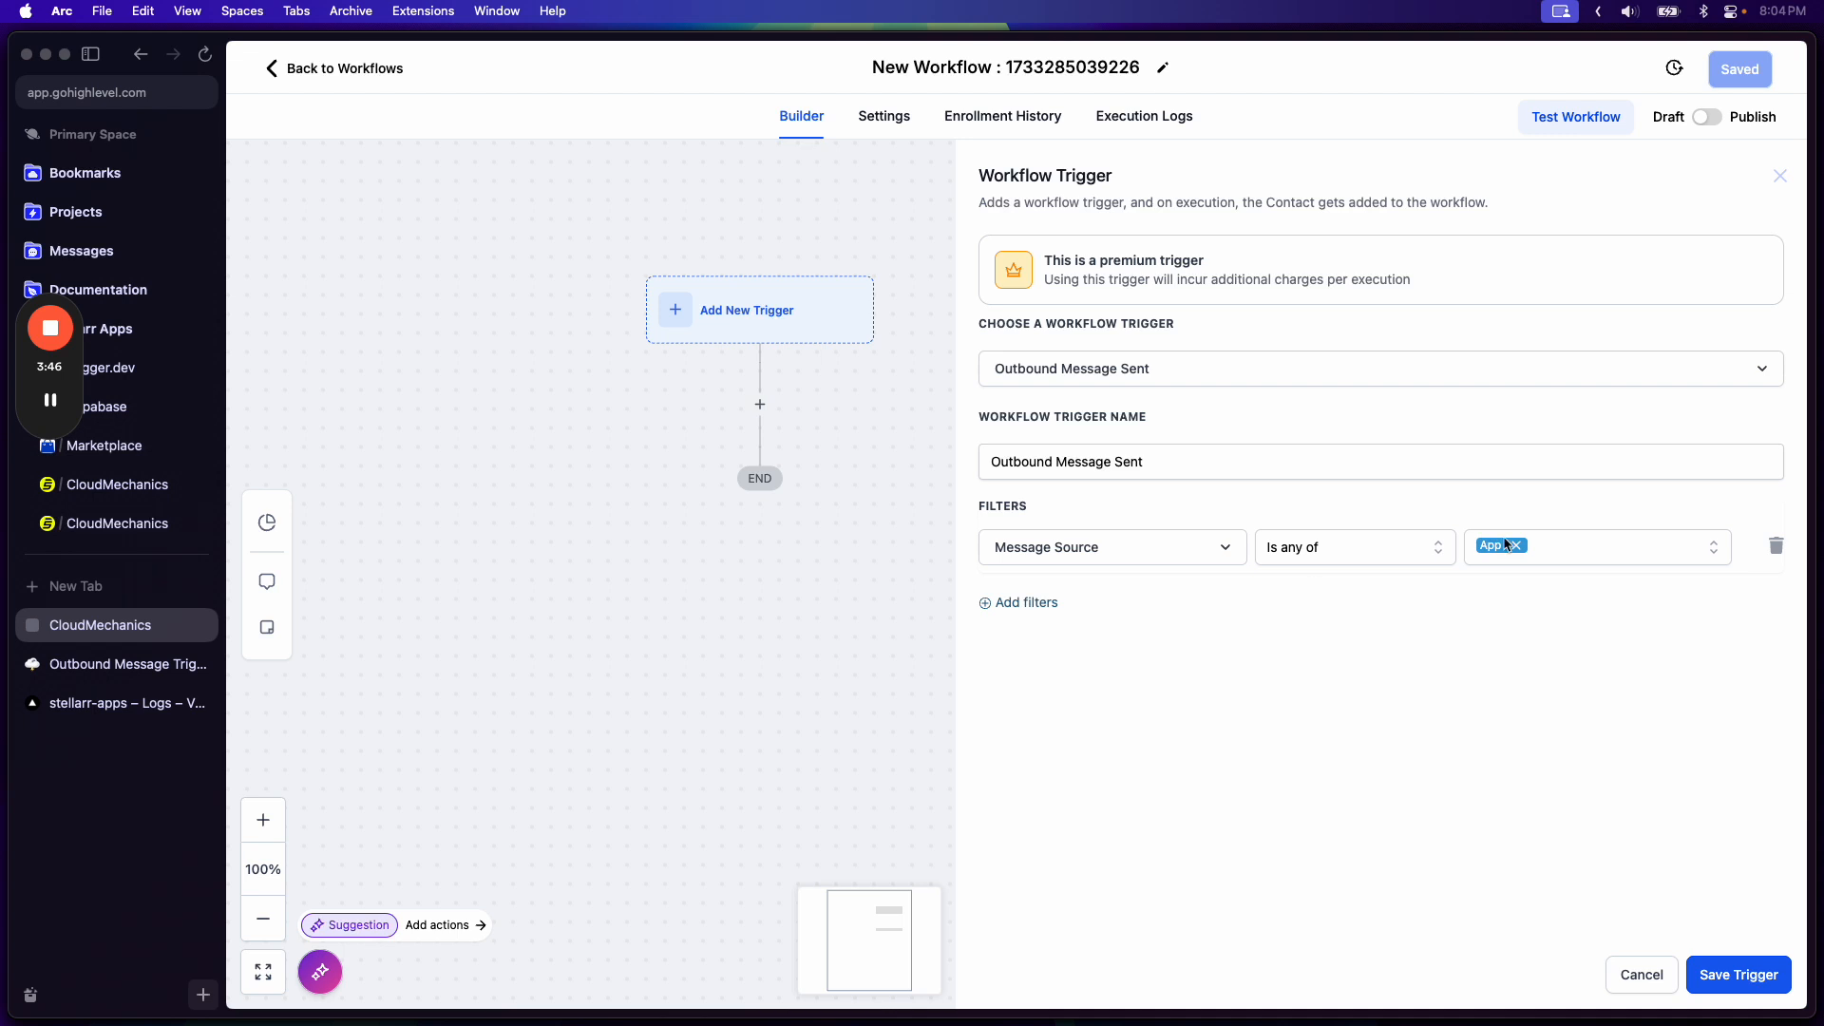
click(1544, 549)
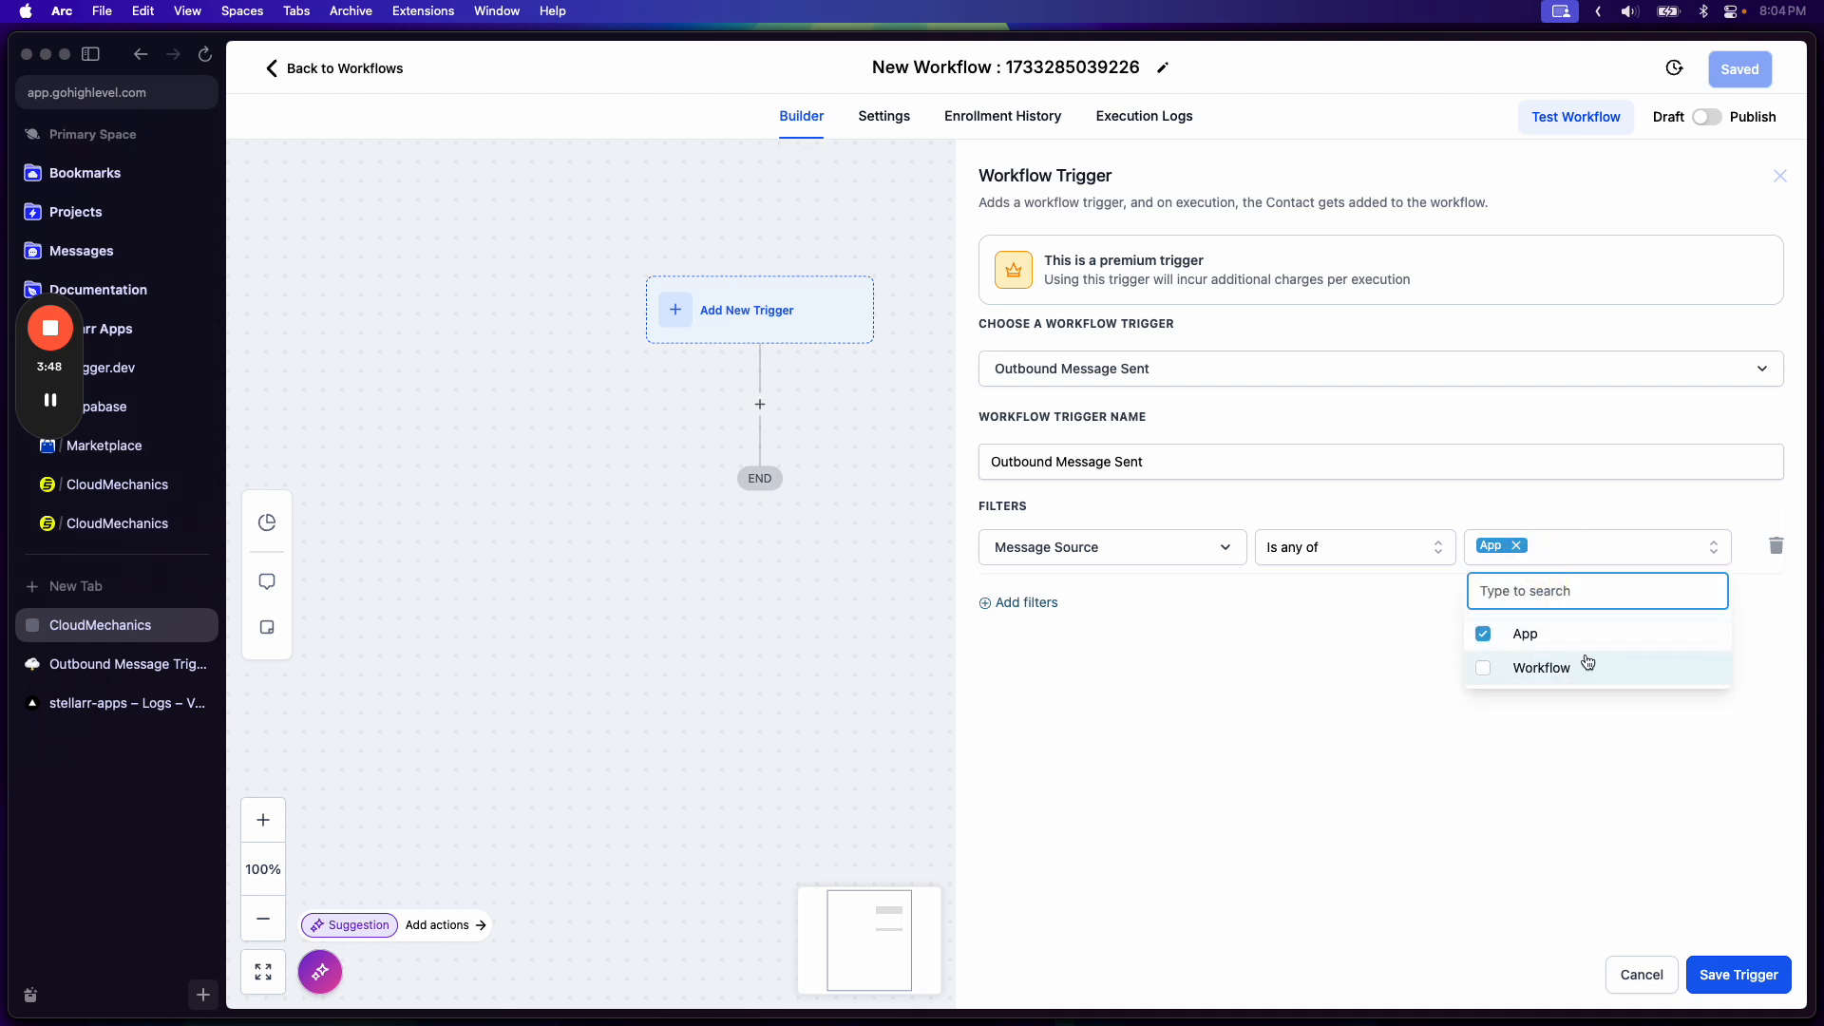
click(1356, 665)
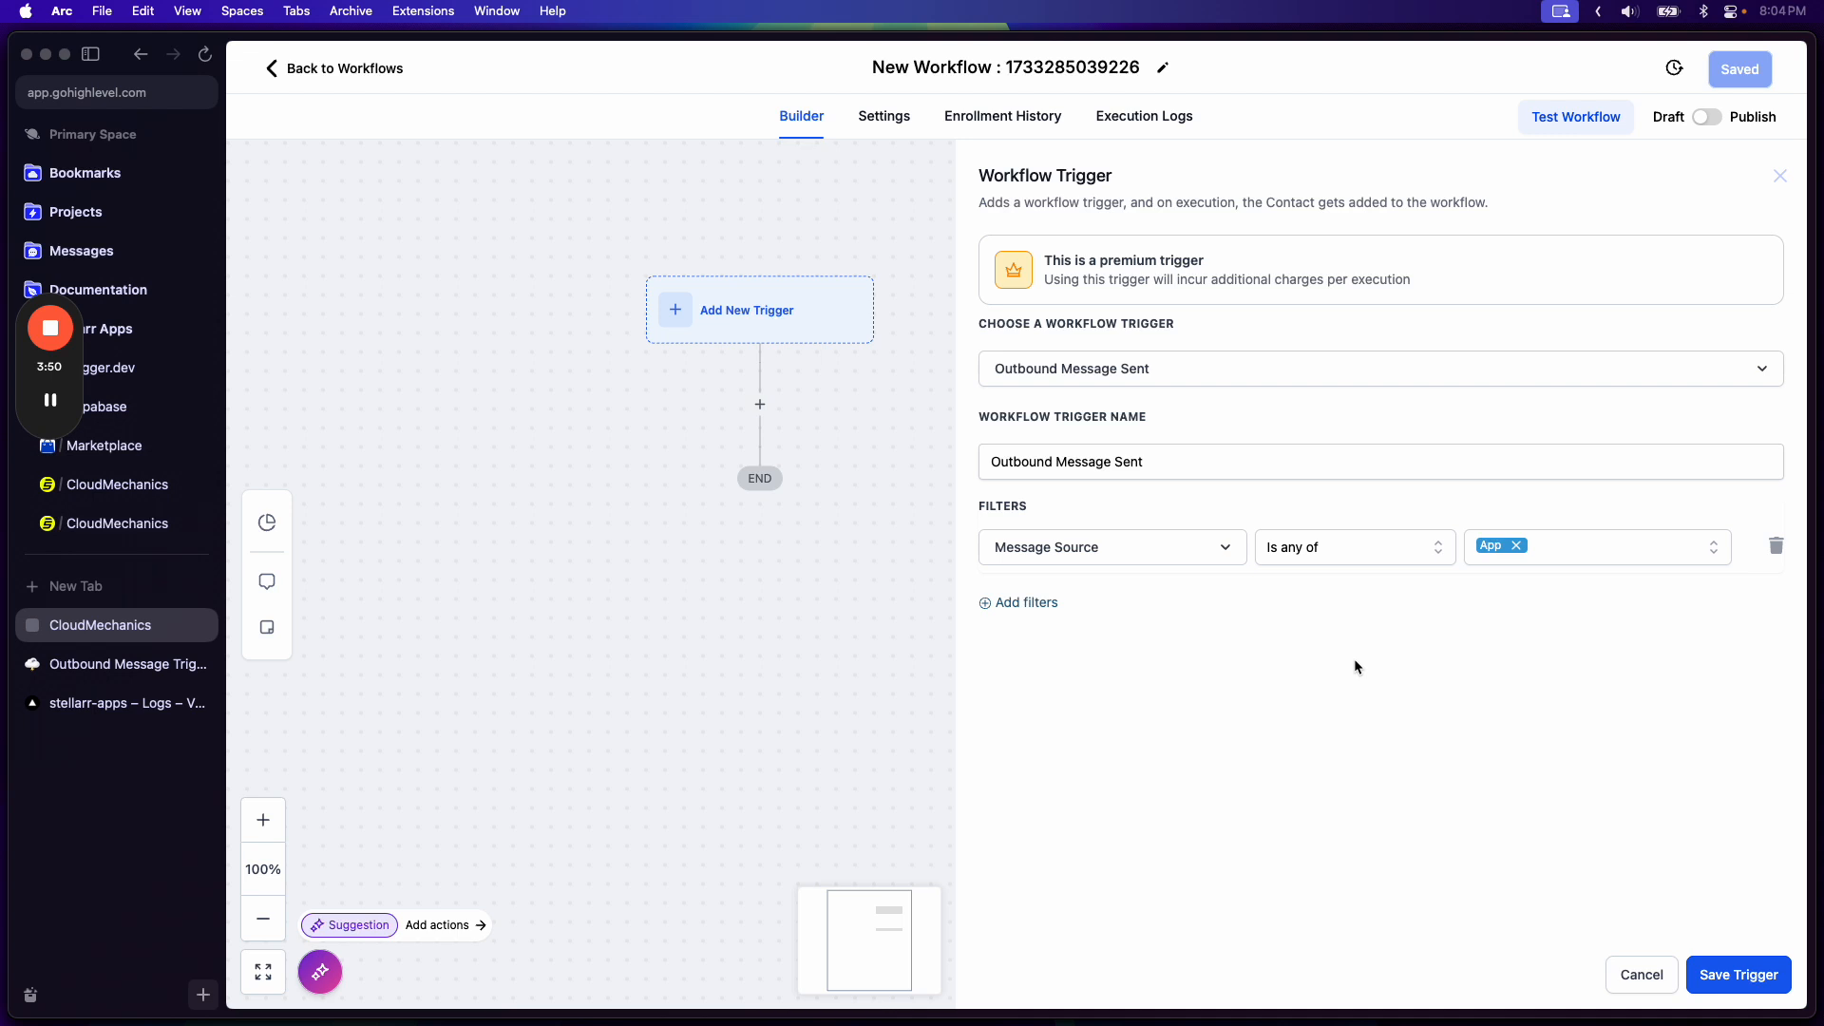
- Add a second filter requiring Message Channel to be any of SMS, and save the Outbound Message Sent trigger
click(1046, 601)
click(1046, 601)
click(1050, 733)
click(1416, 603)
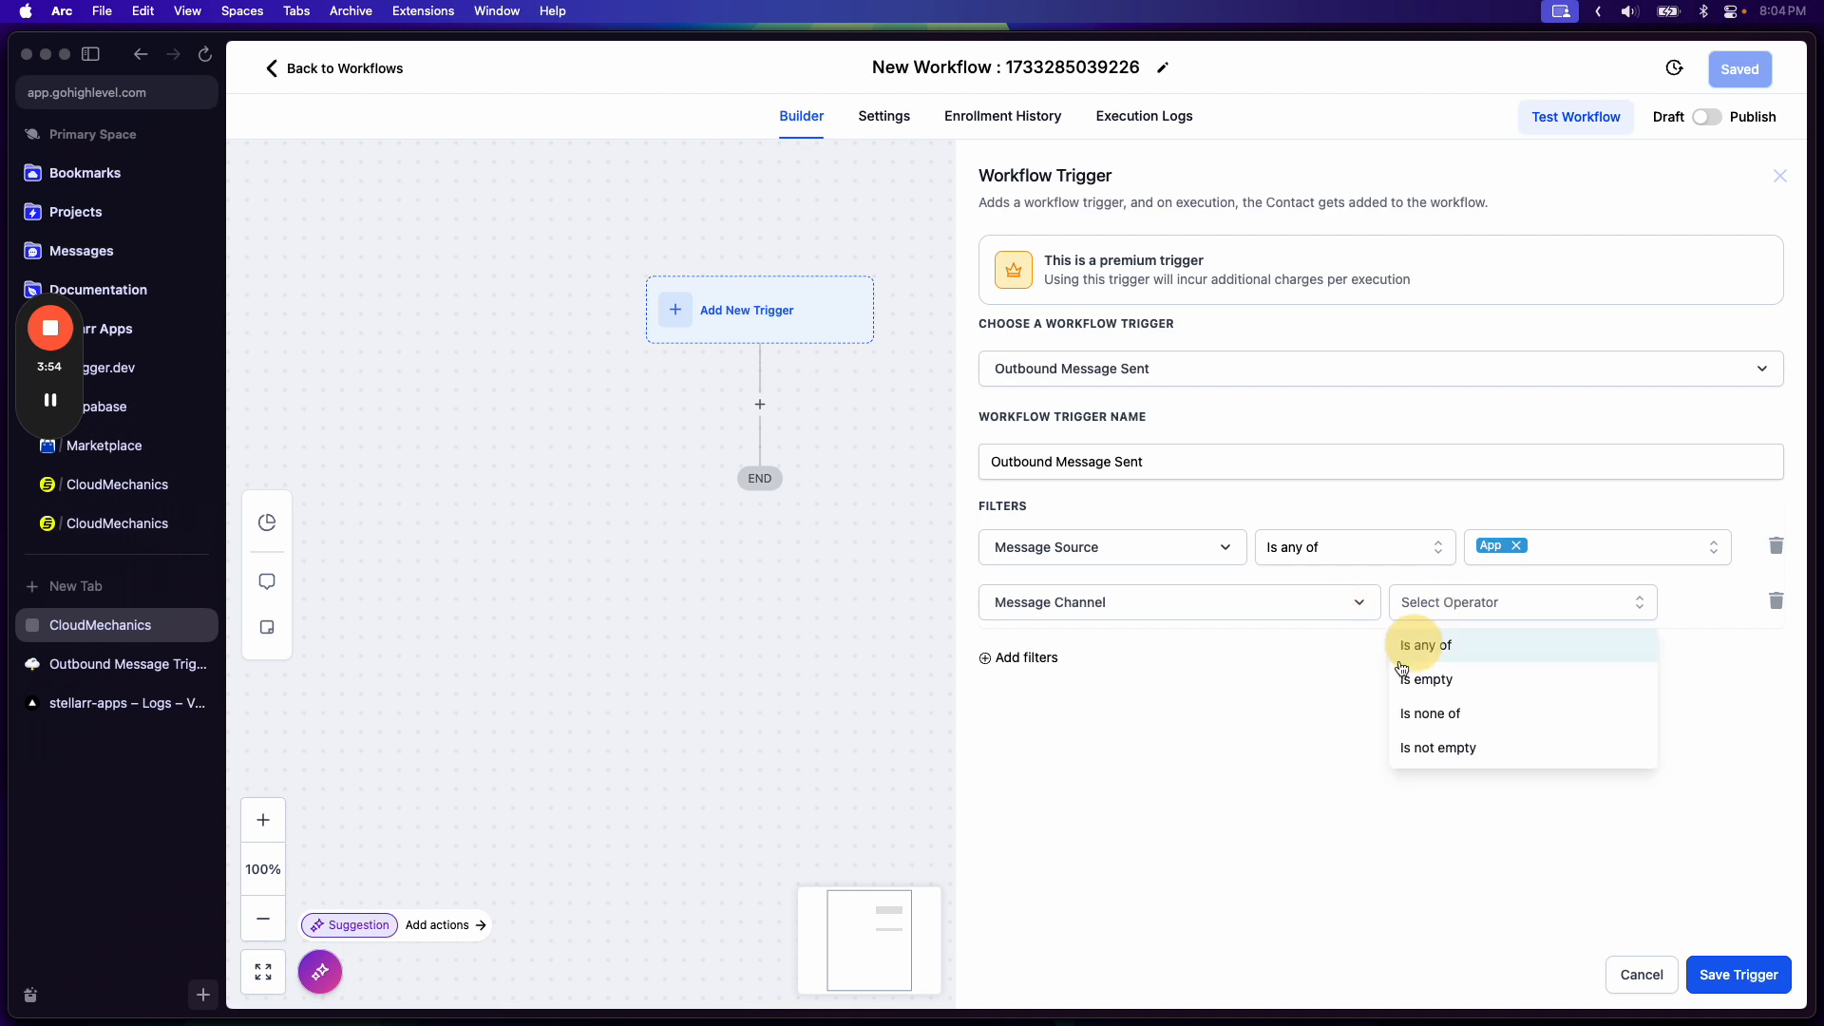
click(1403, 660)
click(1559, 606)
click(1502, 760)
click(1429, 749)
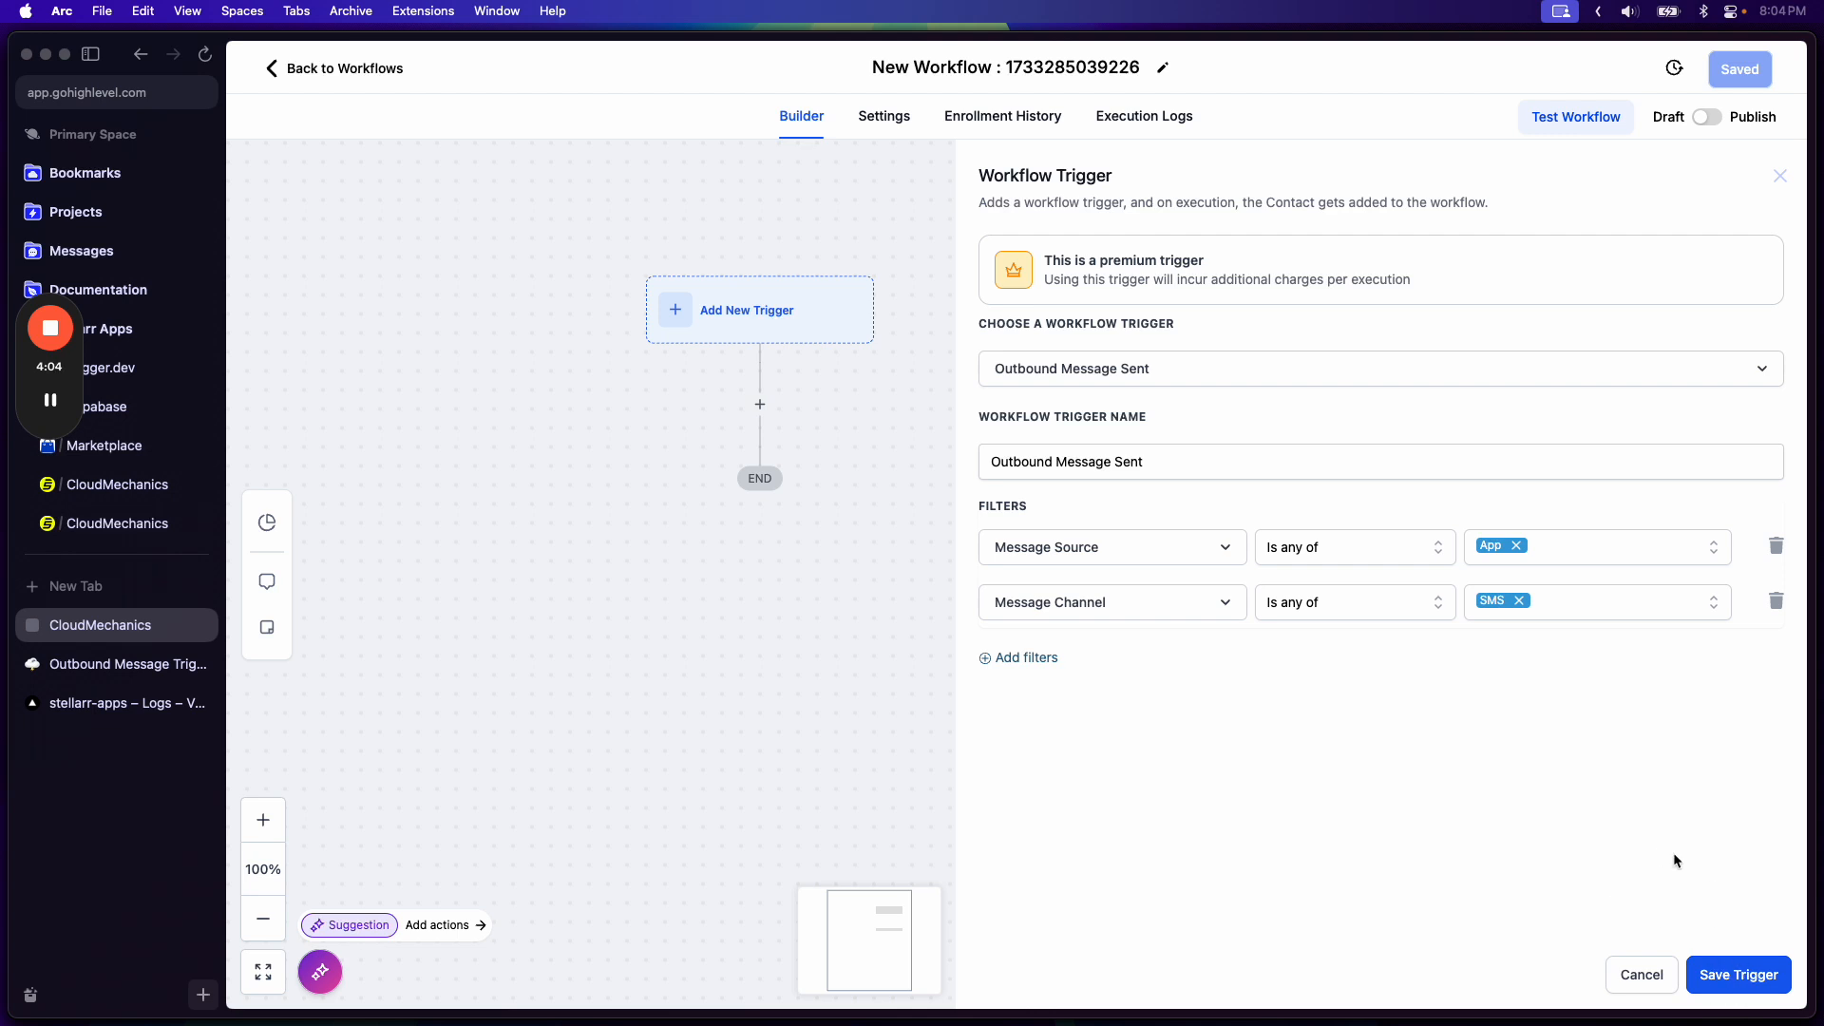
click(1731, 981)
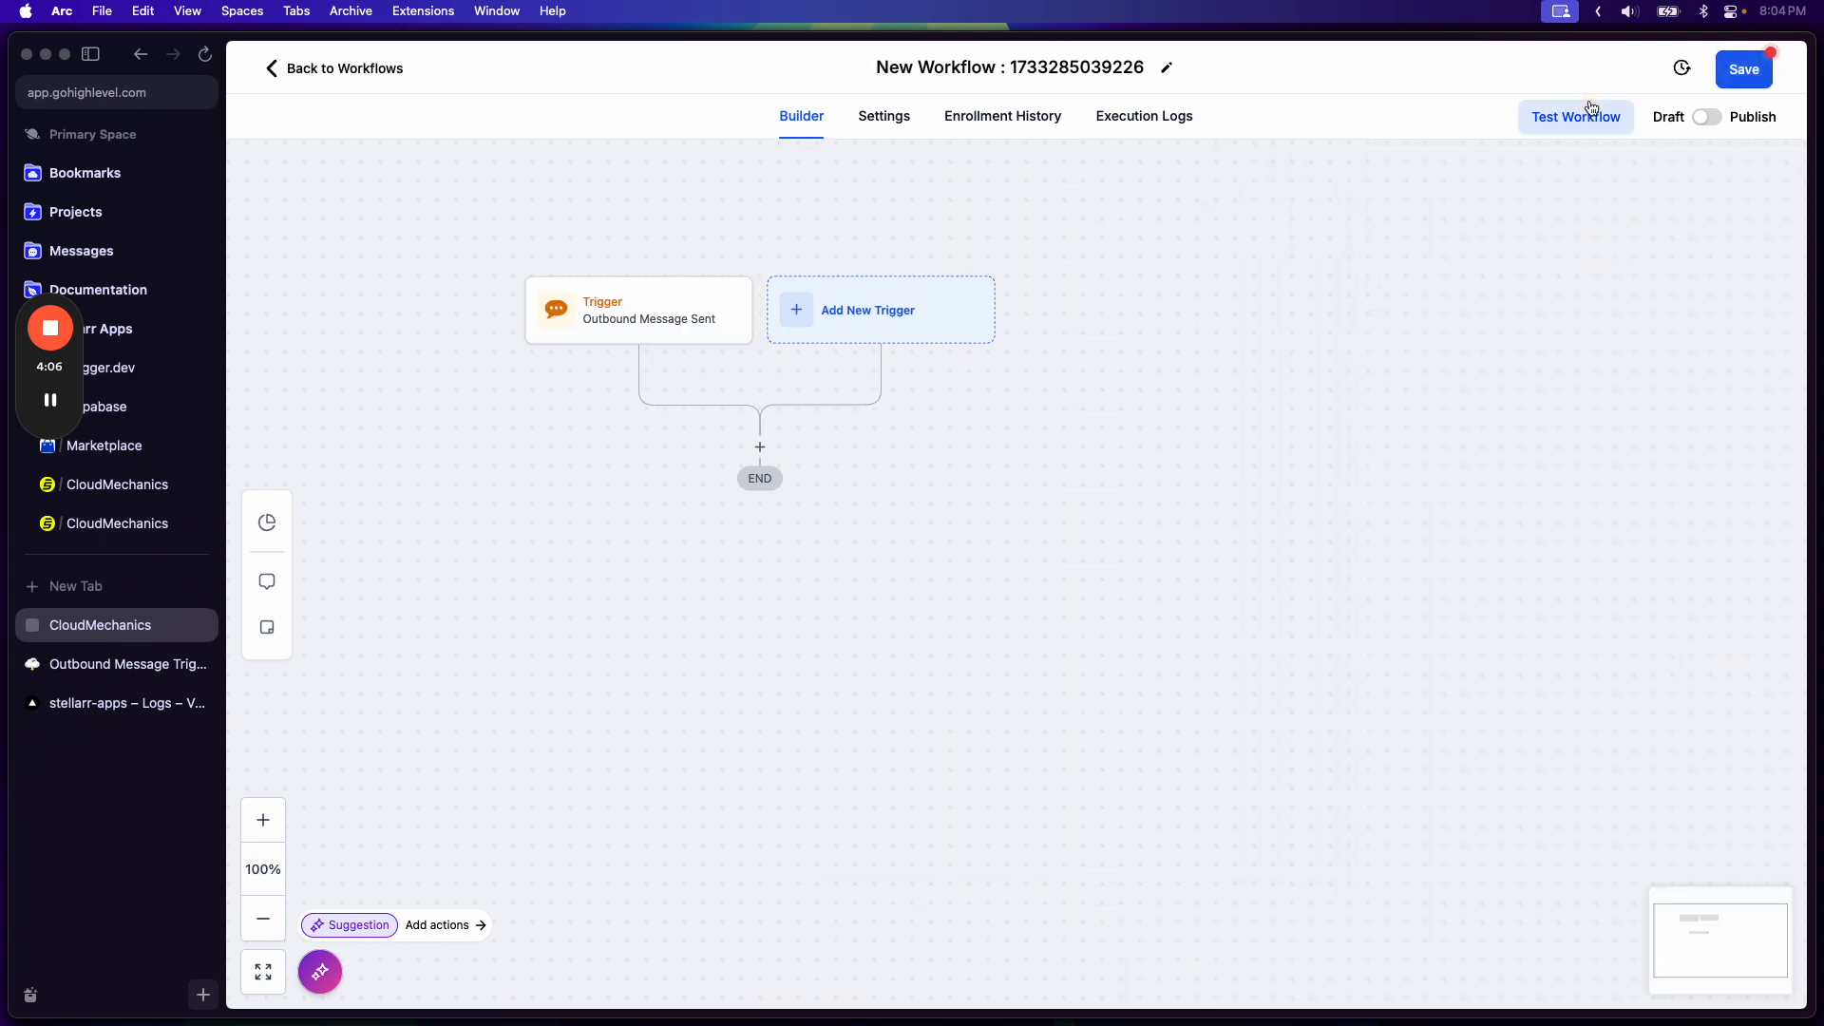
- Add an SMS action beneath the workflow's trigger
click(760, 447)
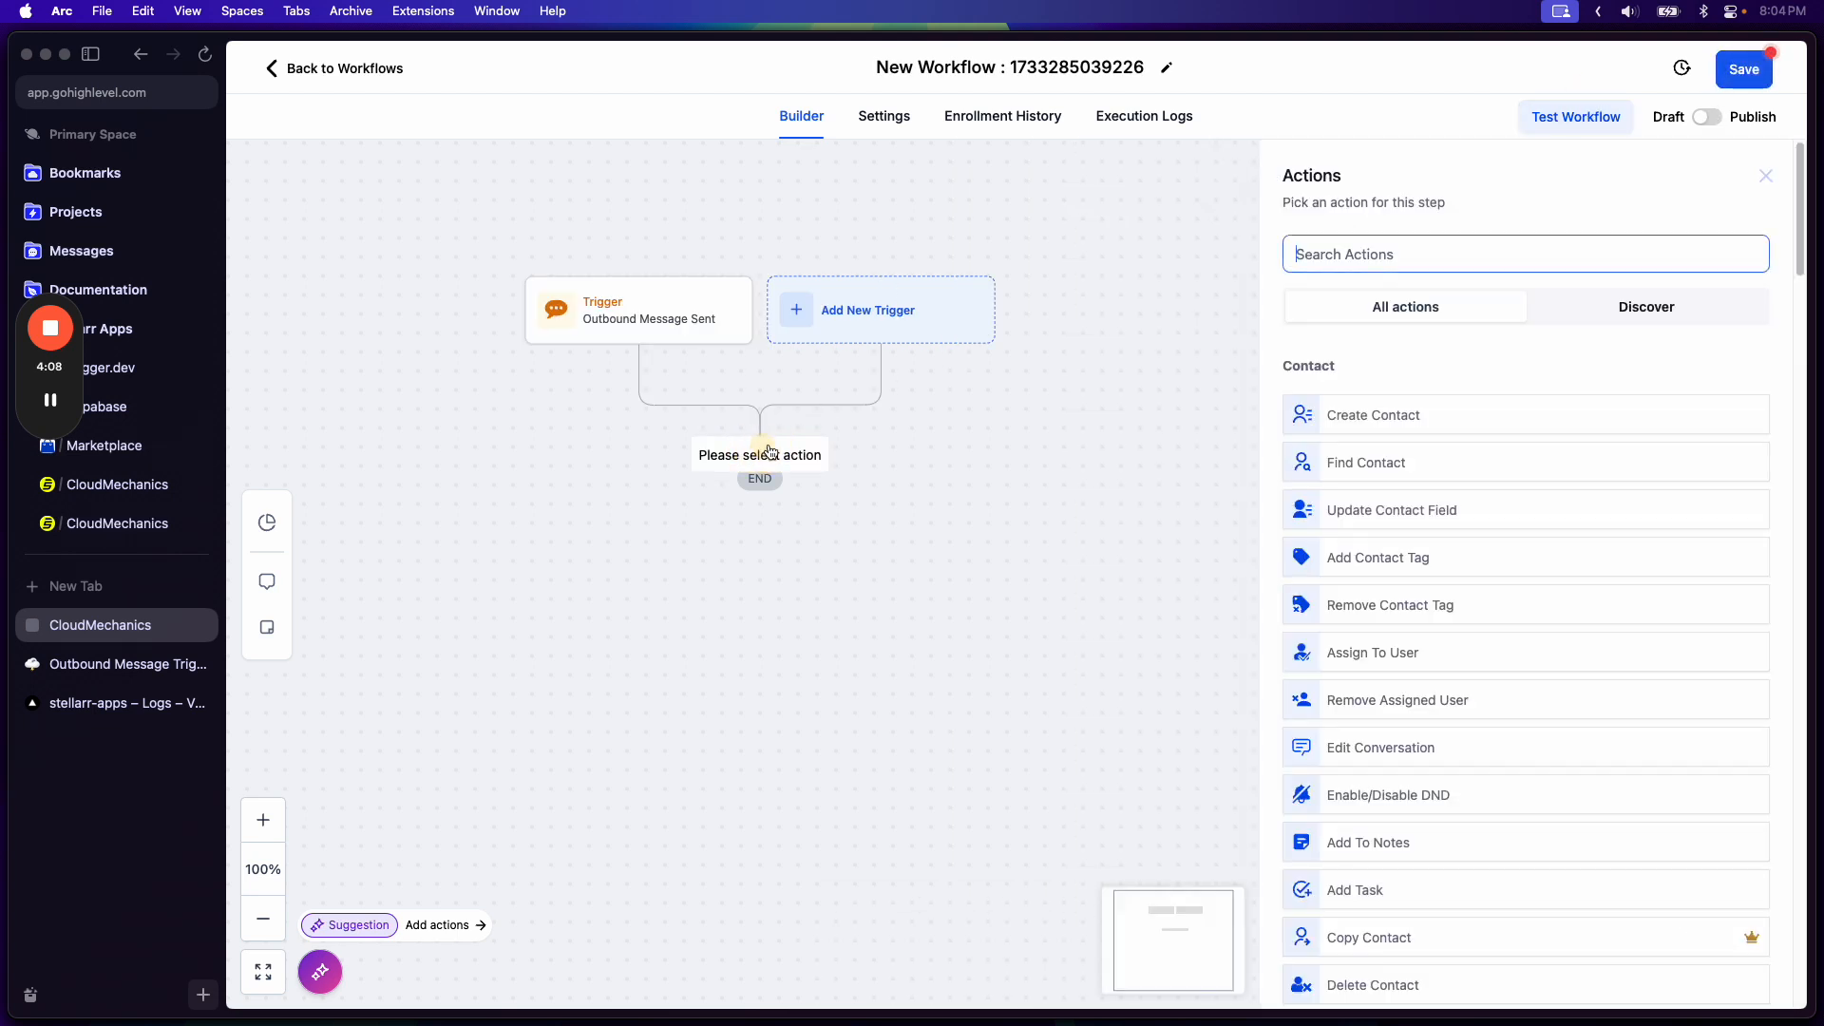
click(1484, 249)
text(sms)
click(1370, 407)
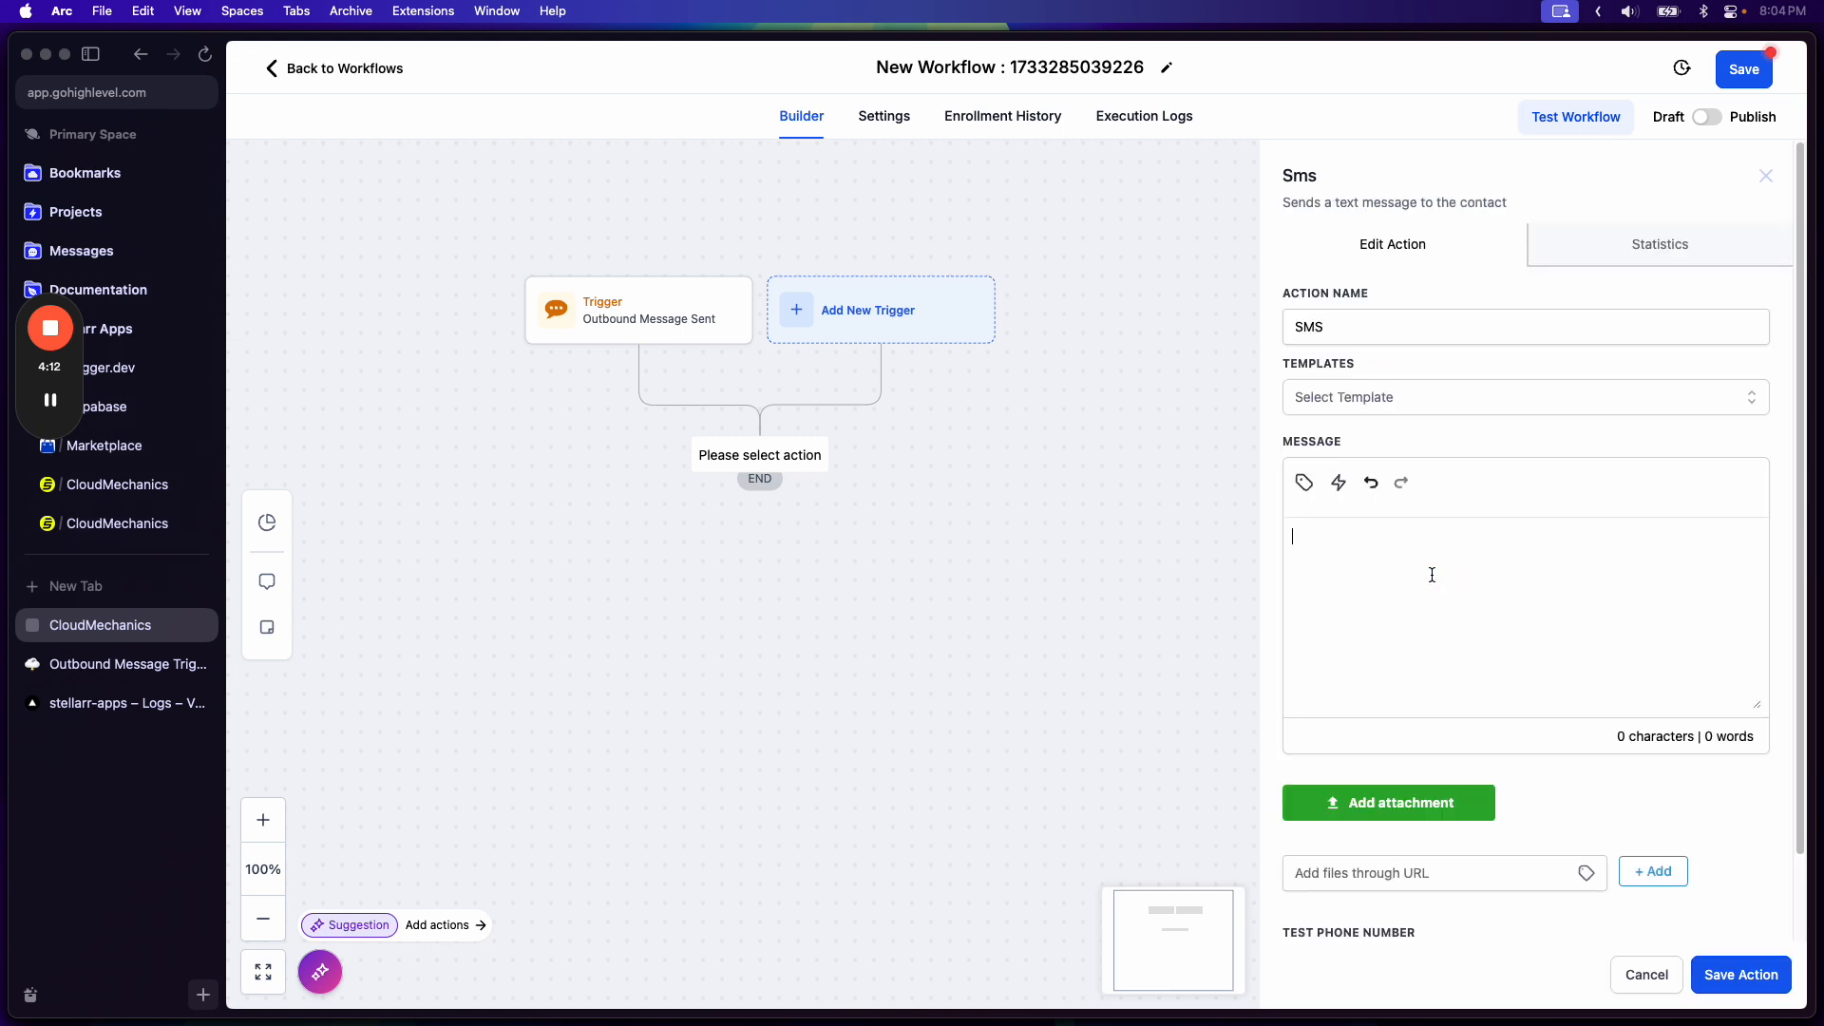
- Write "Message:" in the SMS text followed by the Outbound Message Sent trigger's Message Content custom value
text(R)
click(1304, 482)
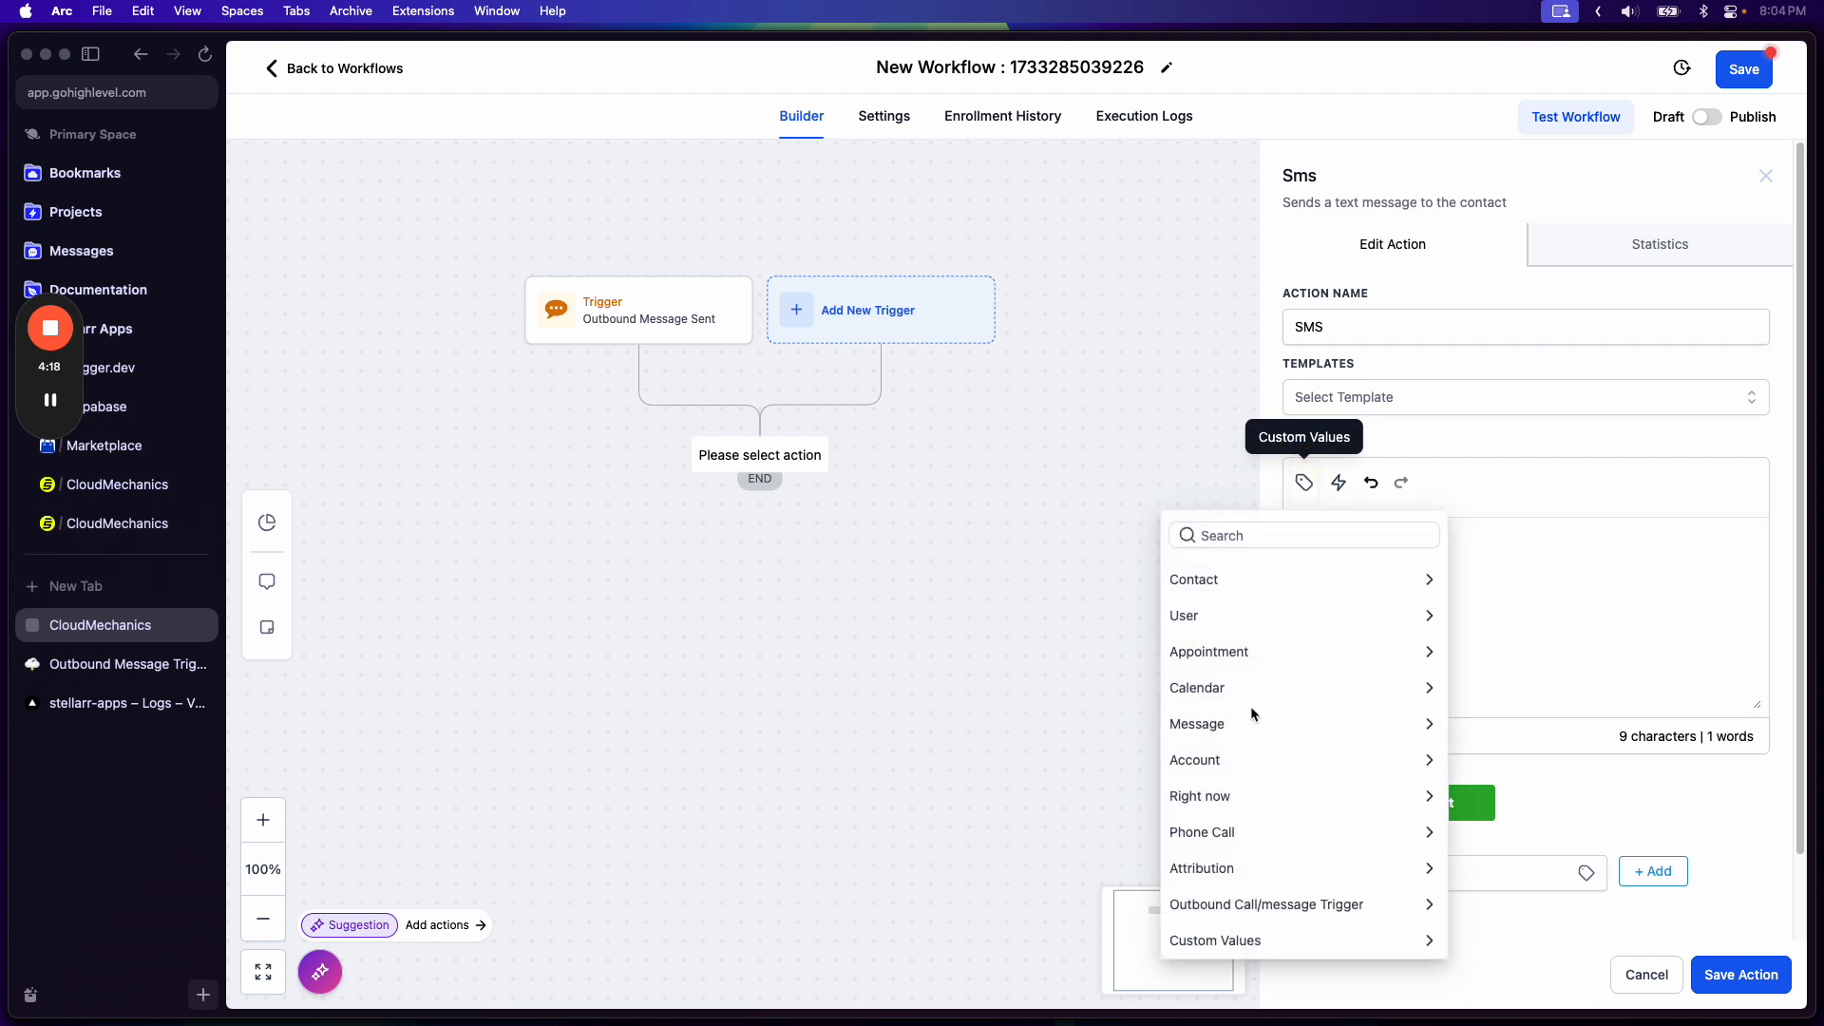
click(1264, 912)
click(1275, 610)
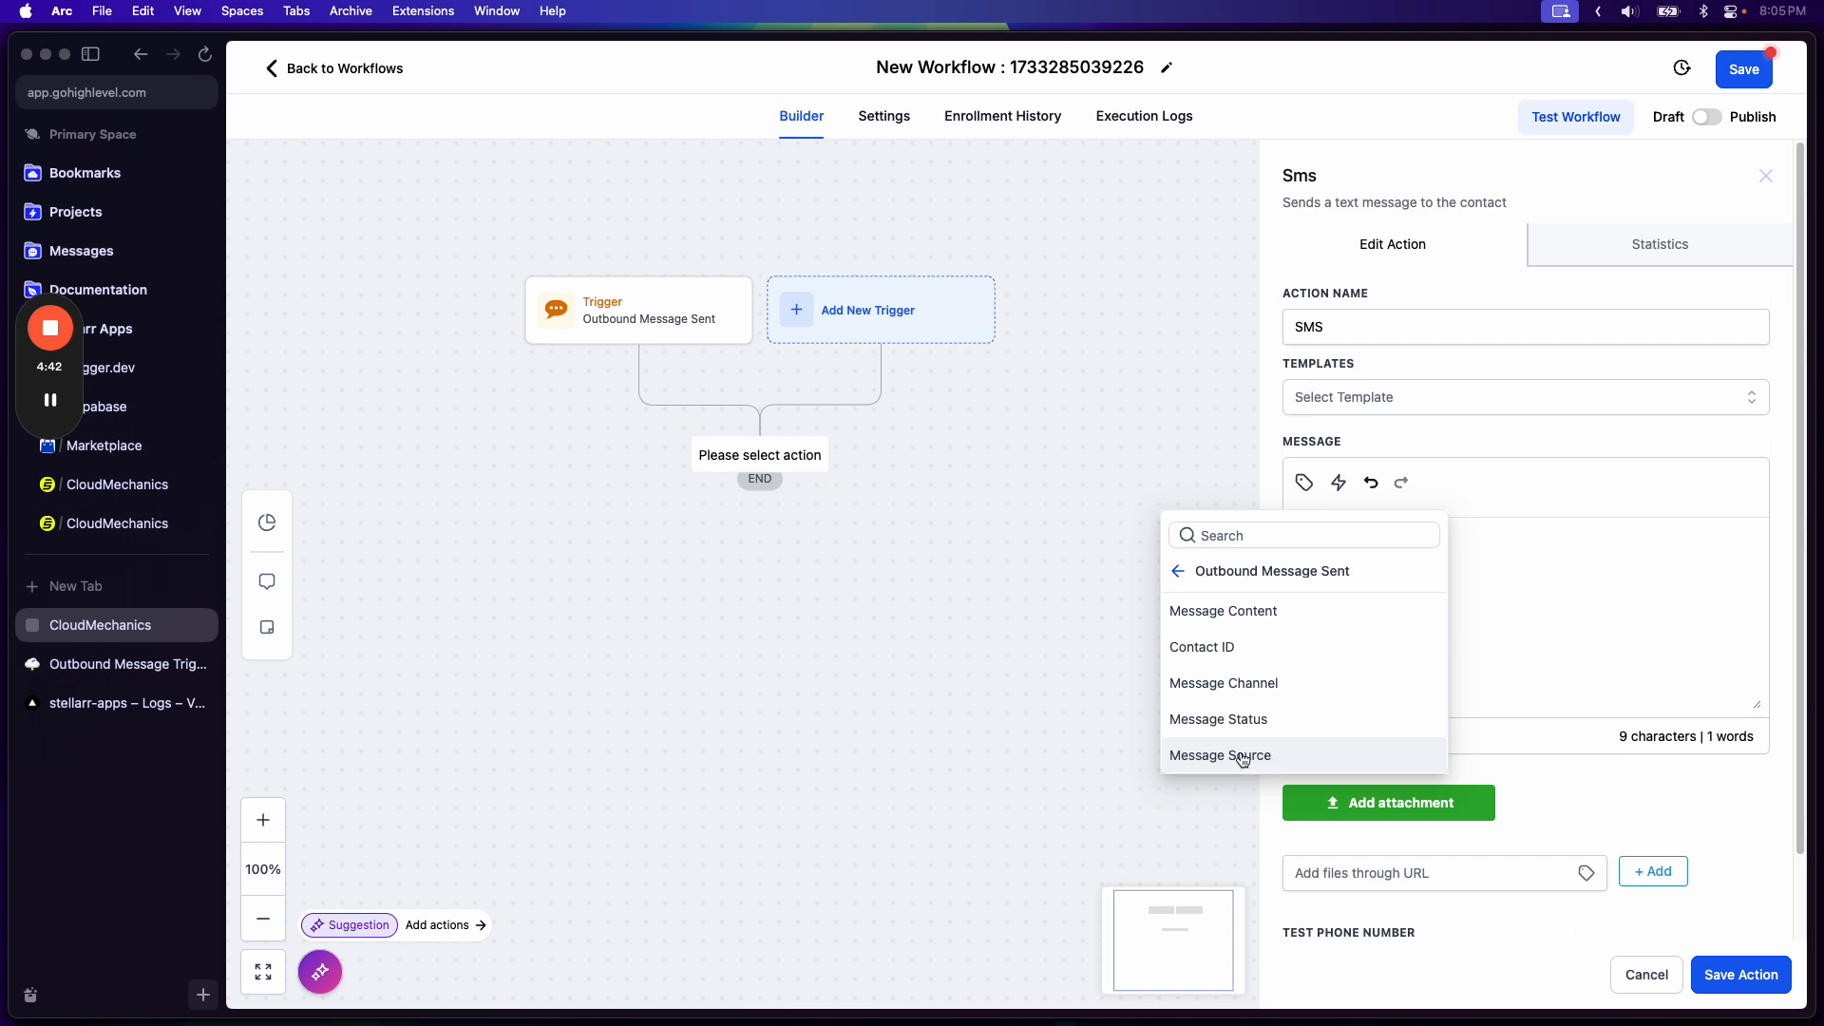
click(1274, 613)
text(Source)
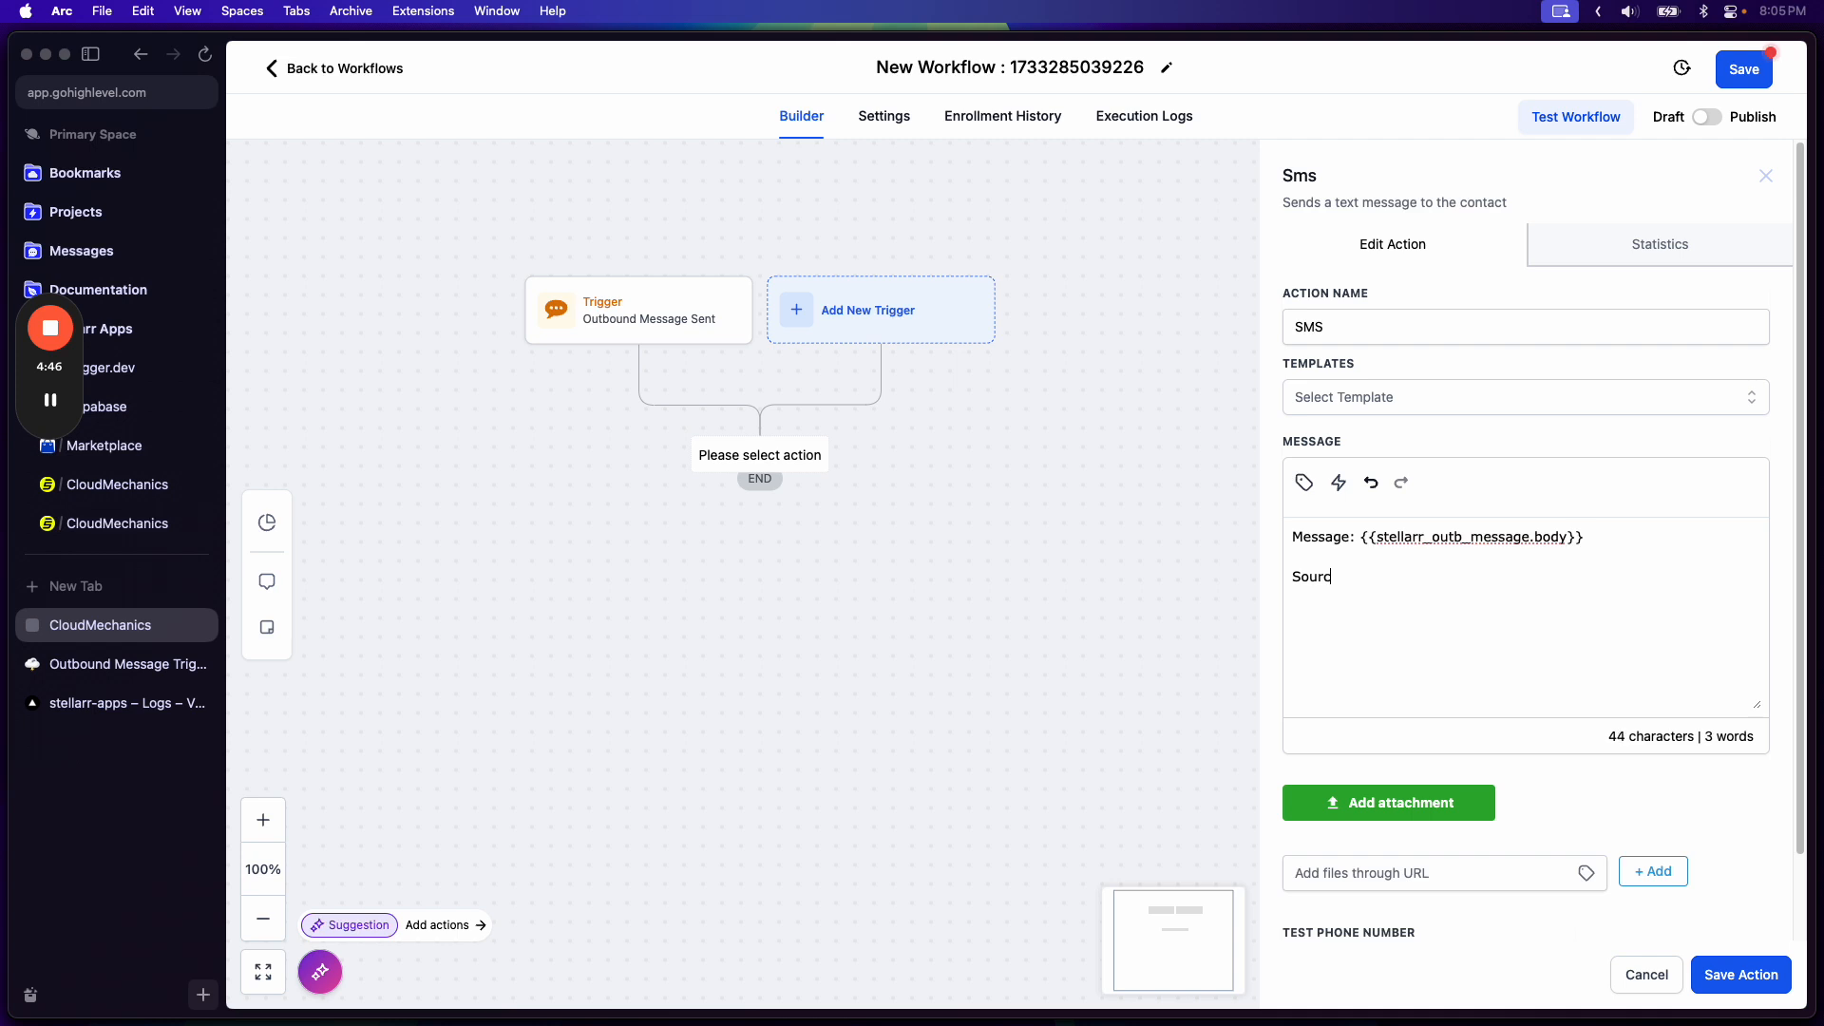
key(BackSpace)
key(BackSpace)
key(BackSpace)
key(BackSpace)
key(BackSpace)
key(BackSpace)
- Add a "Channel:" line with the trigger's Message Channel custom value, and save the SMS action and workflow
text(Channel:)
click(1304, 483)
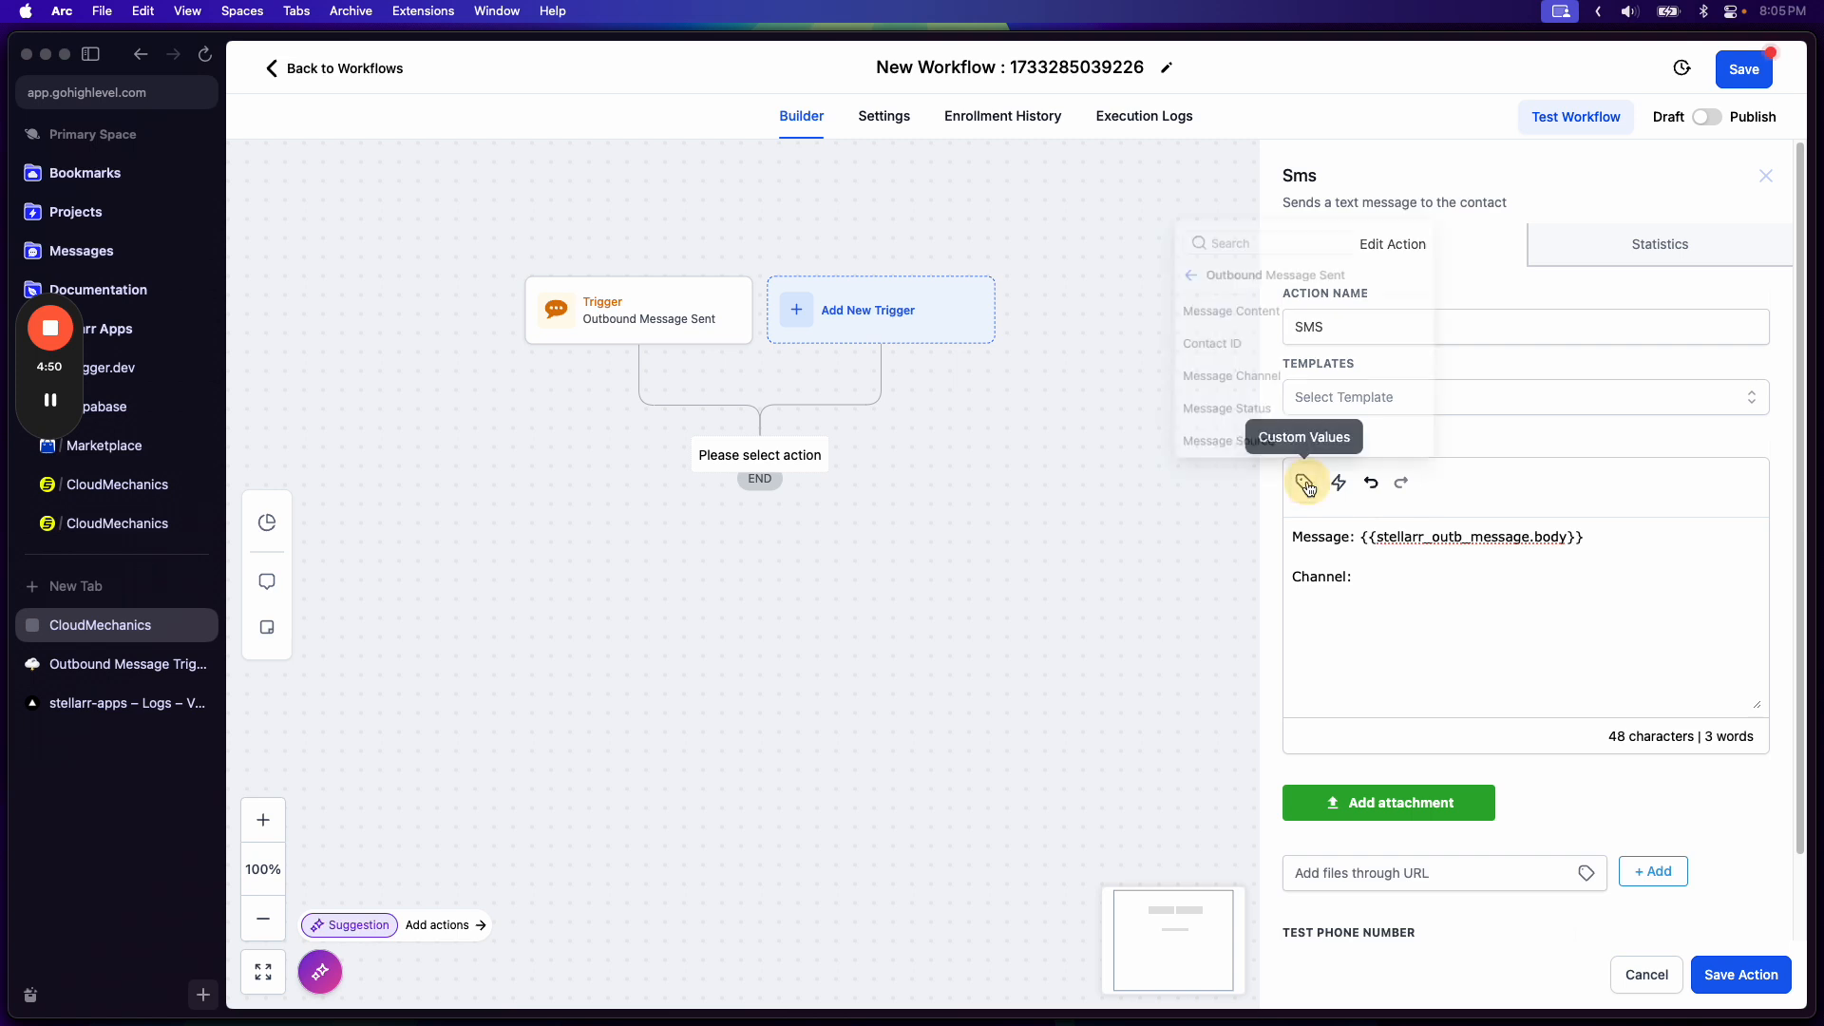
click(1272, 367)
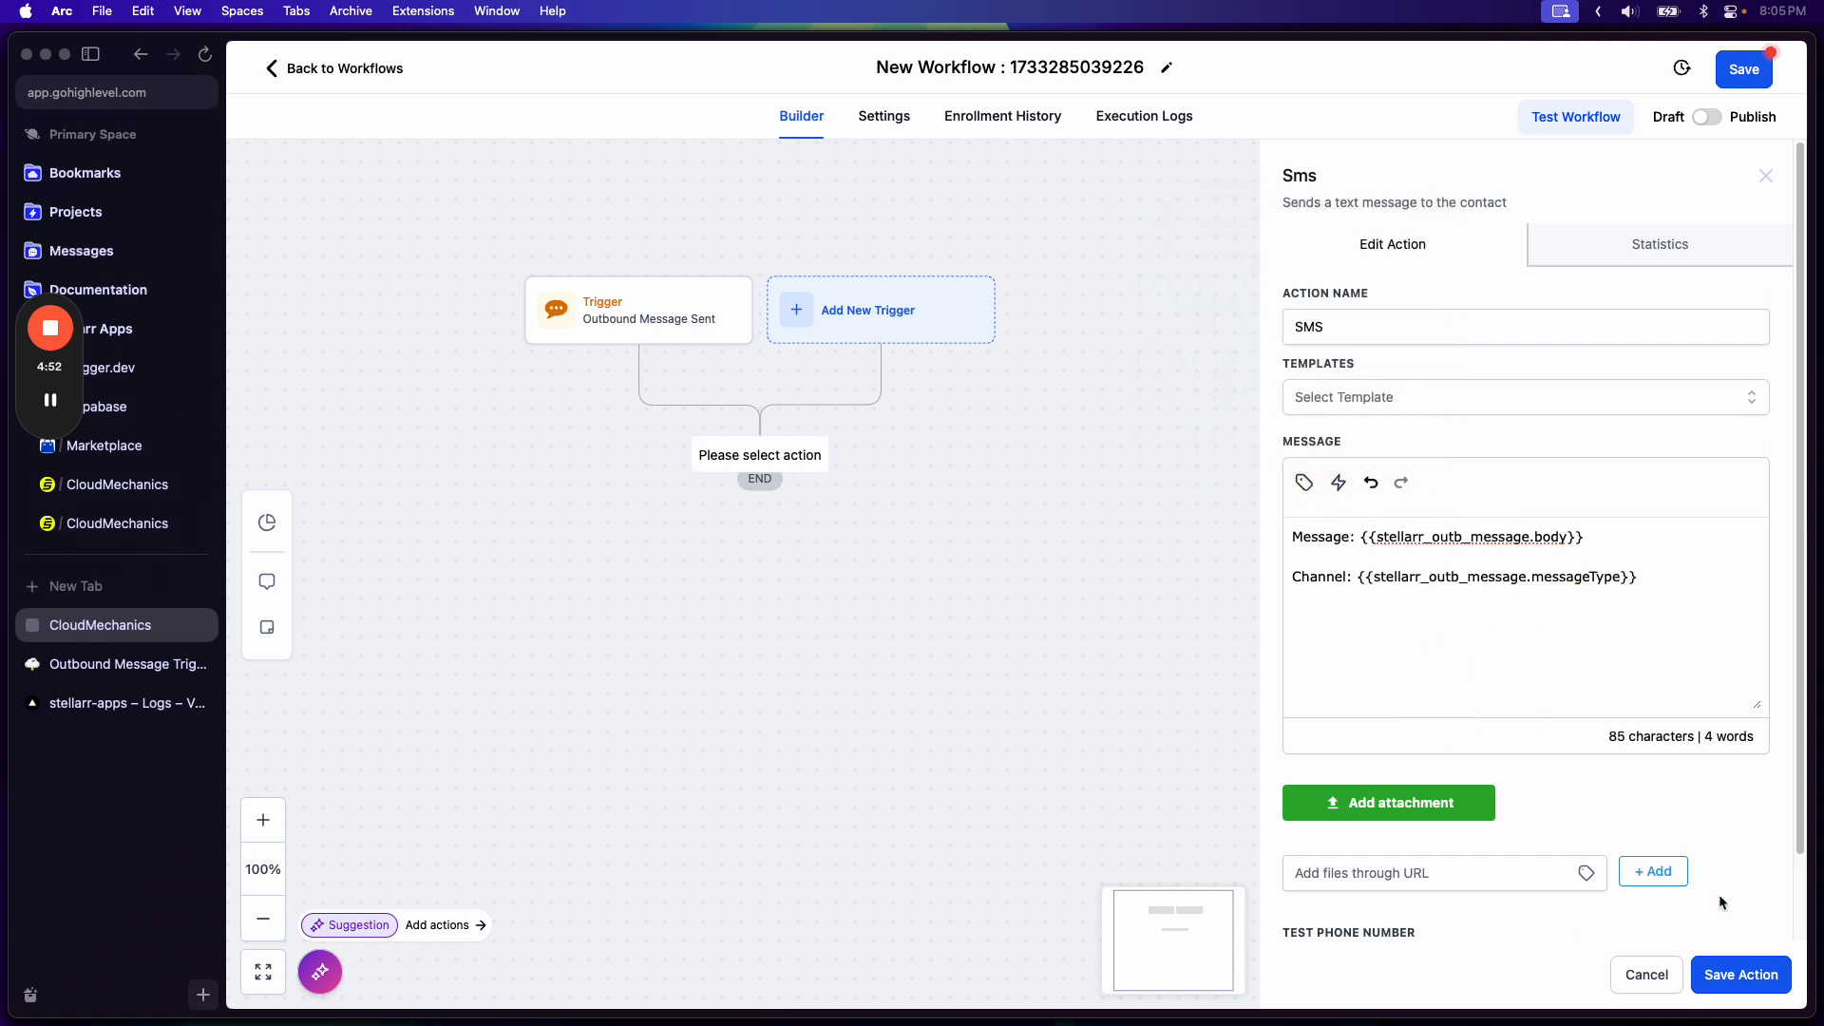
click(1735, 974)
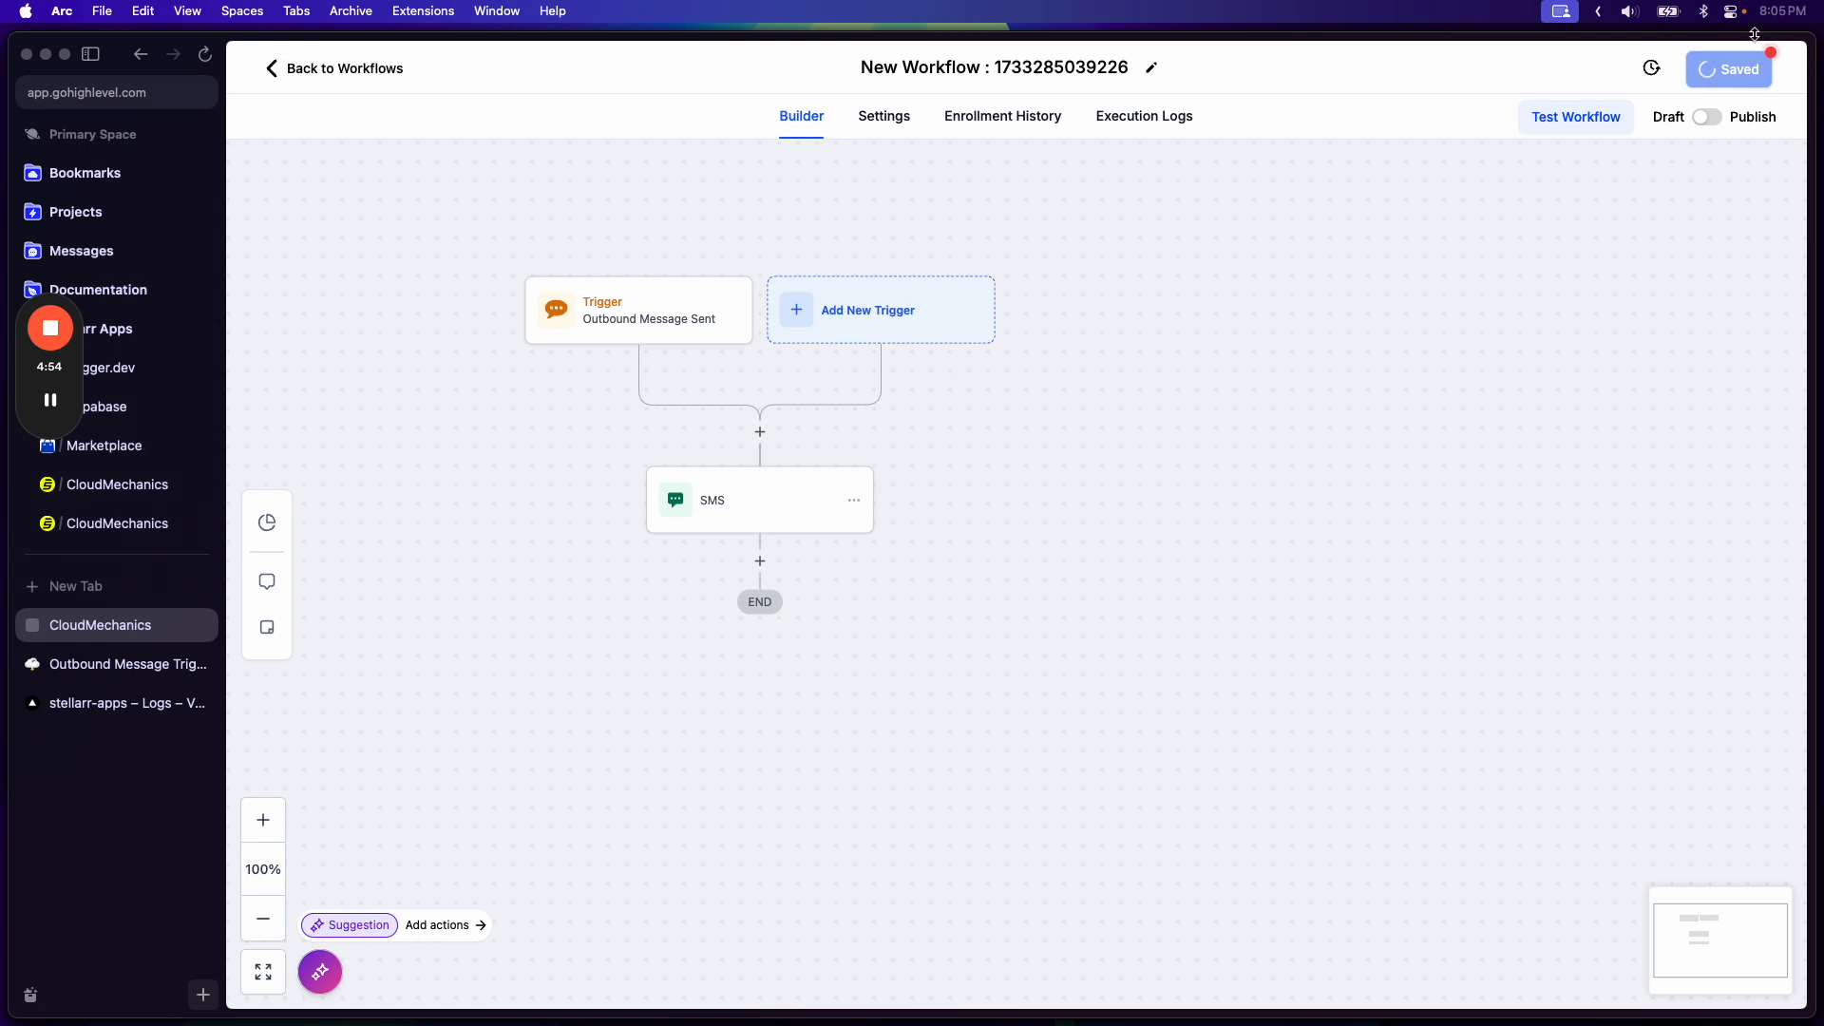
- Add an Outbound Call Completed trigger without any filters and save it to the workflow
click(907, 321)
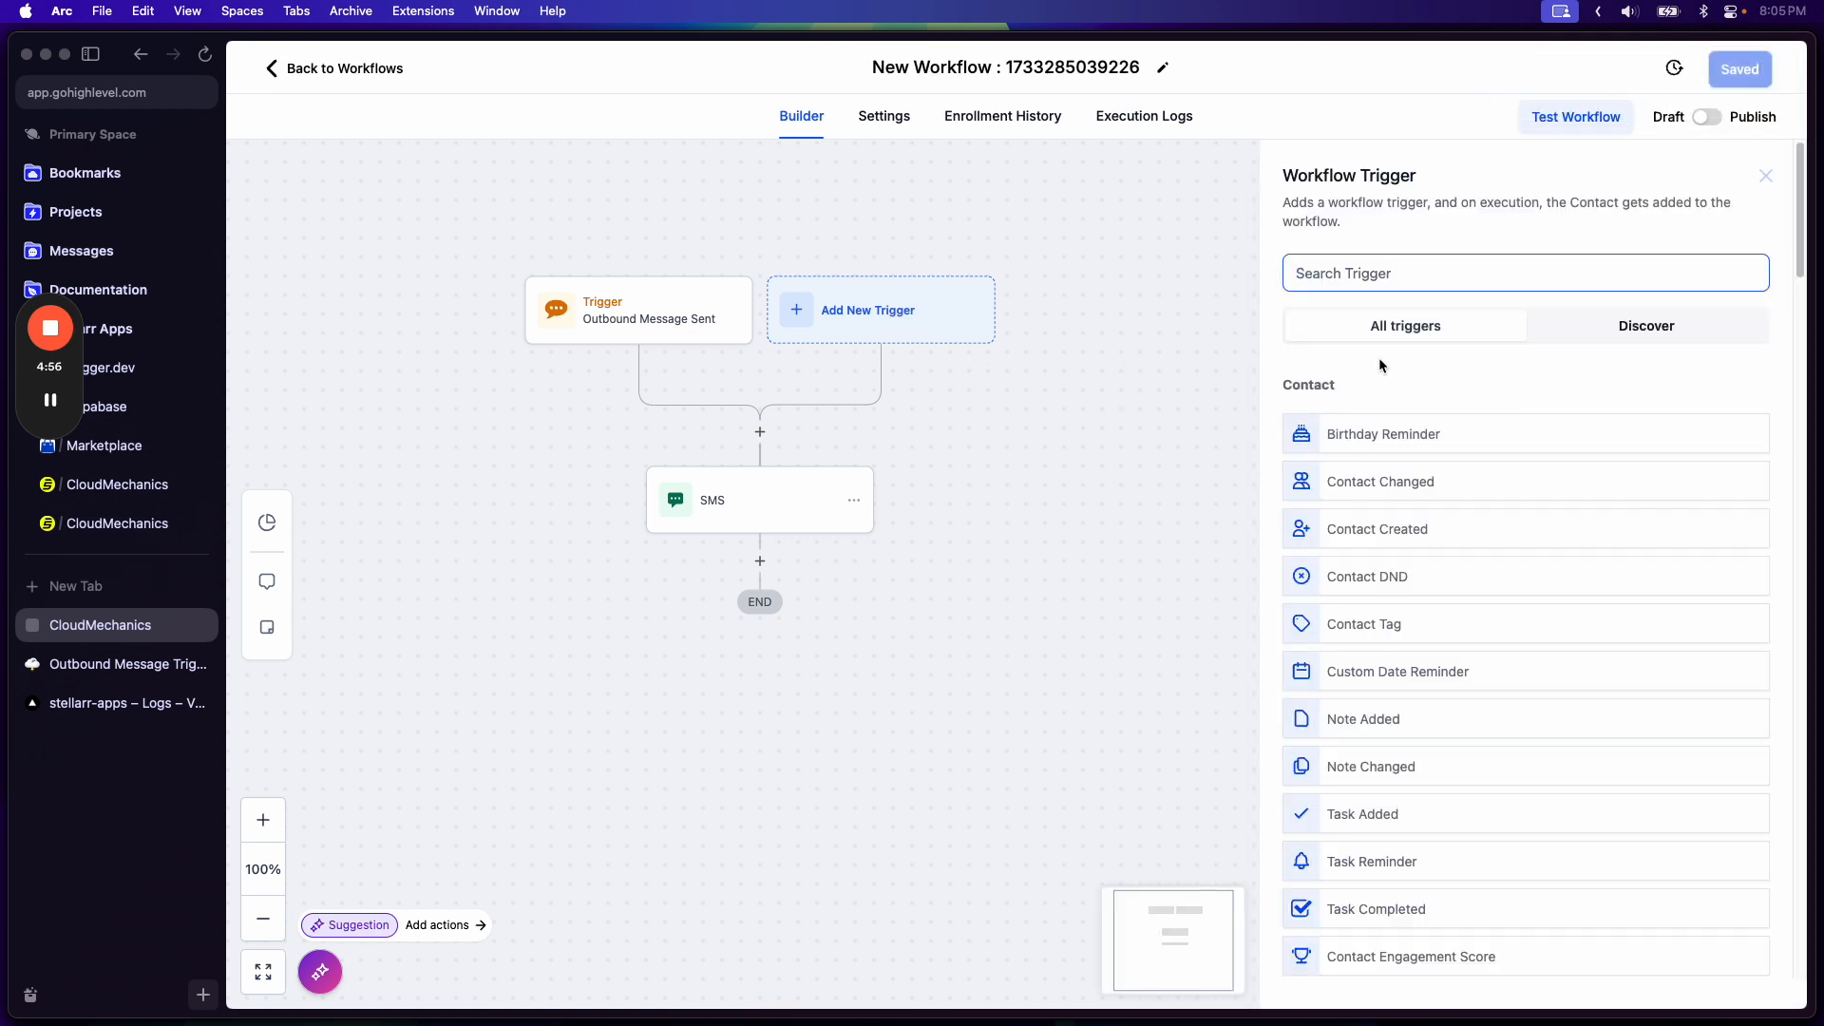
text(call)
click(1357, 629)
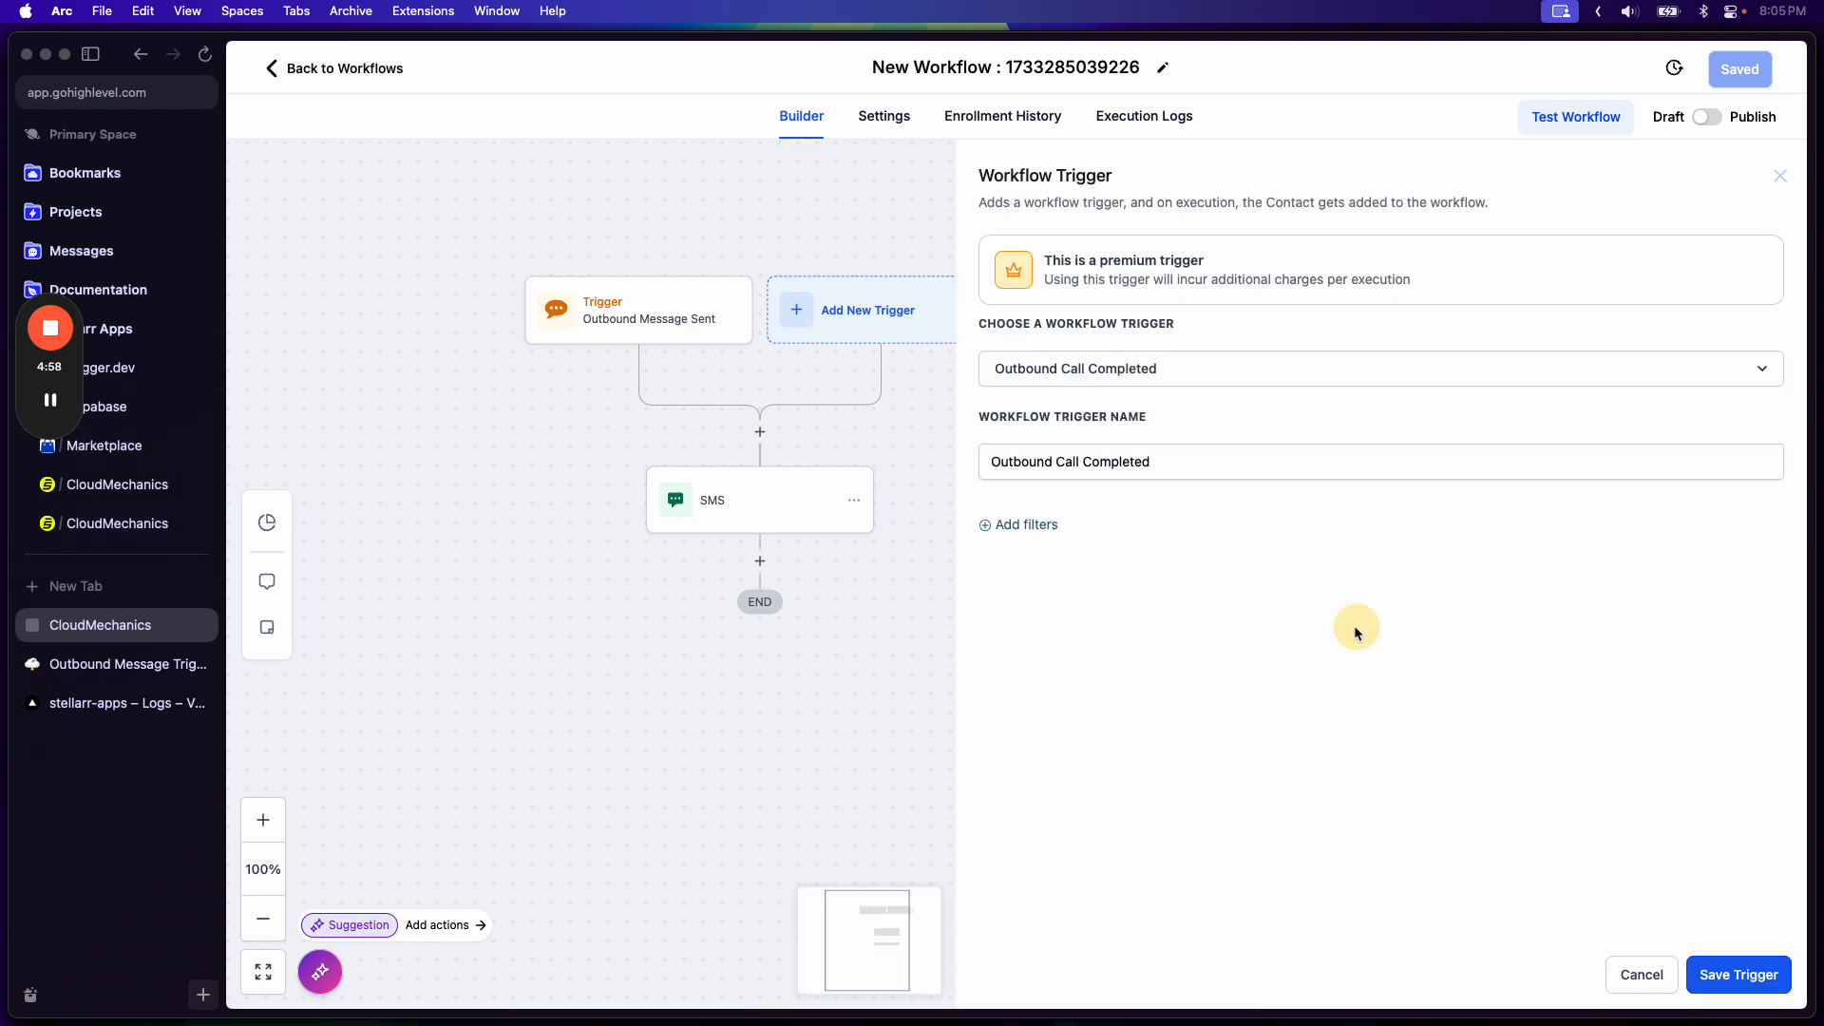
click(1027, 527)
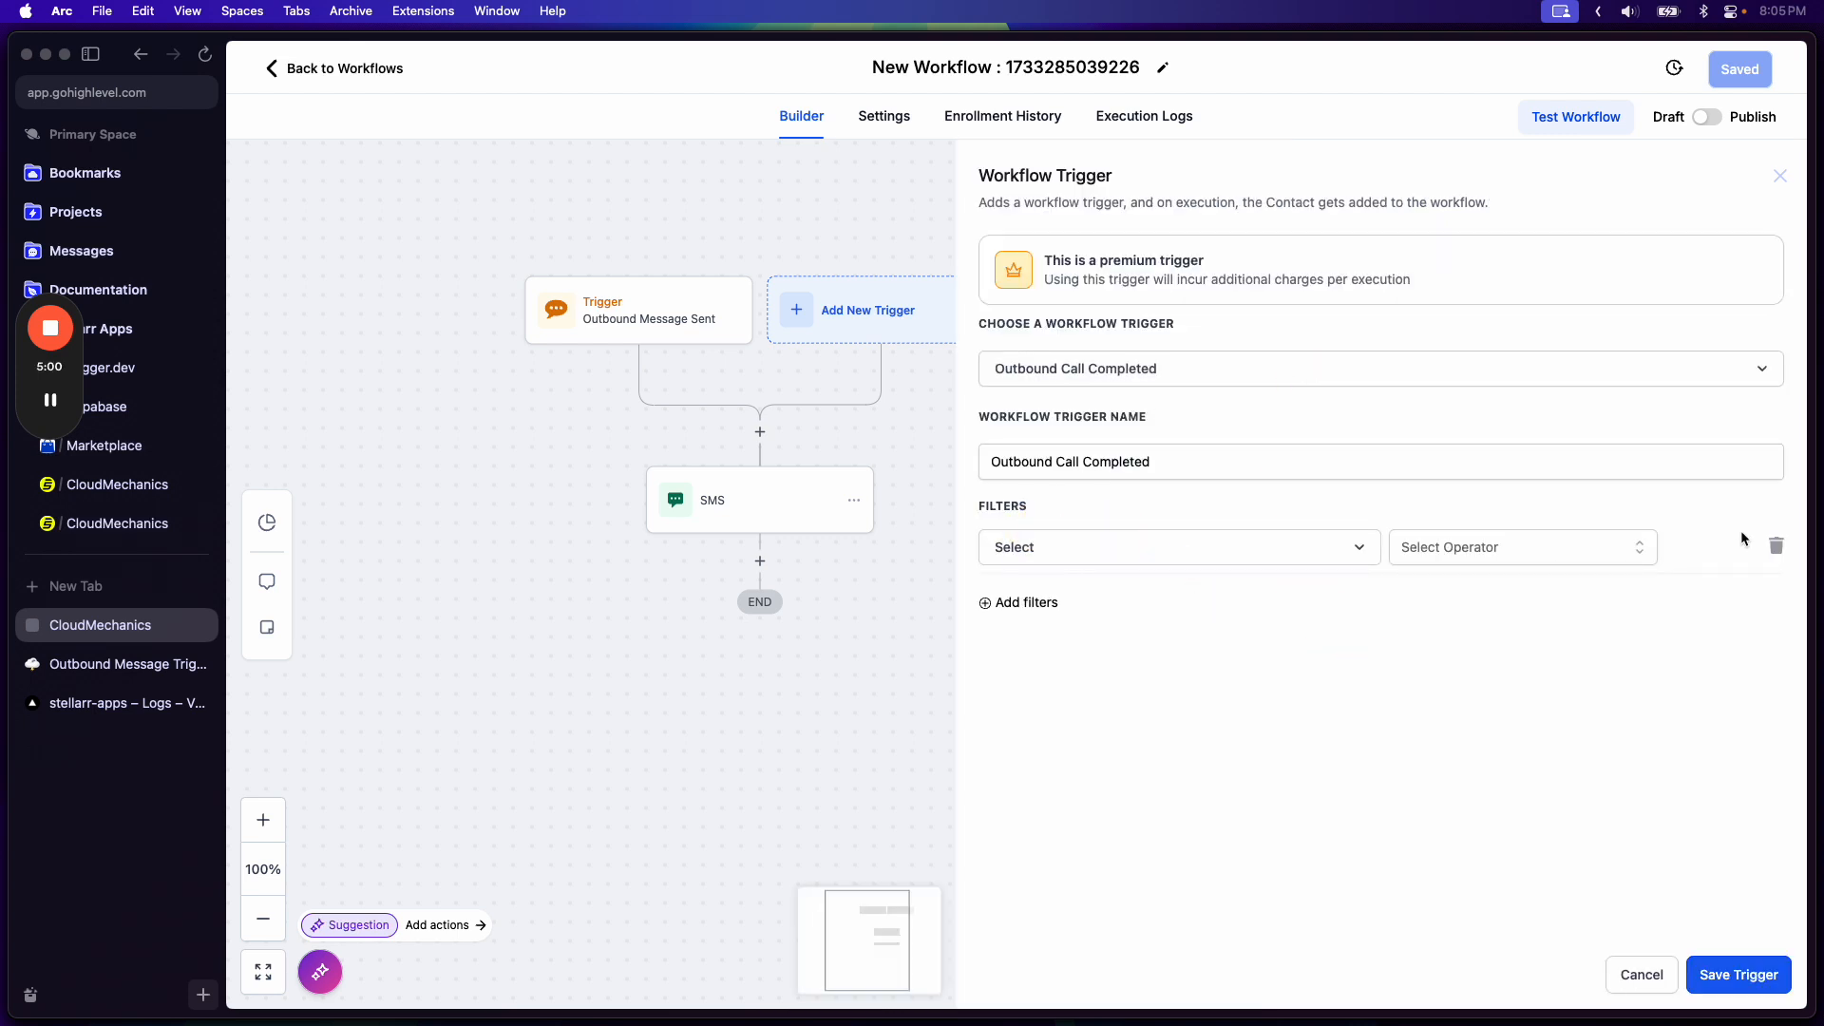
click(1771, 555)
click(1731, 971)
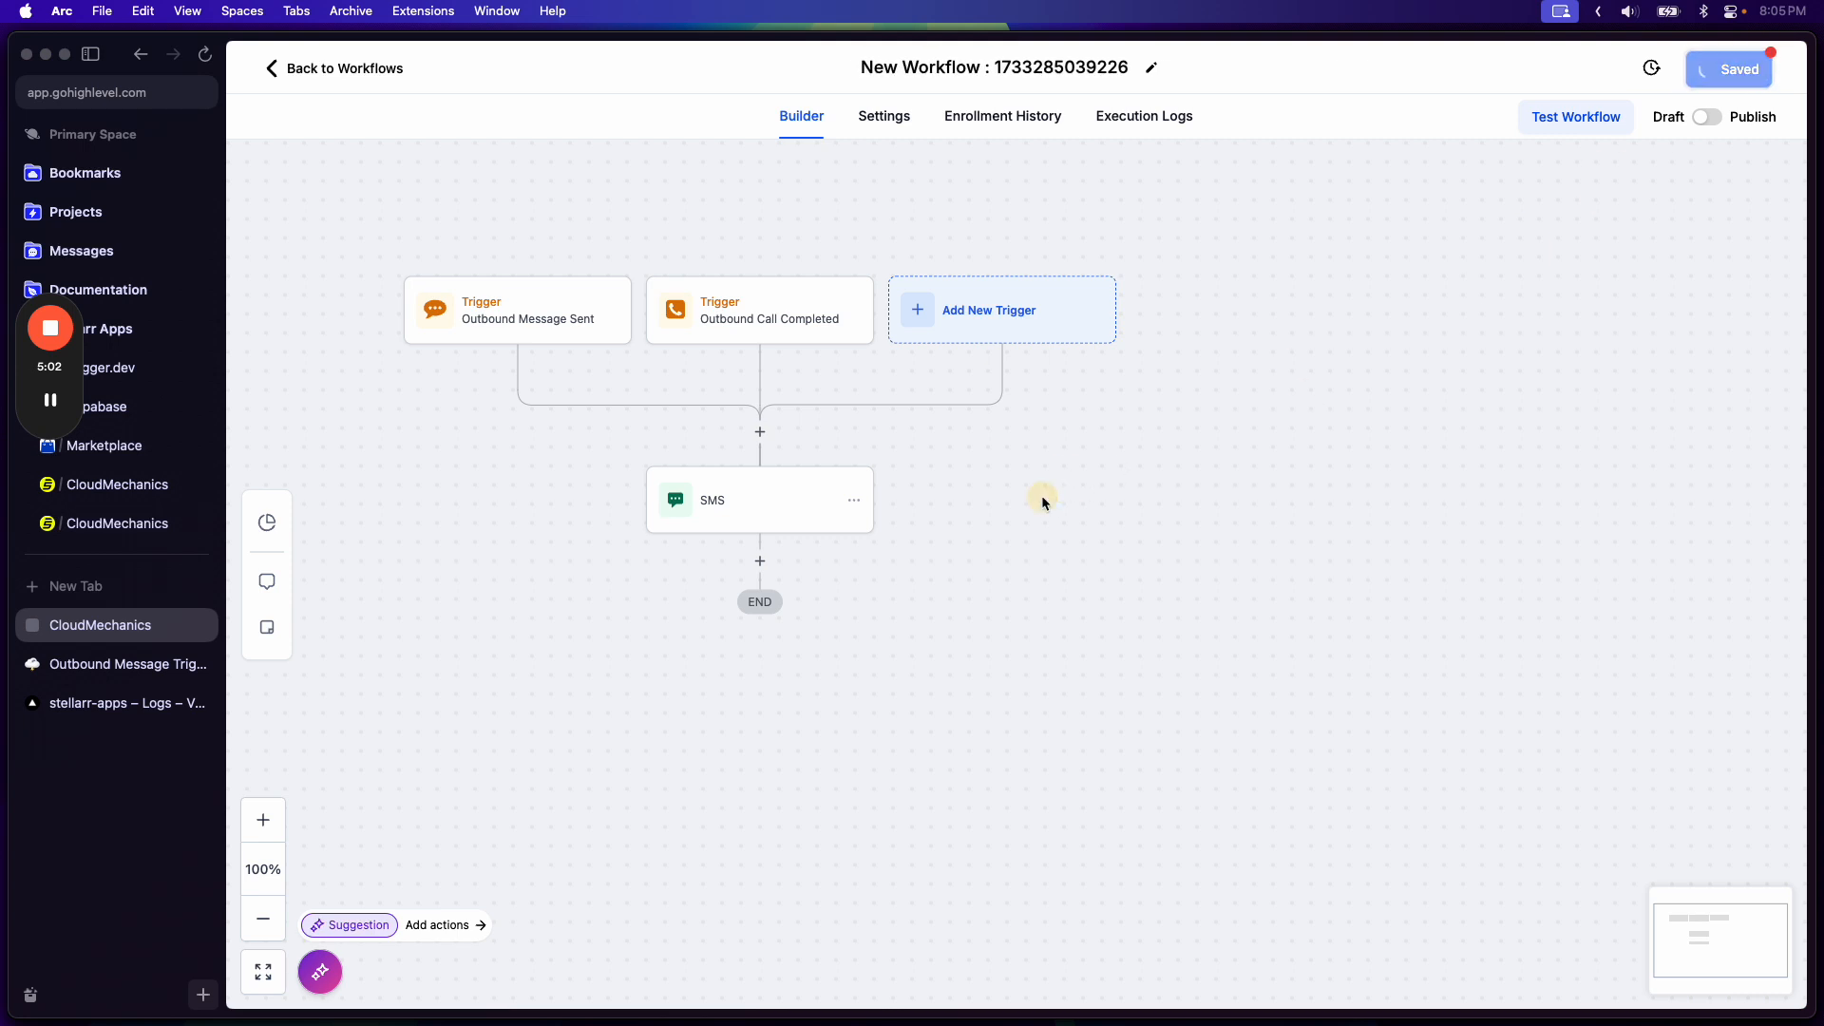
- Try adding the Outbound Call Completed trigger's Recording URL custom value below the Channel line in the SMS text, and undo it
click(827, 485)
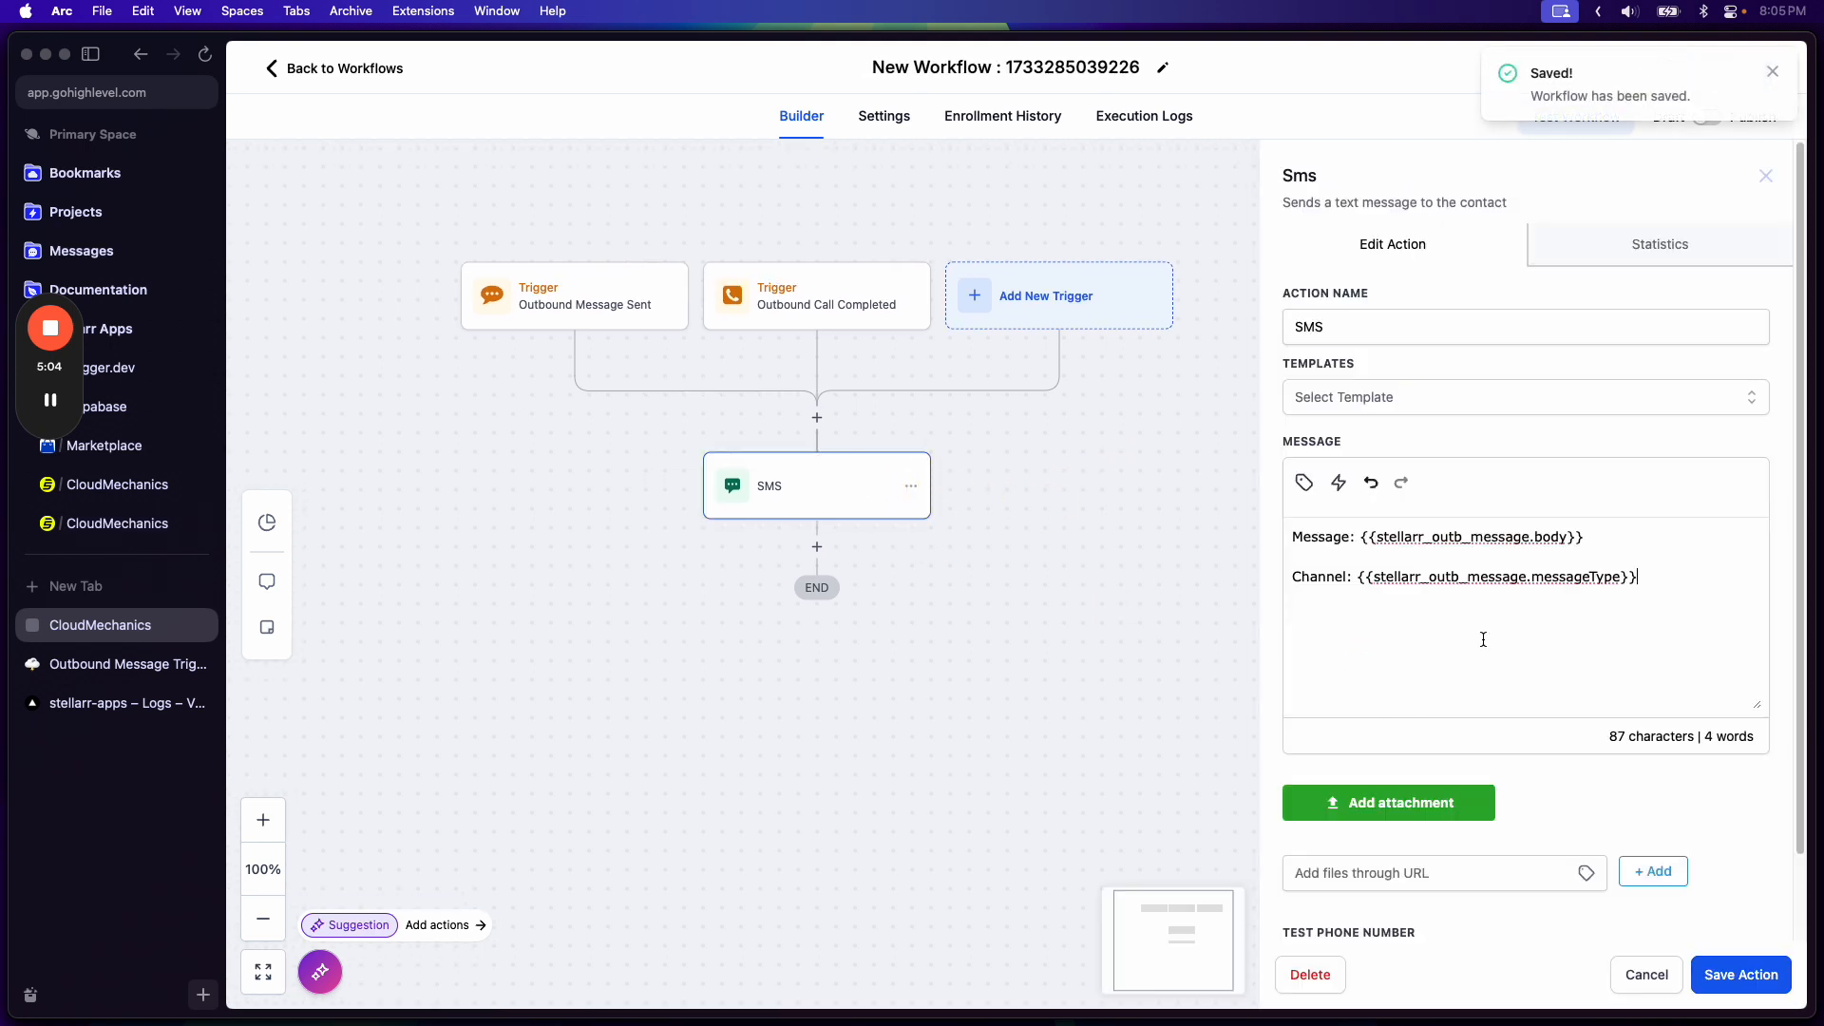
click(1305, 483)
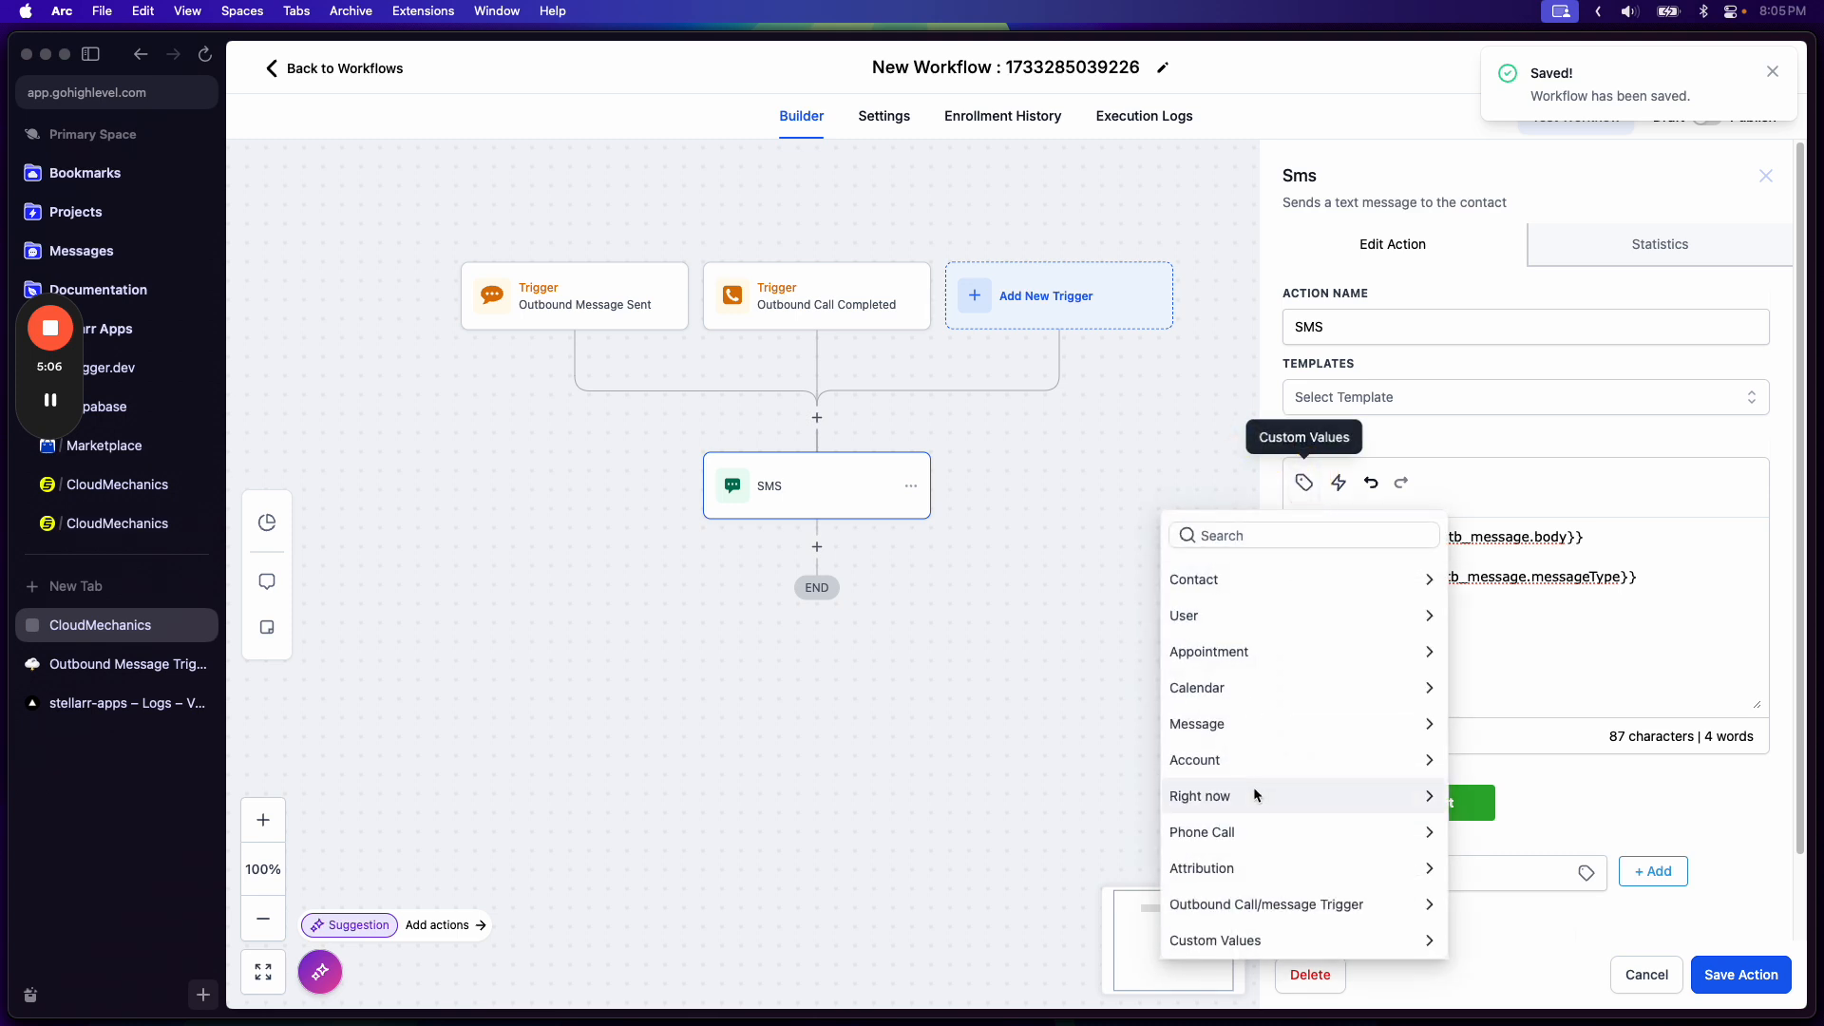
click(1235, 898)
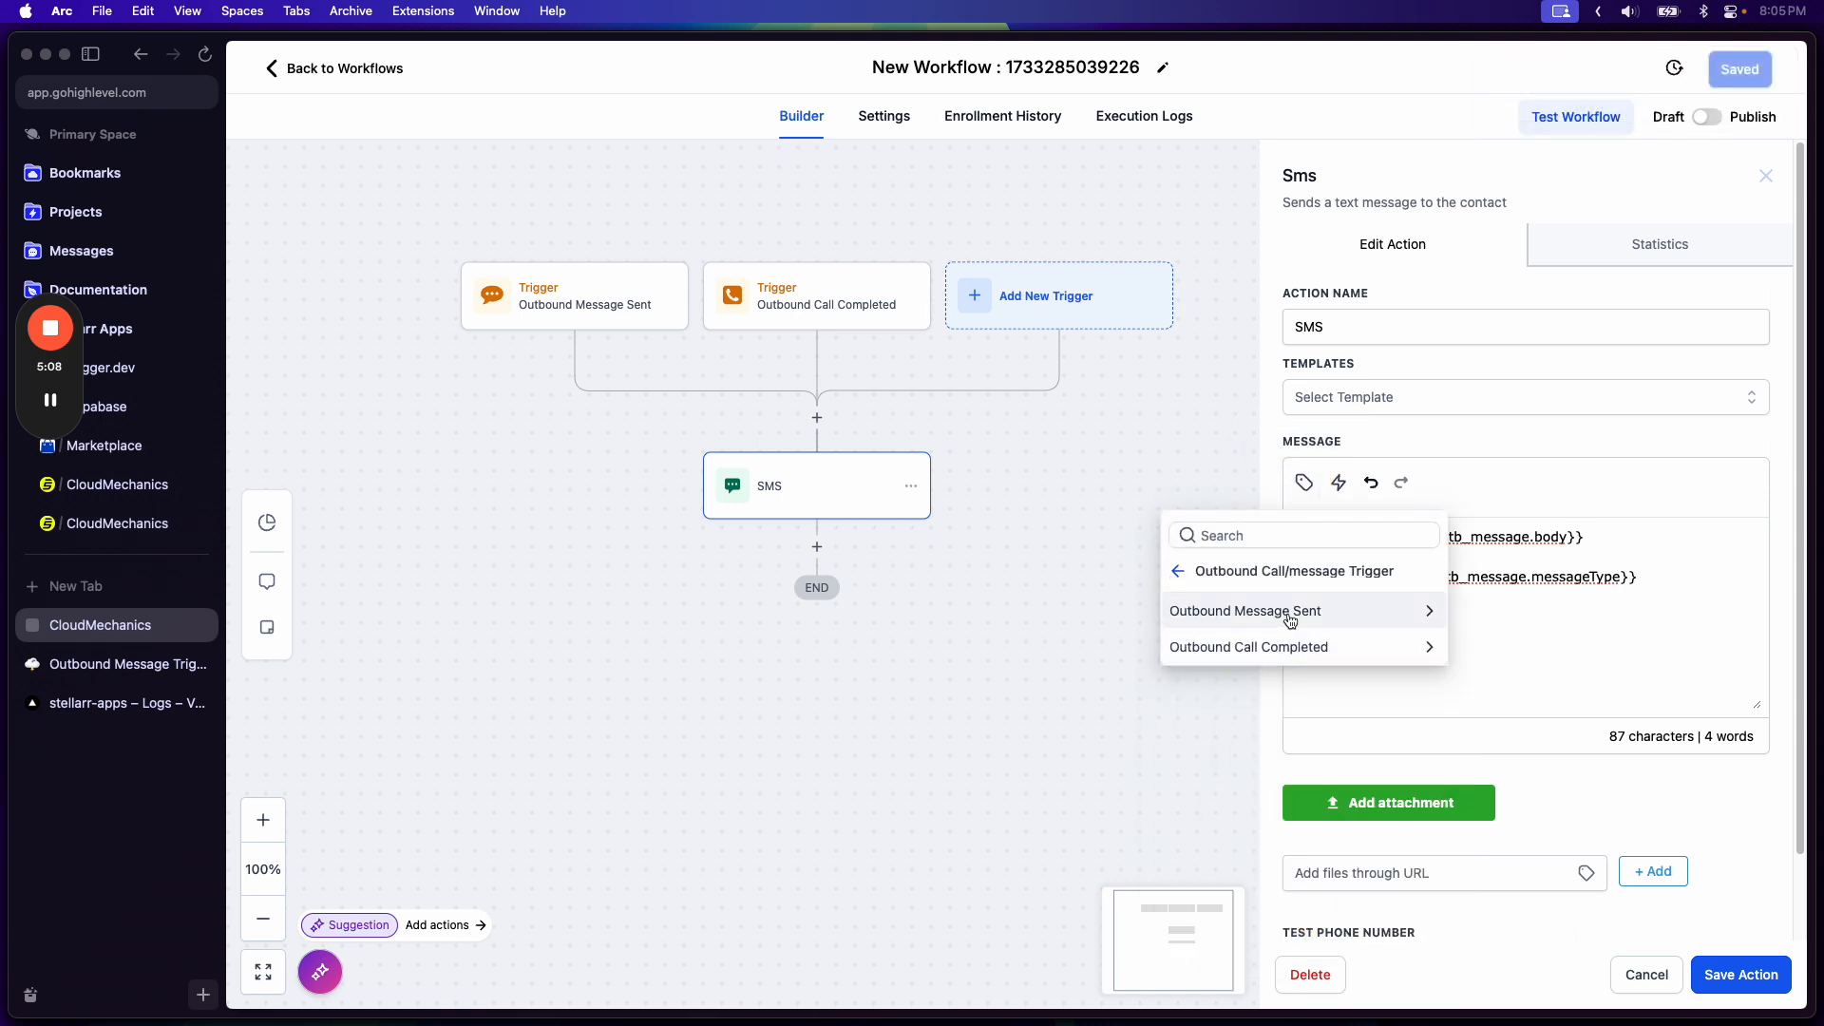
click(1264, 646)
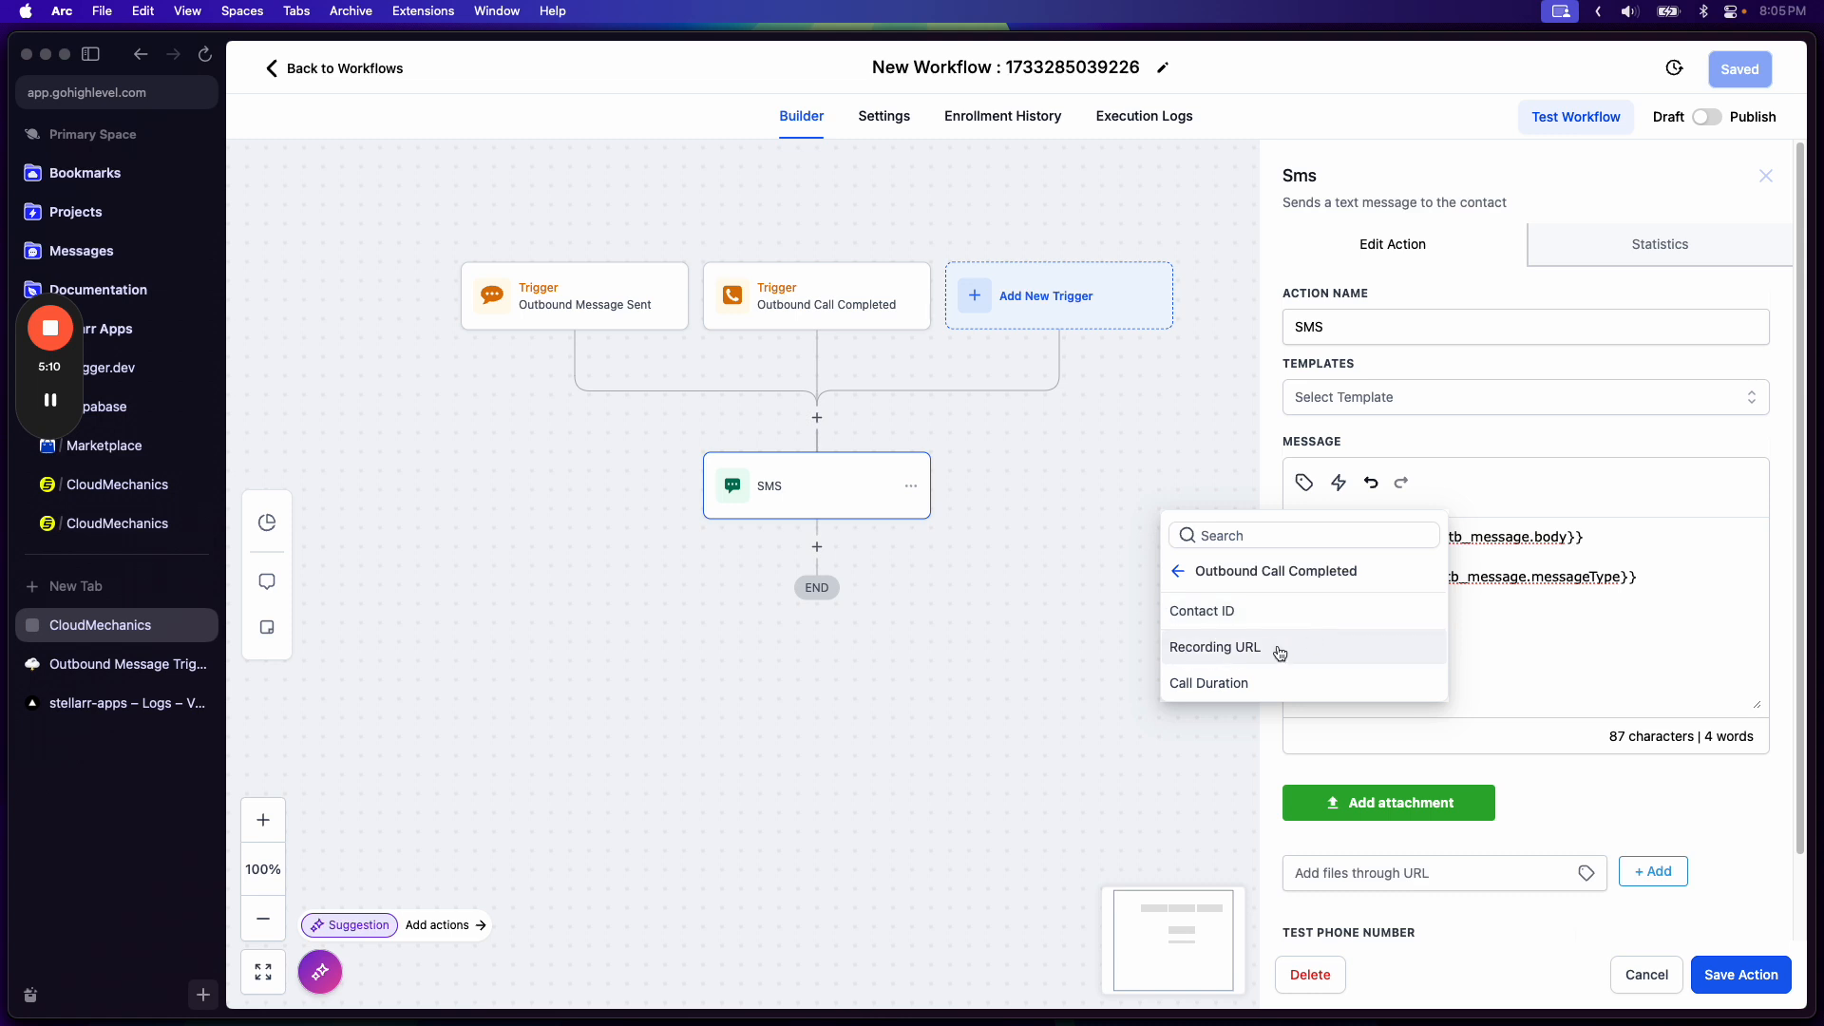
click(1235, 658)
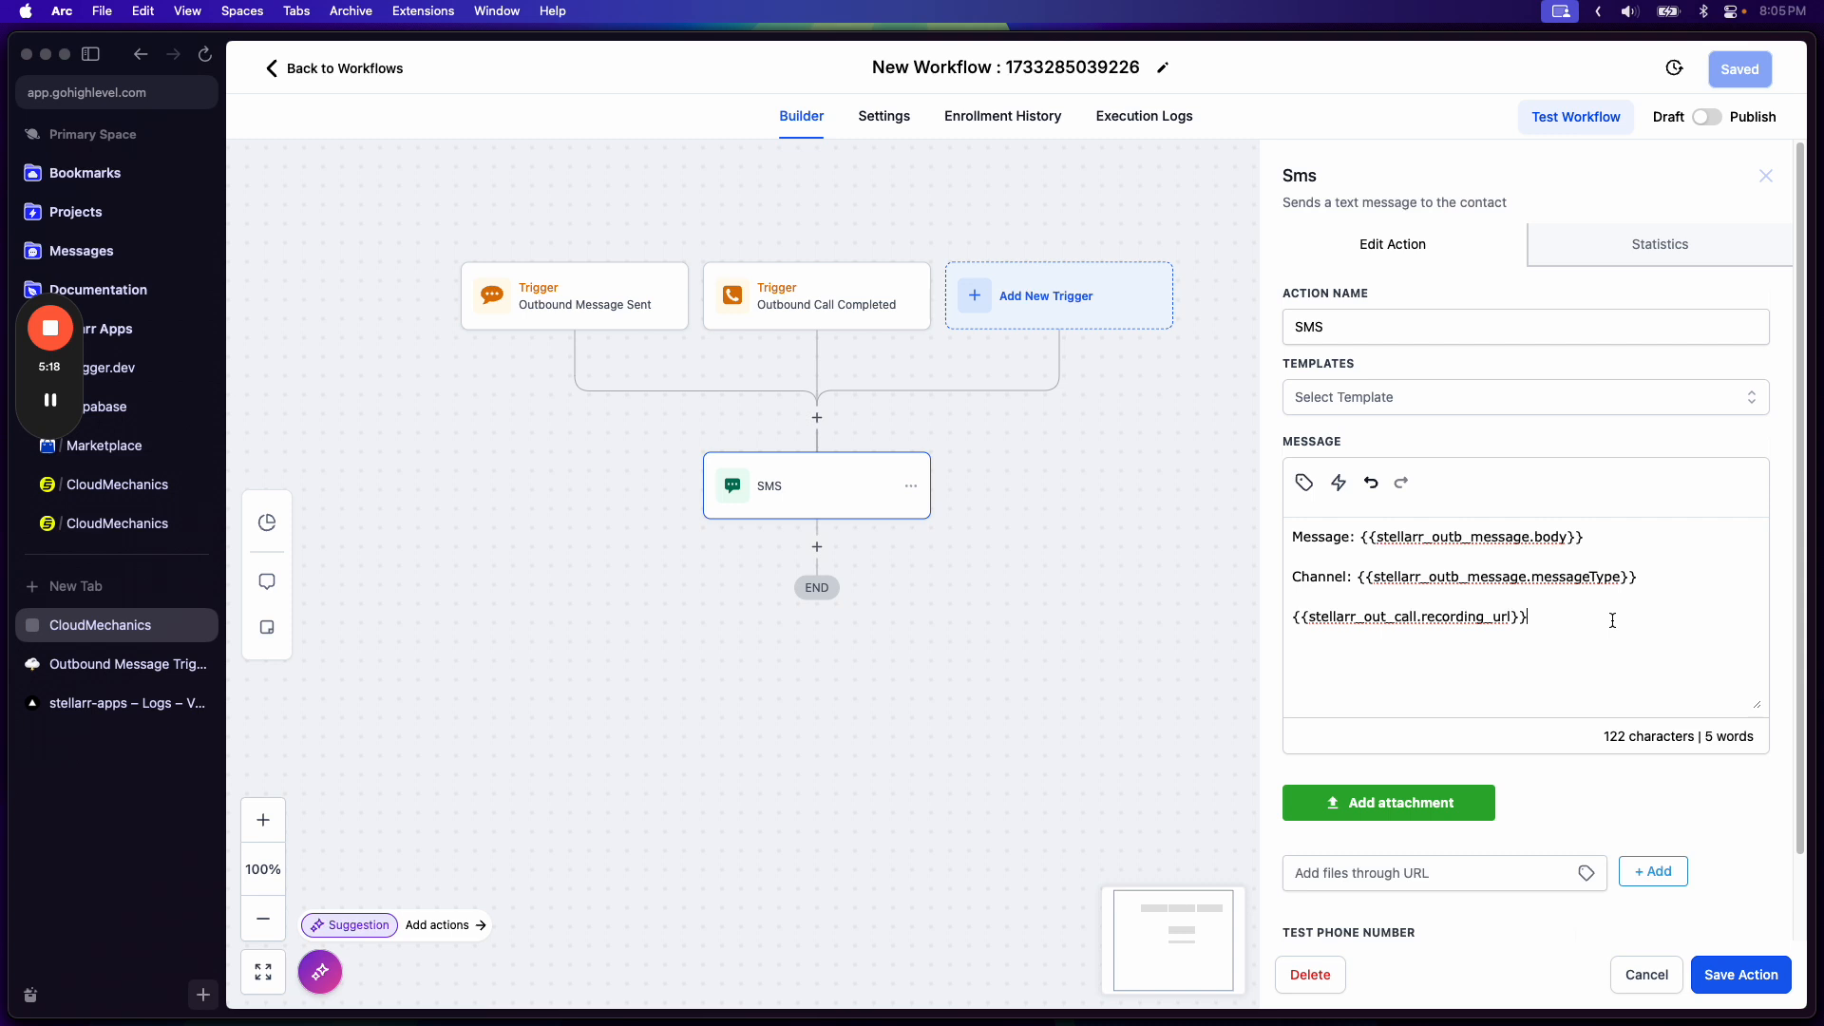
key(super+z)
- Try adding the trigger's Call Duration custom value followed by "// seconds" in the SMS text, and remove that line
click(1304, 482)
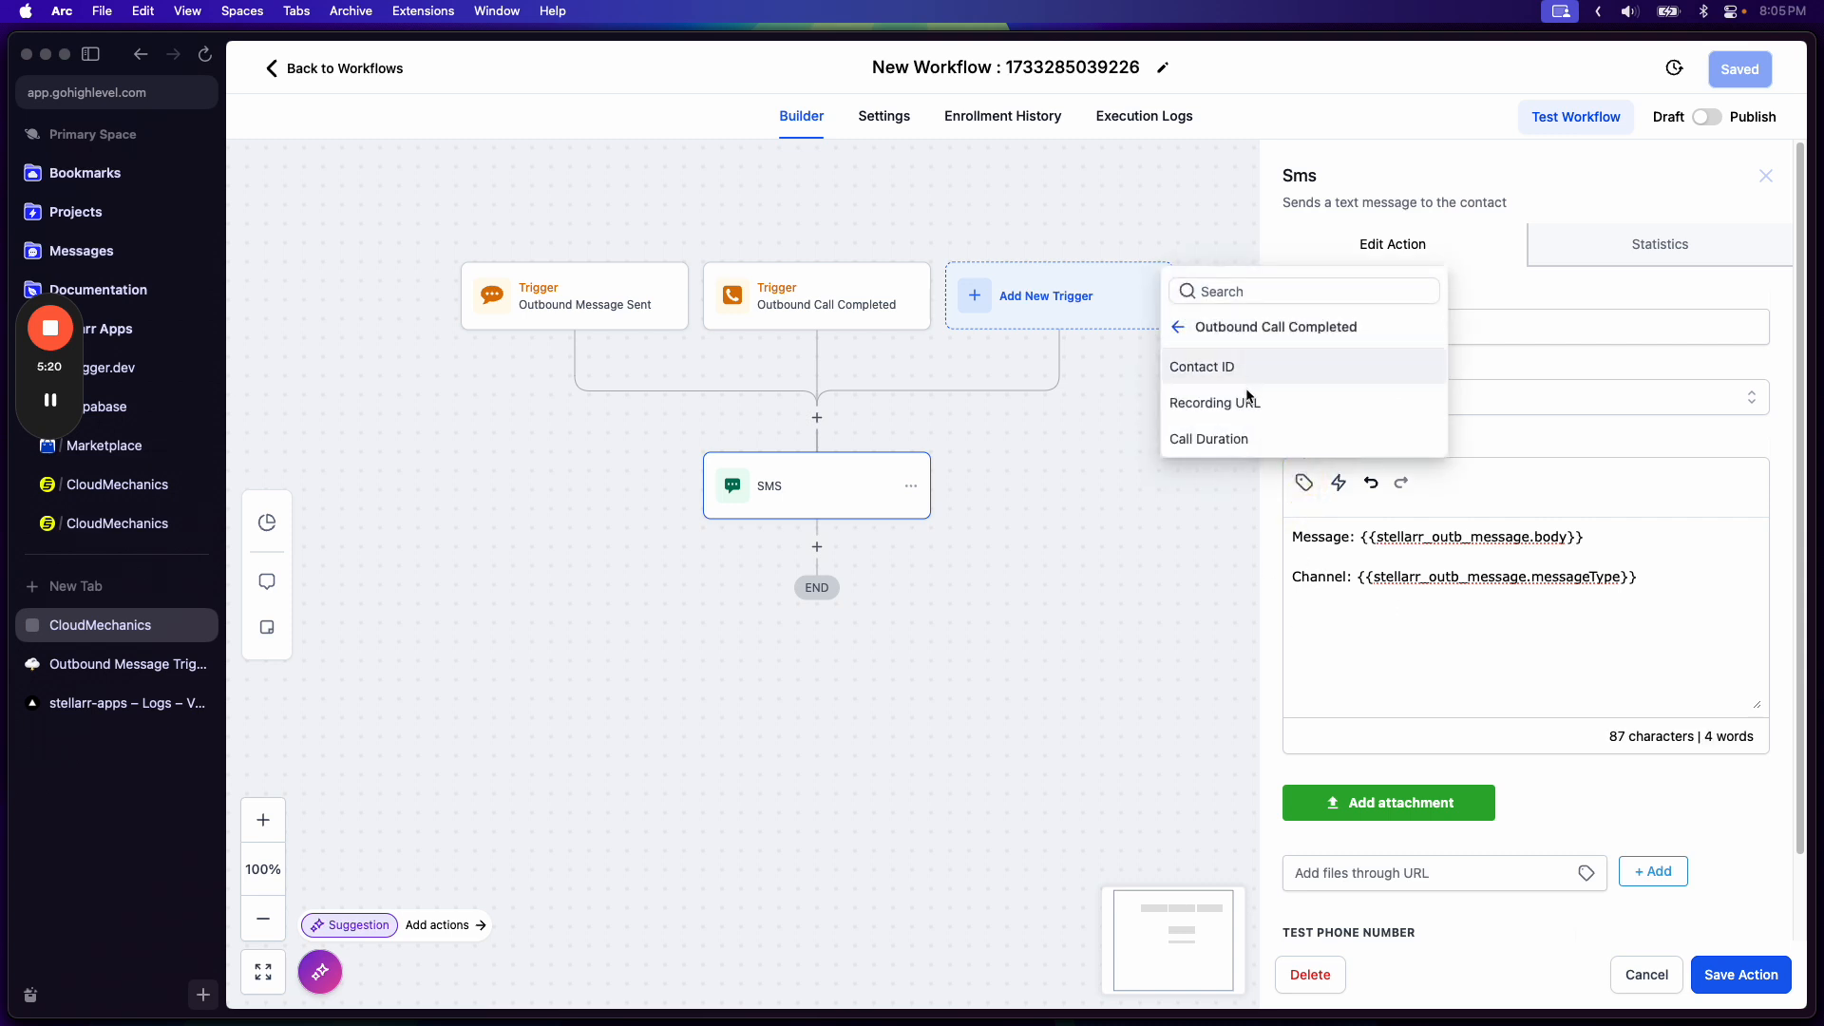
click(1221, 439)
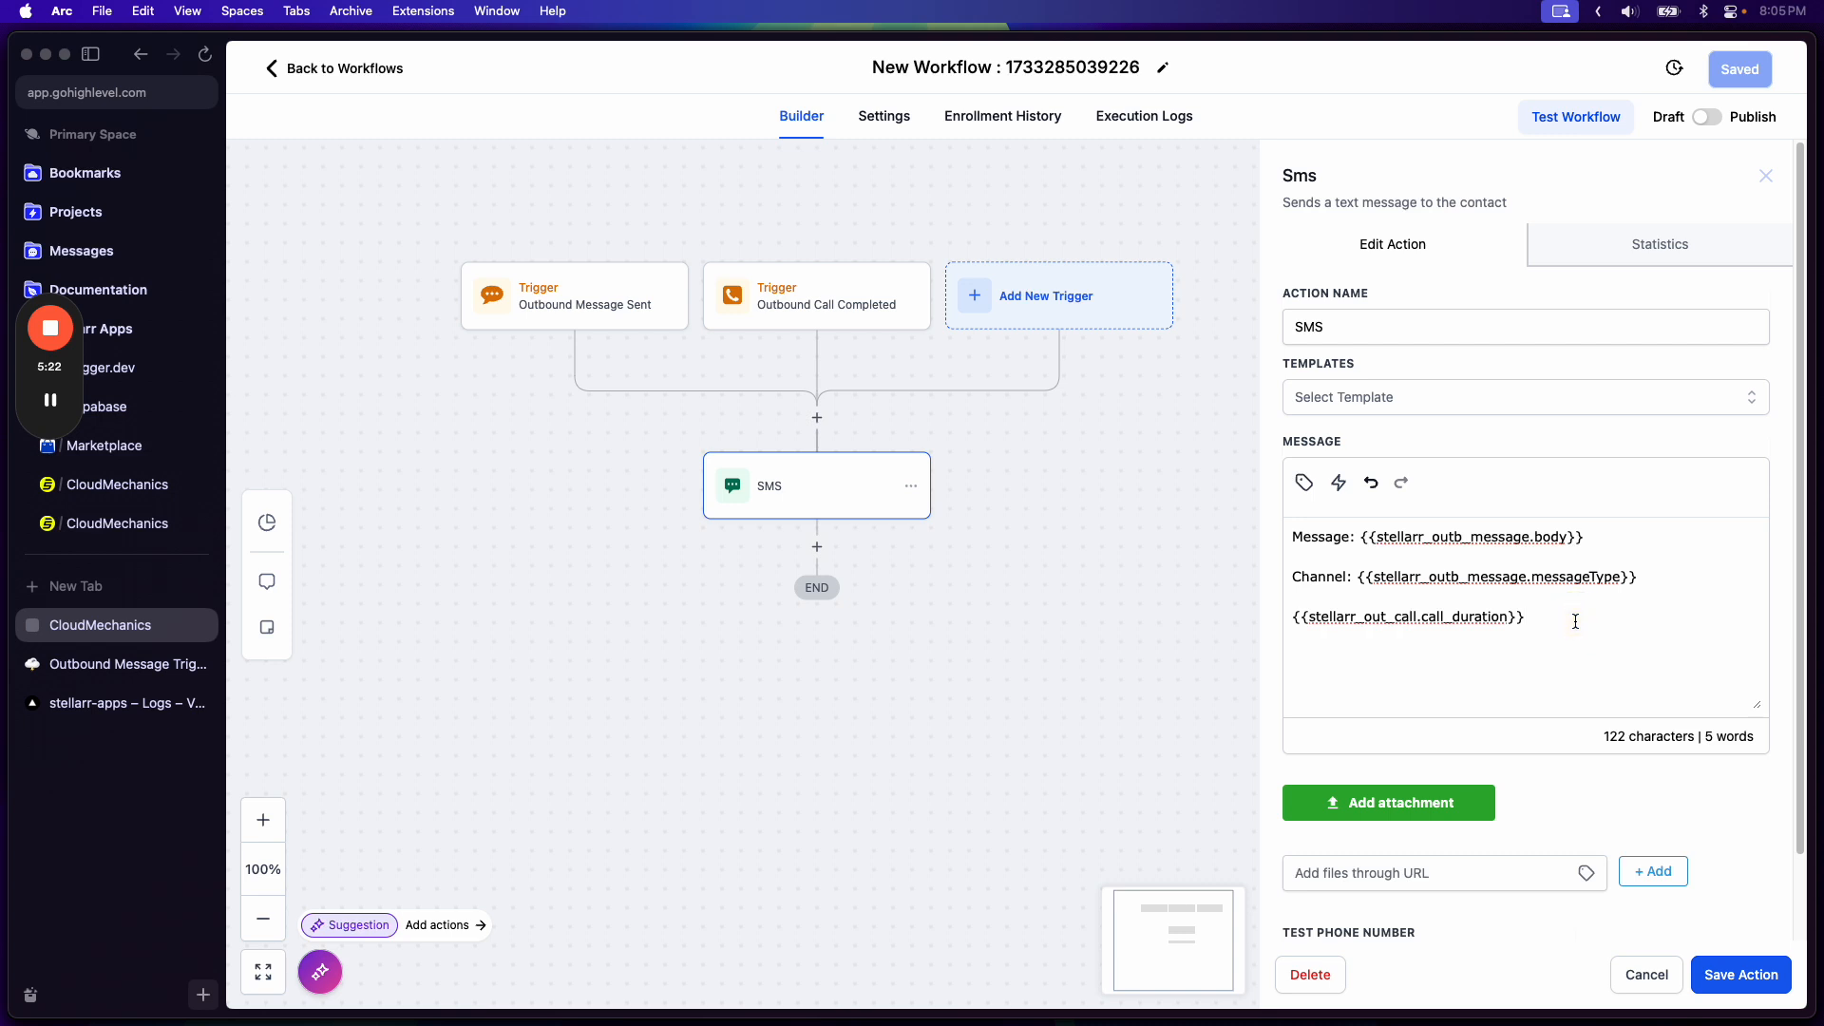
text(// seconds)
double_click(1573, 616)
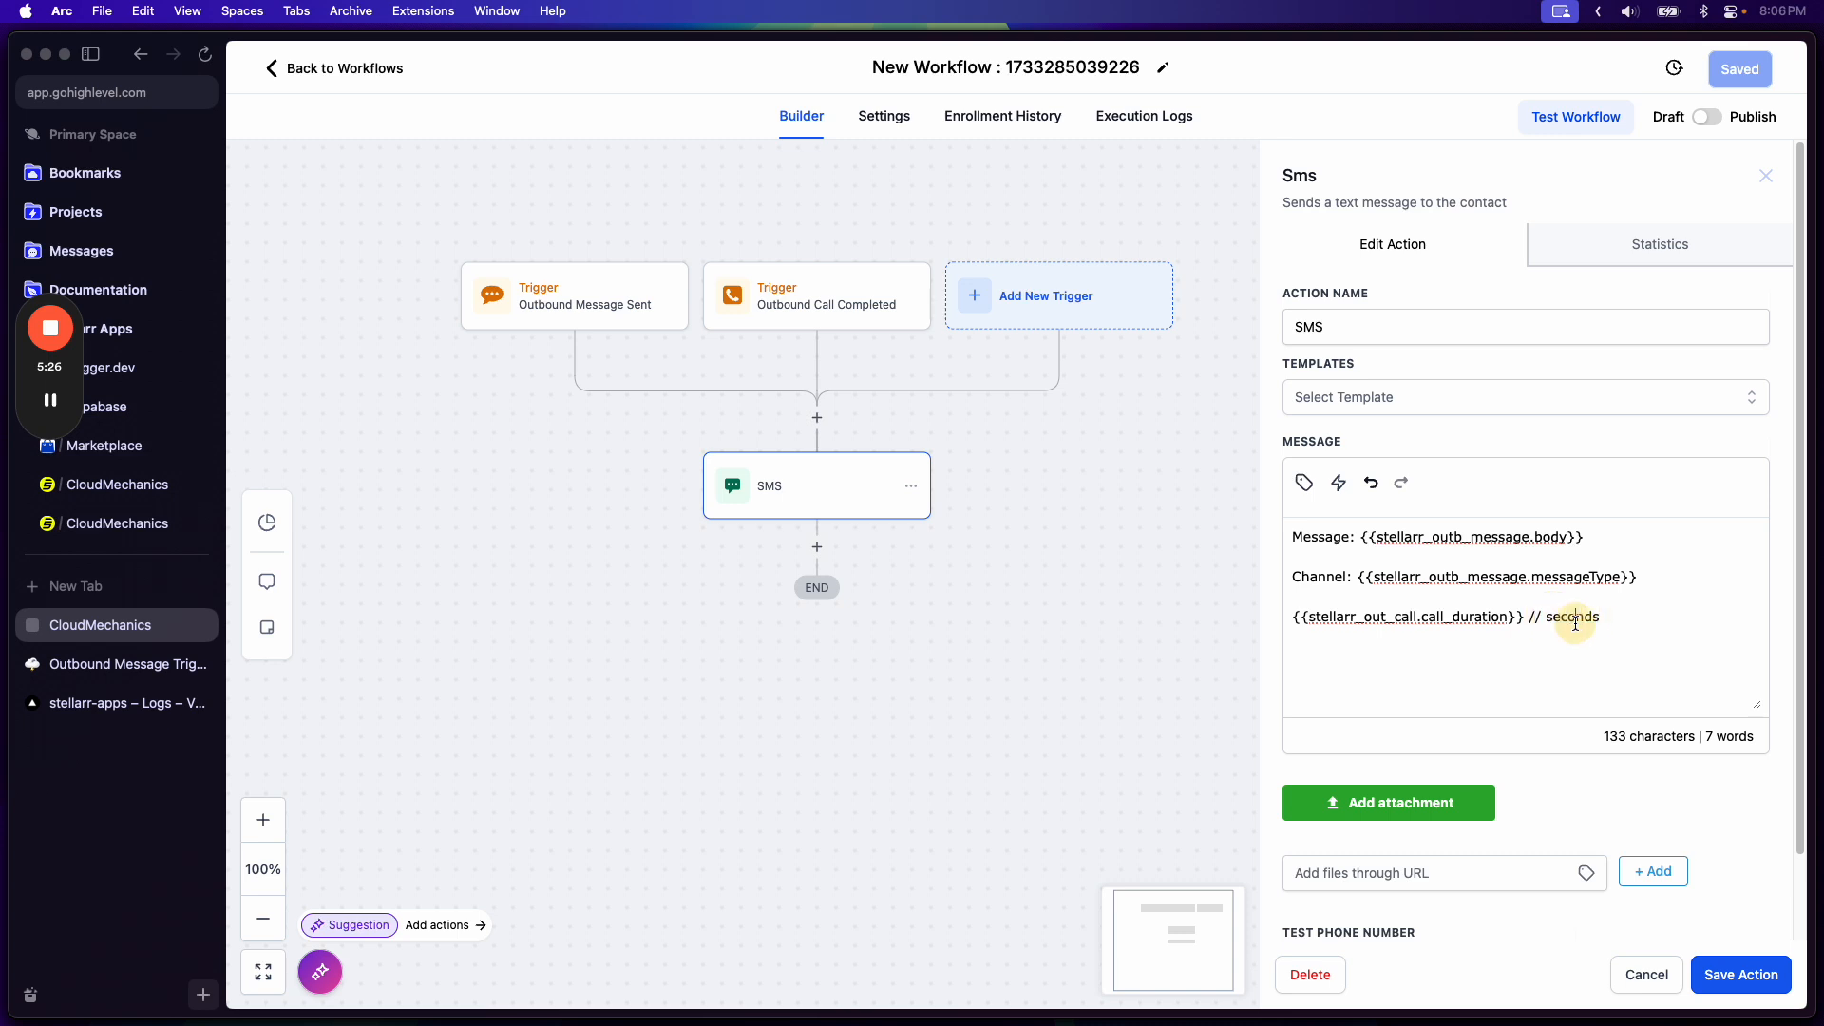
click(1612, 637)
key(super+BackSpace)
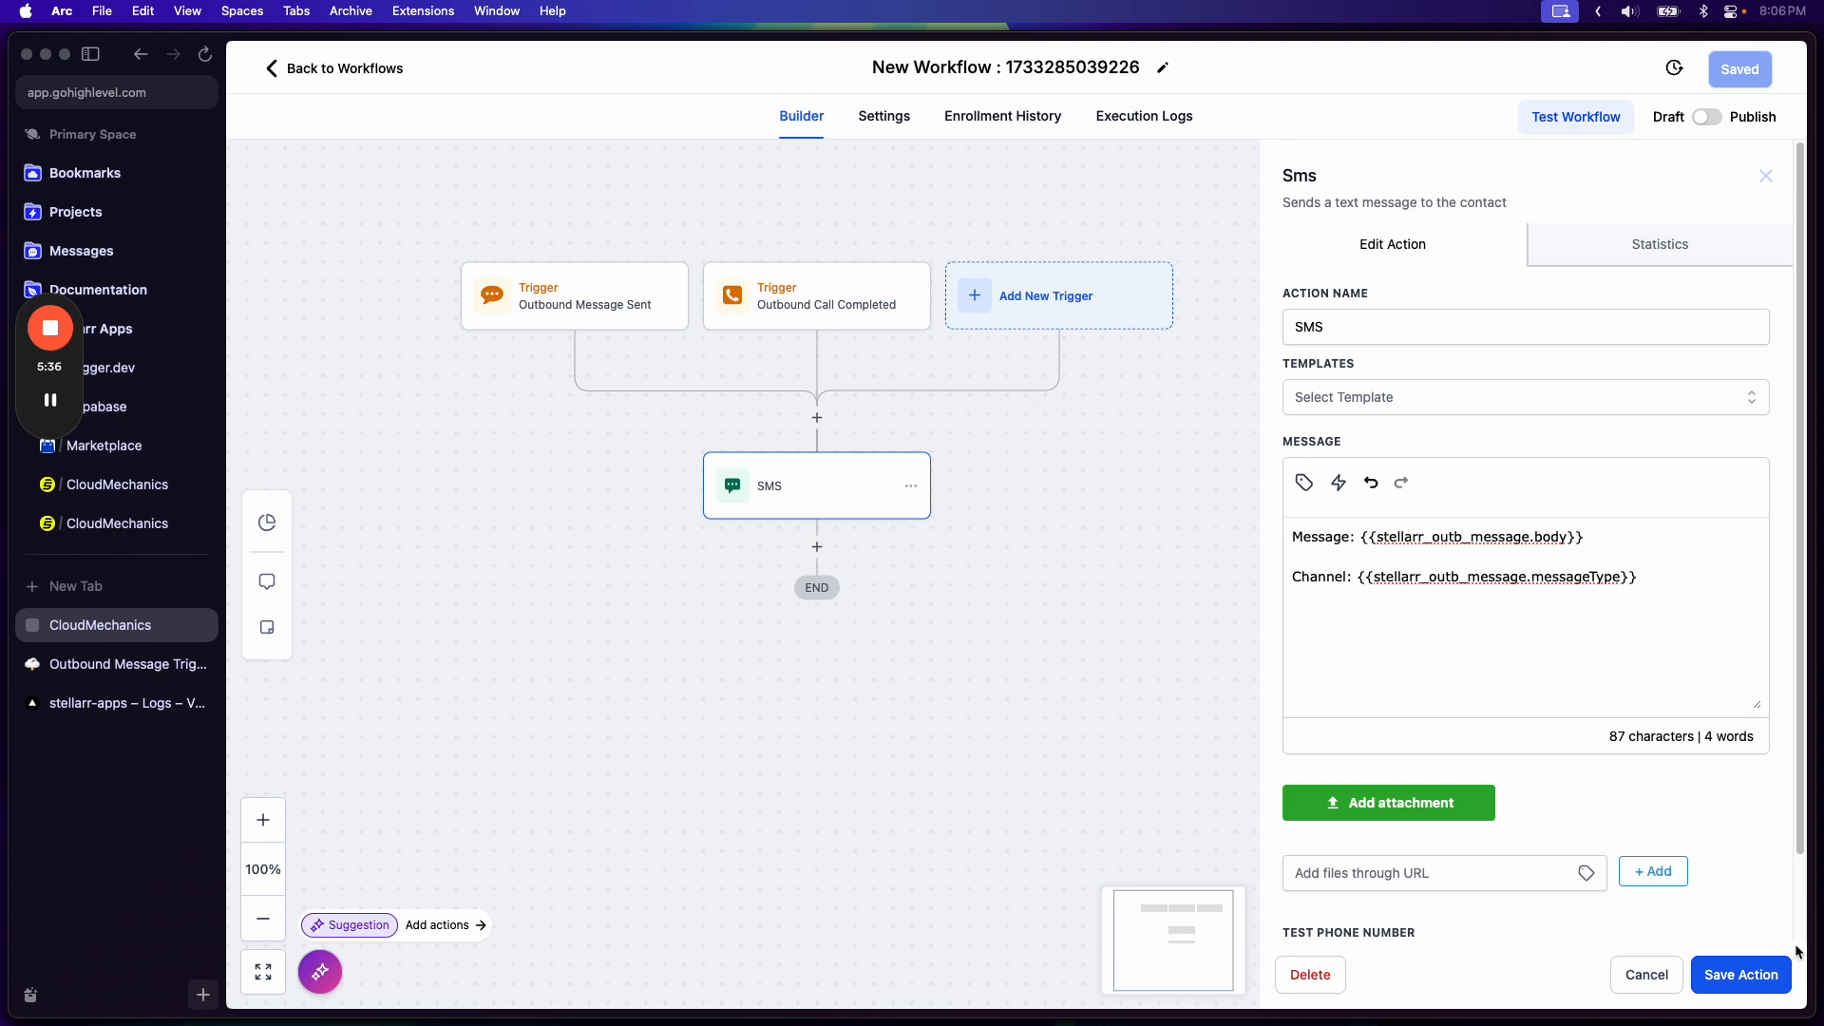
- Save the SMS action, switch the workflow from Draft to Publish, and save it
click(1742, 976)
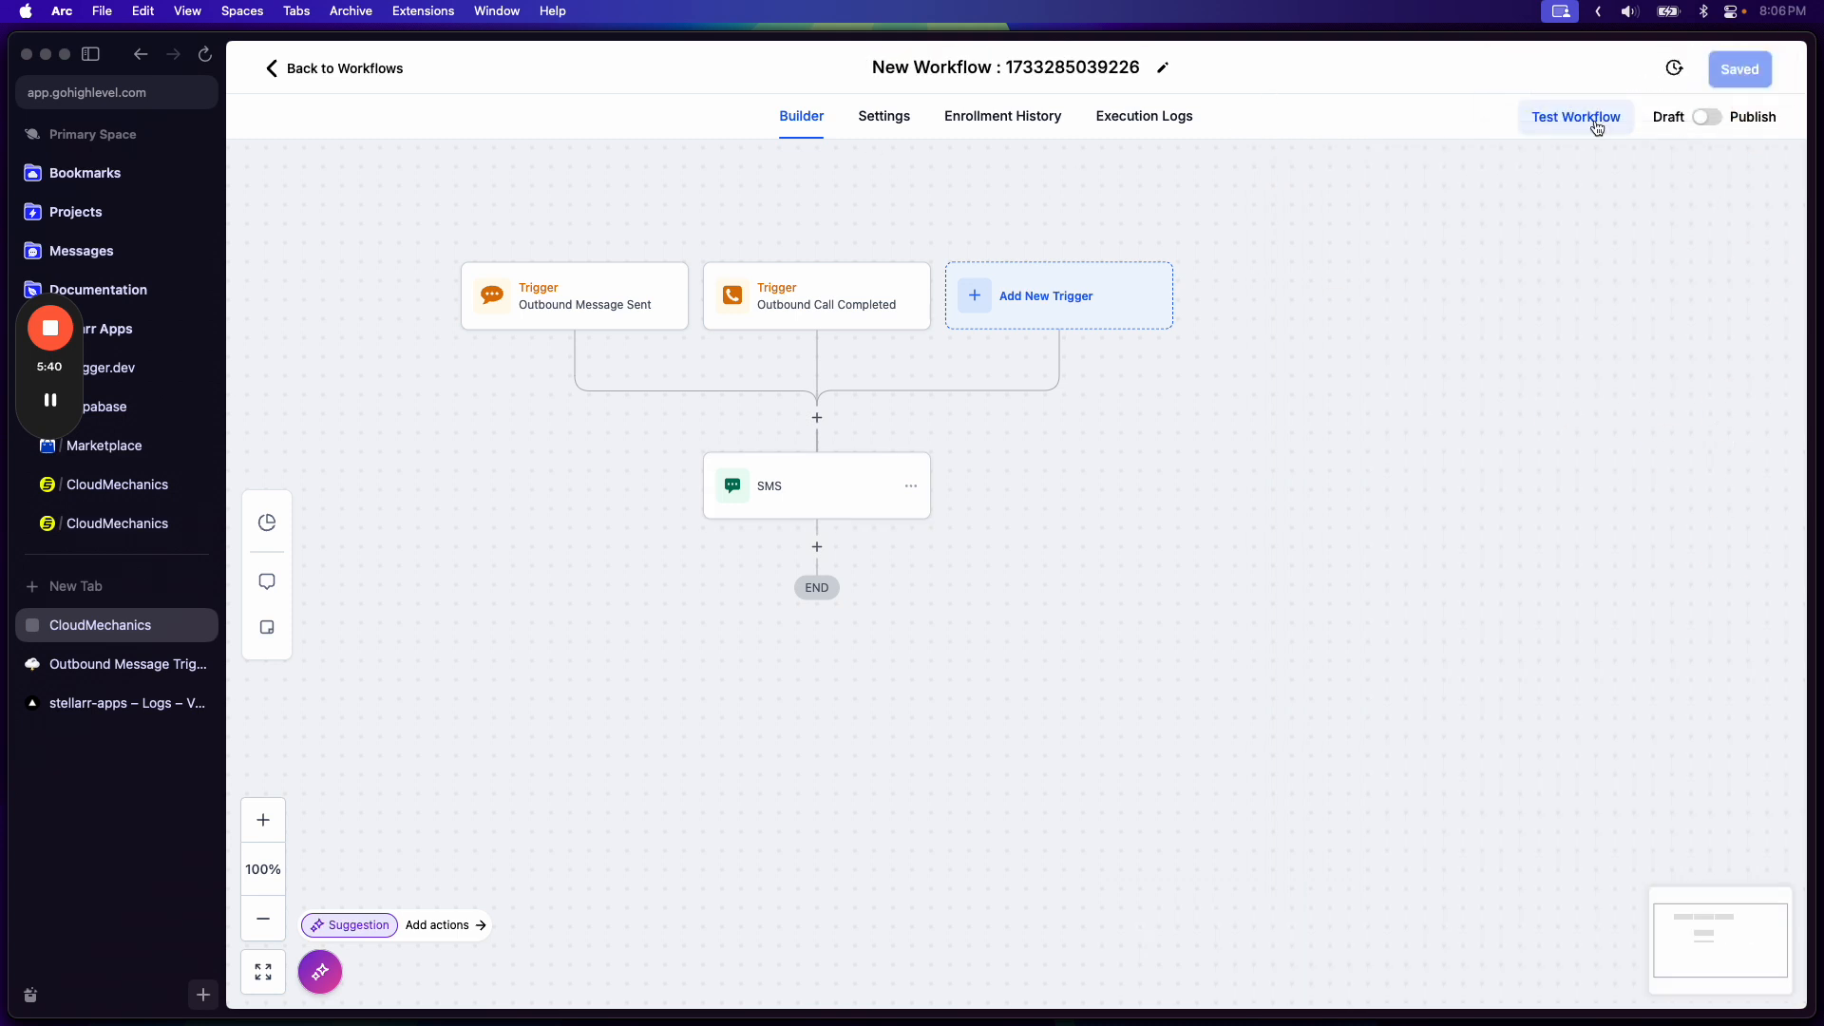
click(1716, 128)
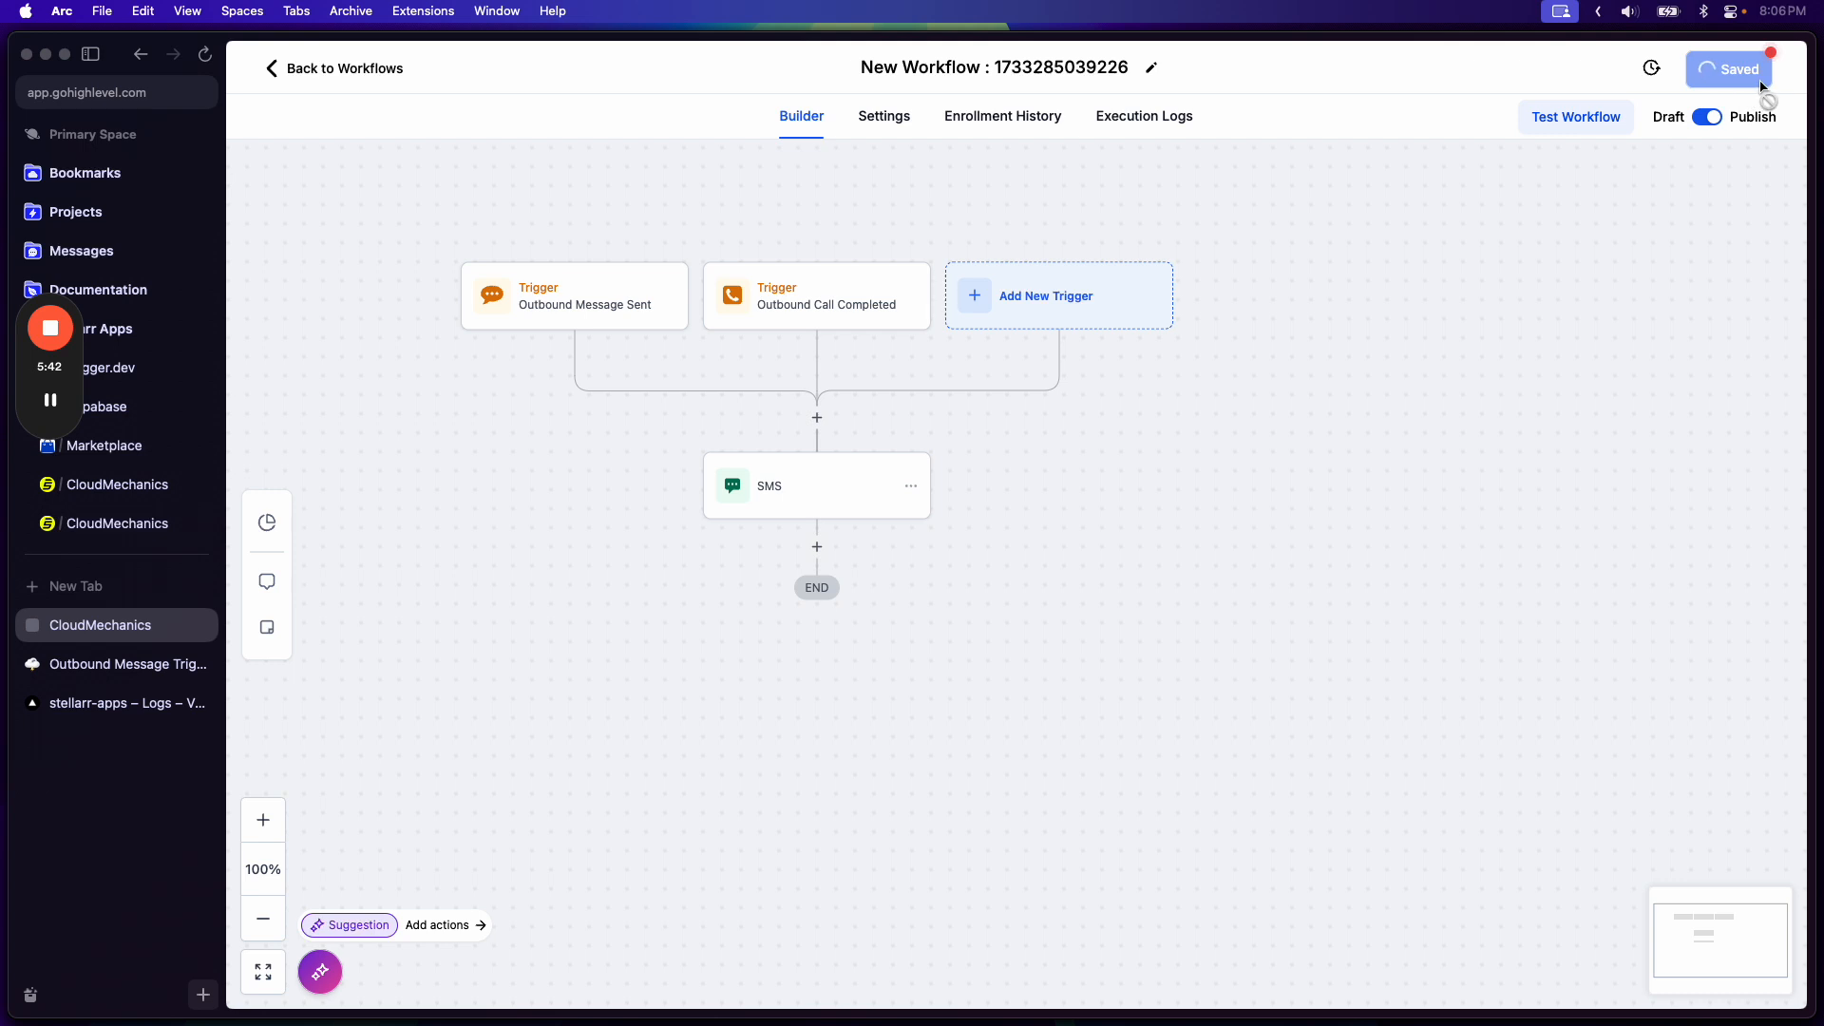
click(1771, 73)
- Leave the workflow and open the SMS composer of the most recent conversation in the sub-account's Conversations
click(314, 70)
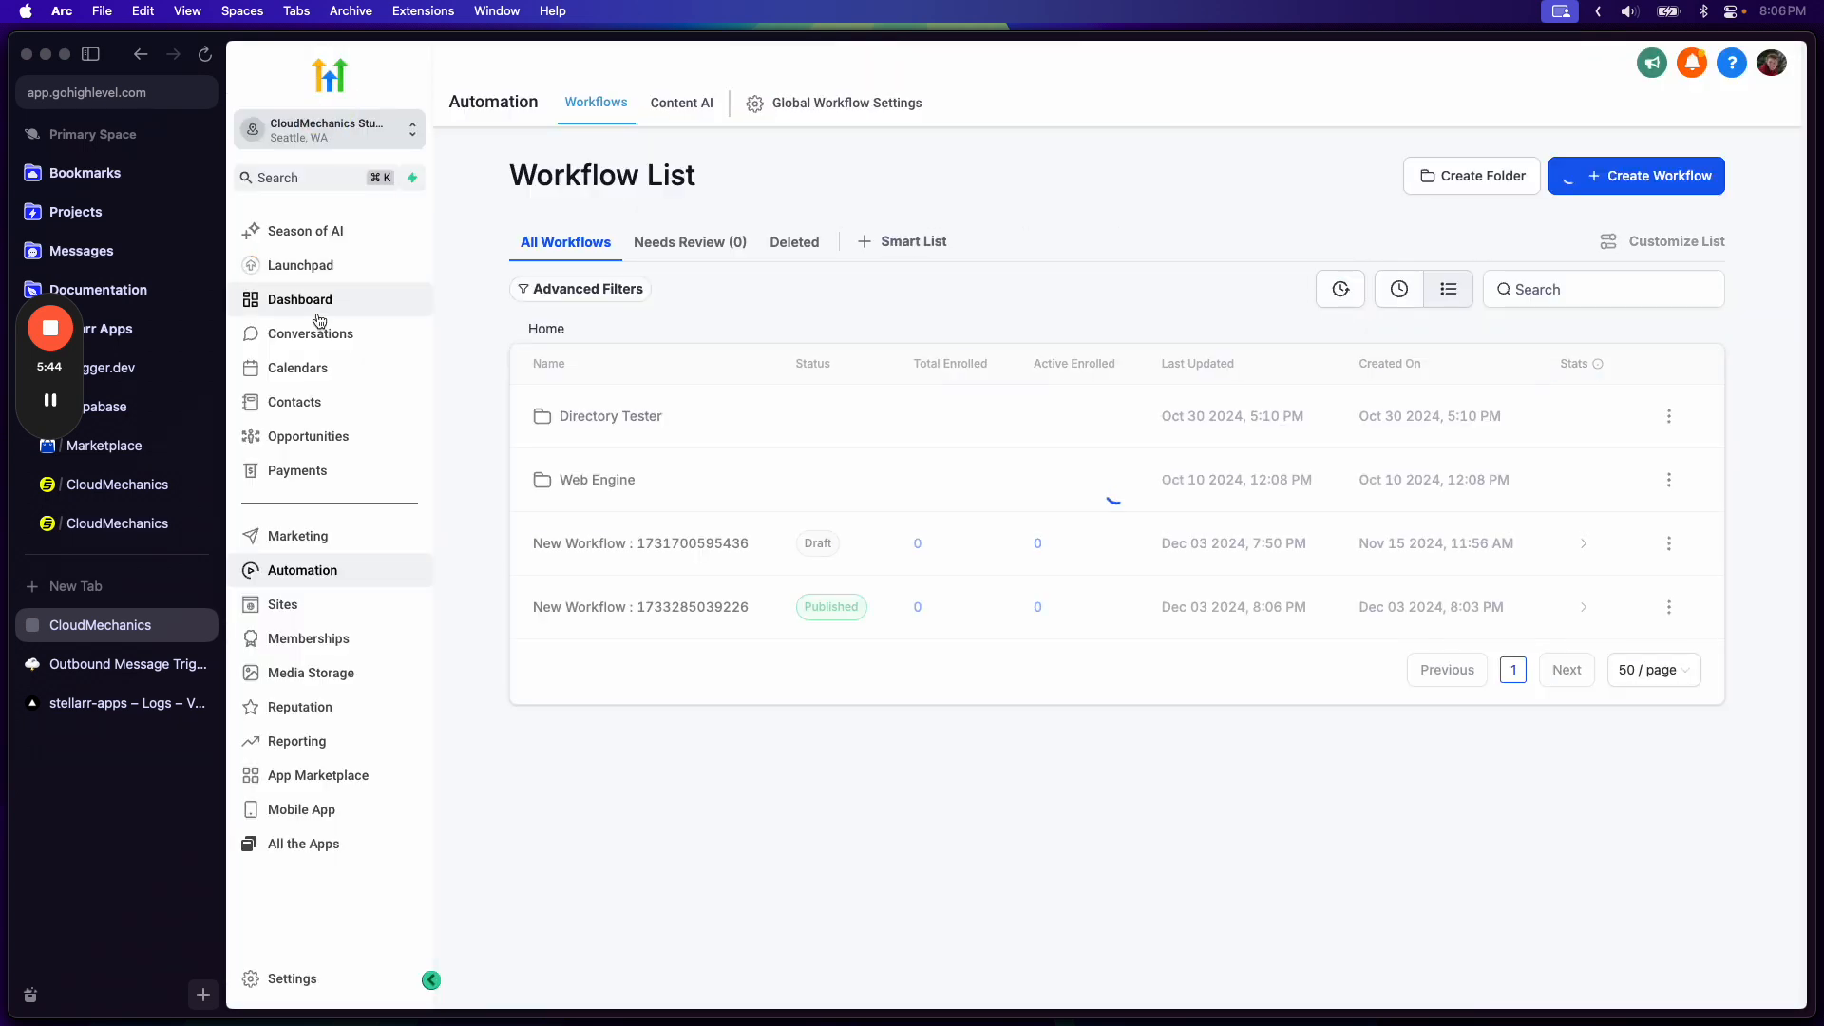
click(361, 352)
click(565, 146)
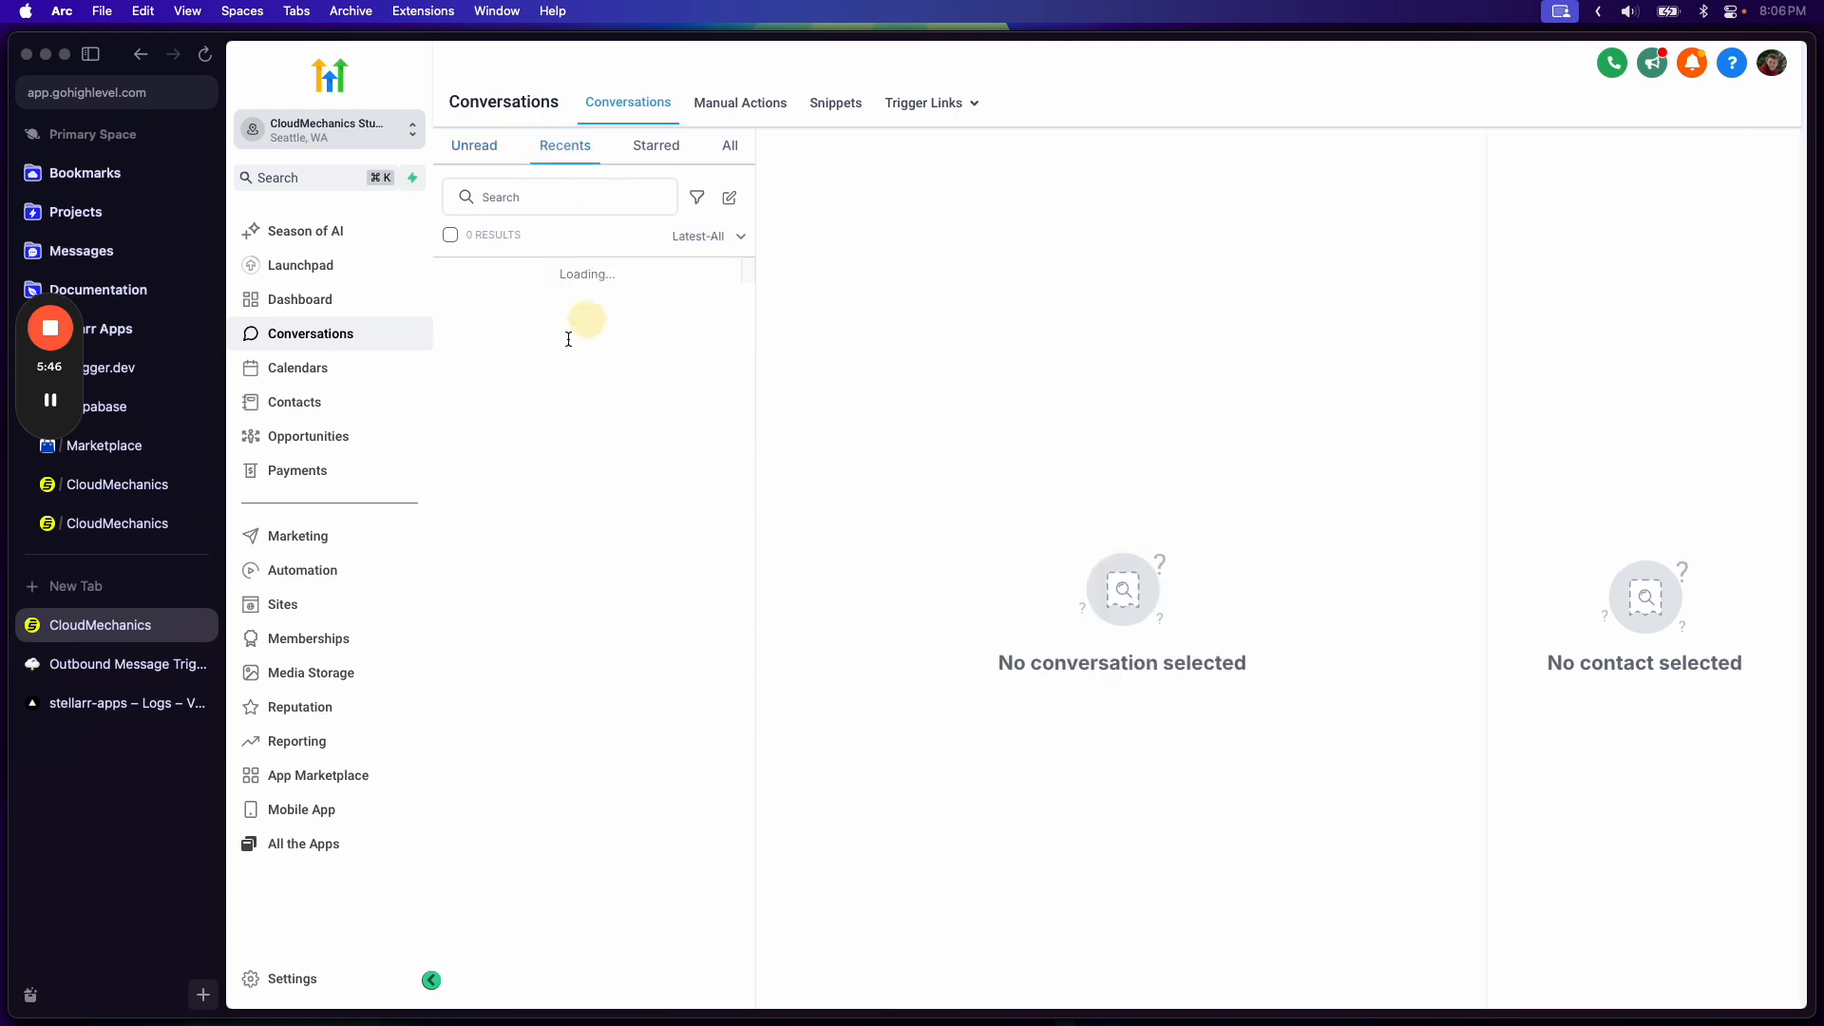
click(573, 321)
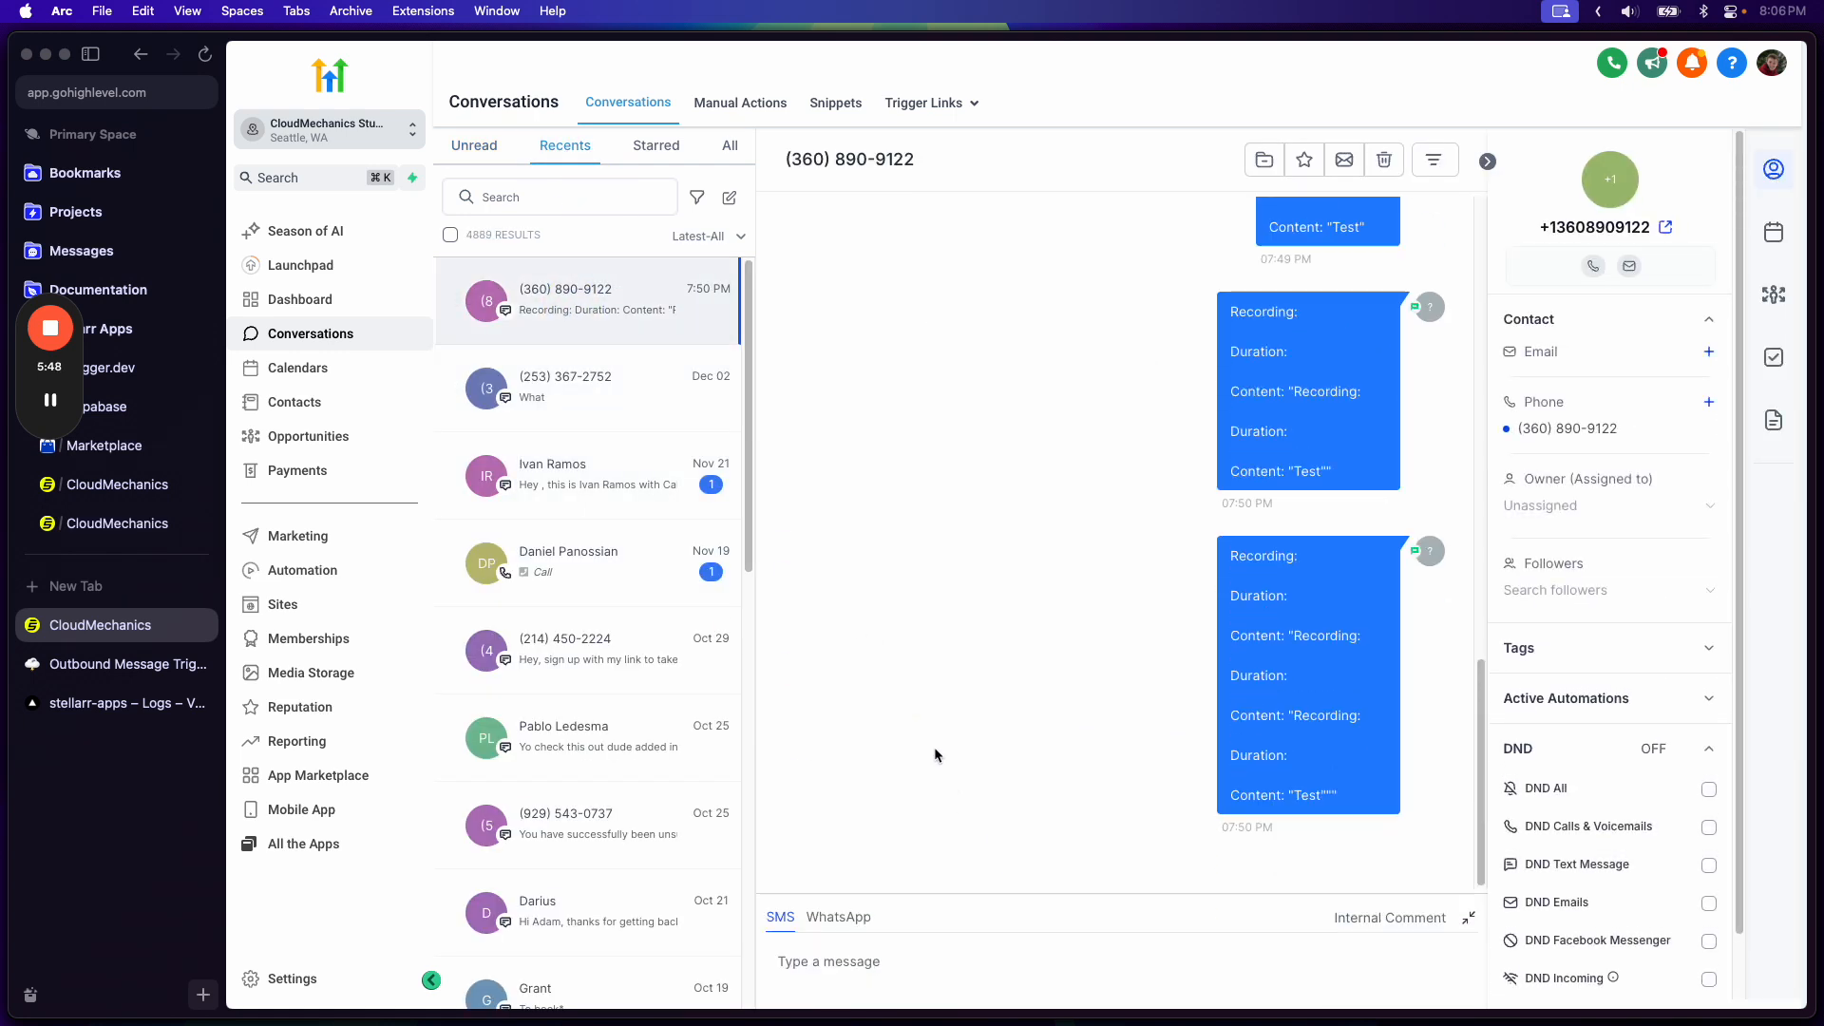
click(907, 870)
- Examine the chain of automated messages that followed the earlier "Test" SMS in this conversation
scroll(1228, 534, up, 5)
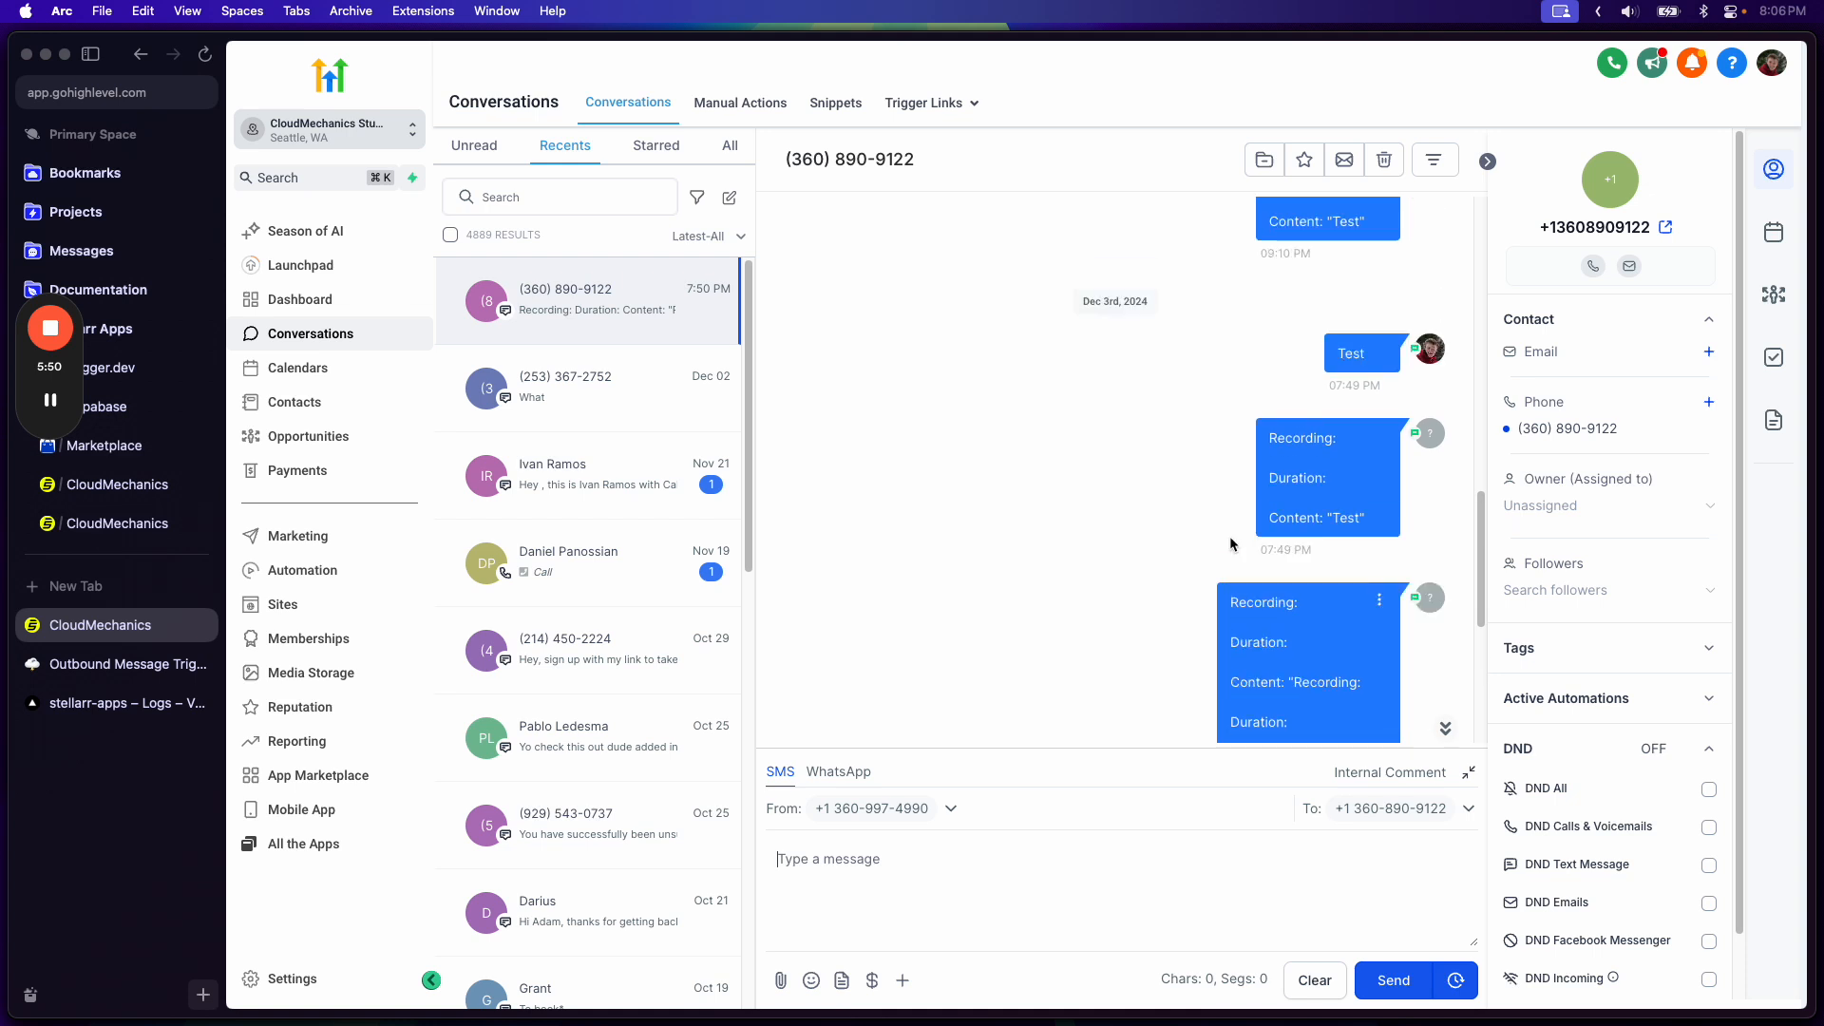
scroll(1238, 561, down, 3)
scroll(1242, 577, up, 2)
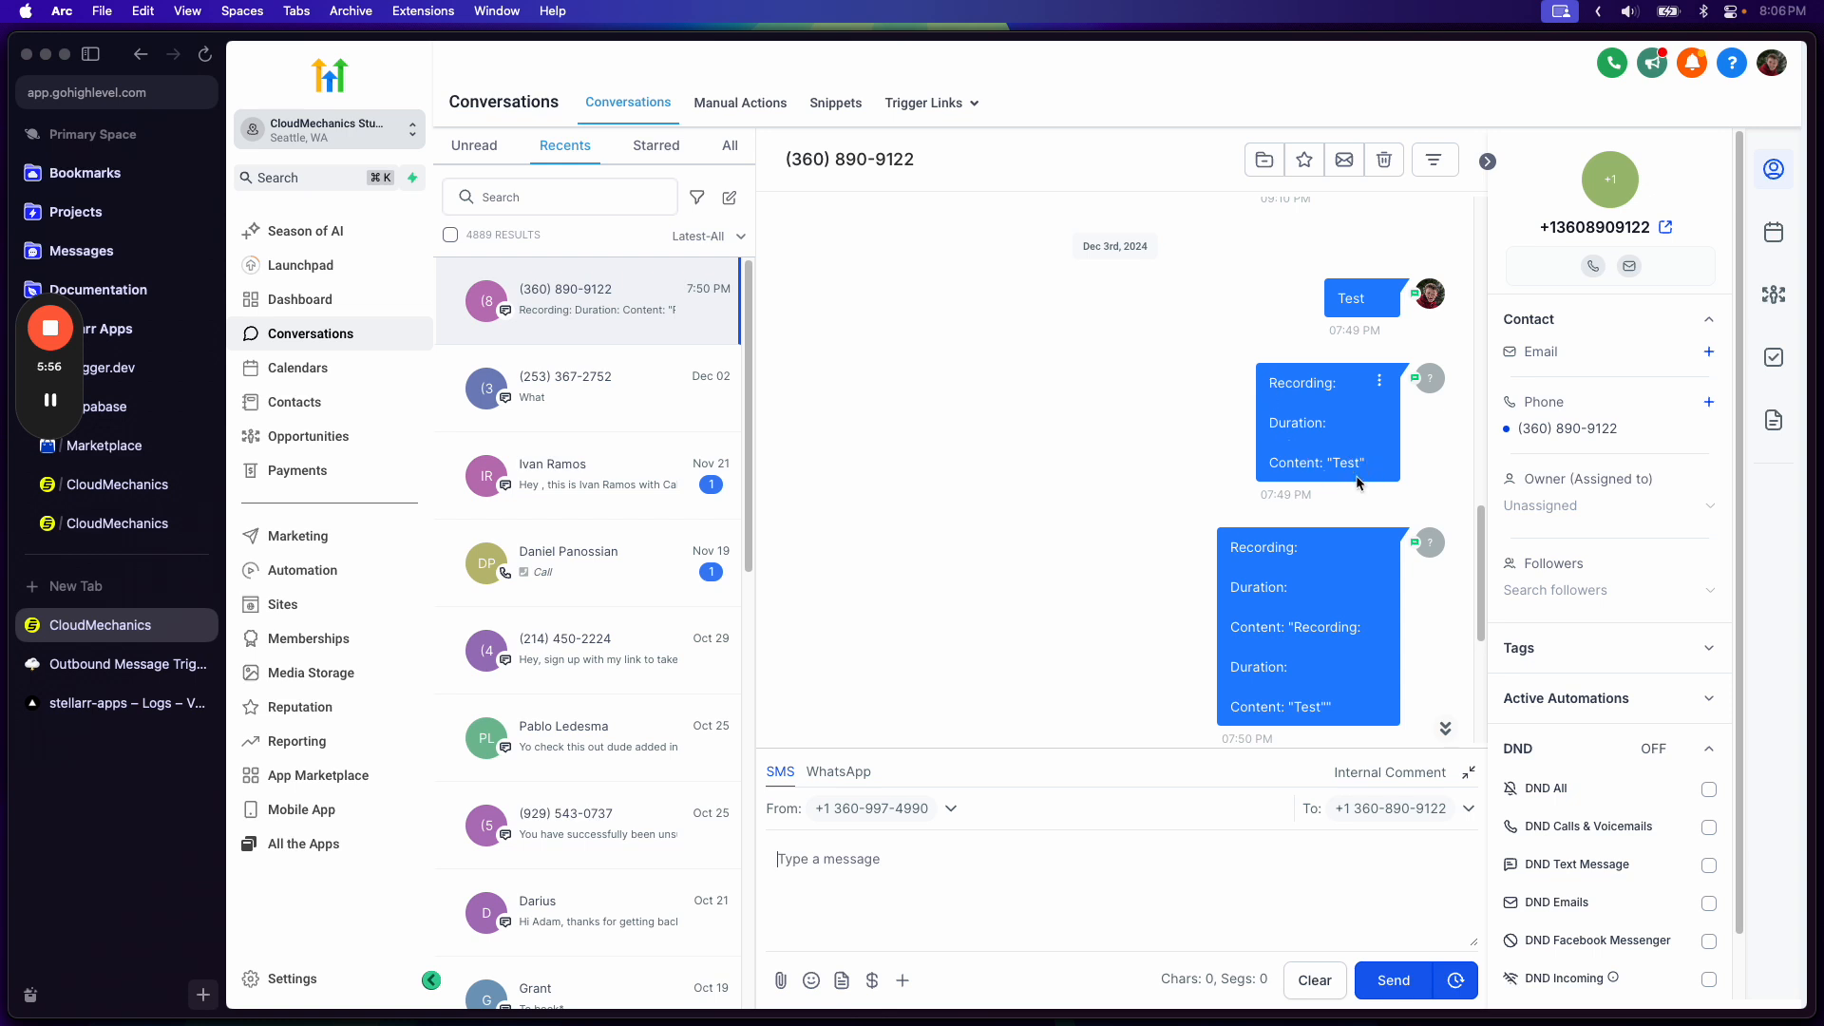
scroll(1330, 485, down, 2)
scroll(1282, 532, down, 2)
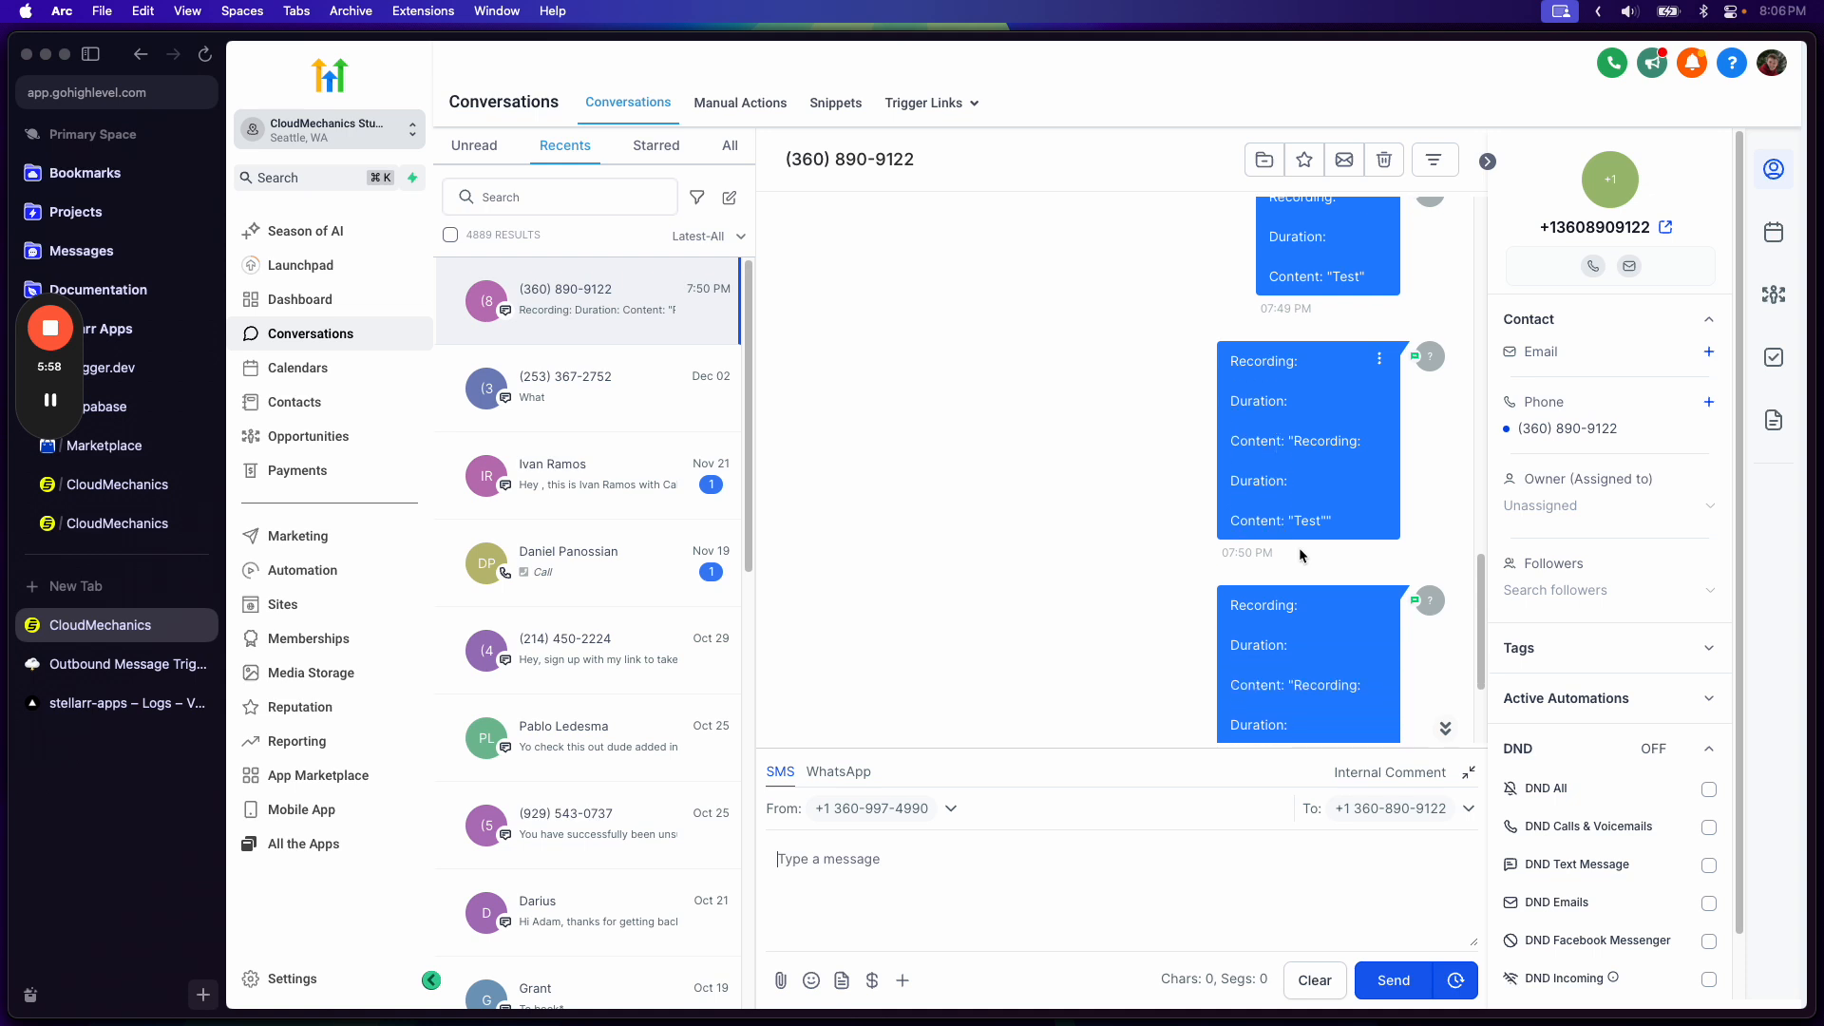
drag(1361, 533, 1233, 361)
scroll(1309, 499, down, 4)
drag(1341, 653, 1247, 415)
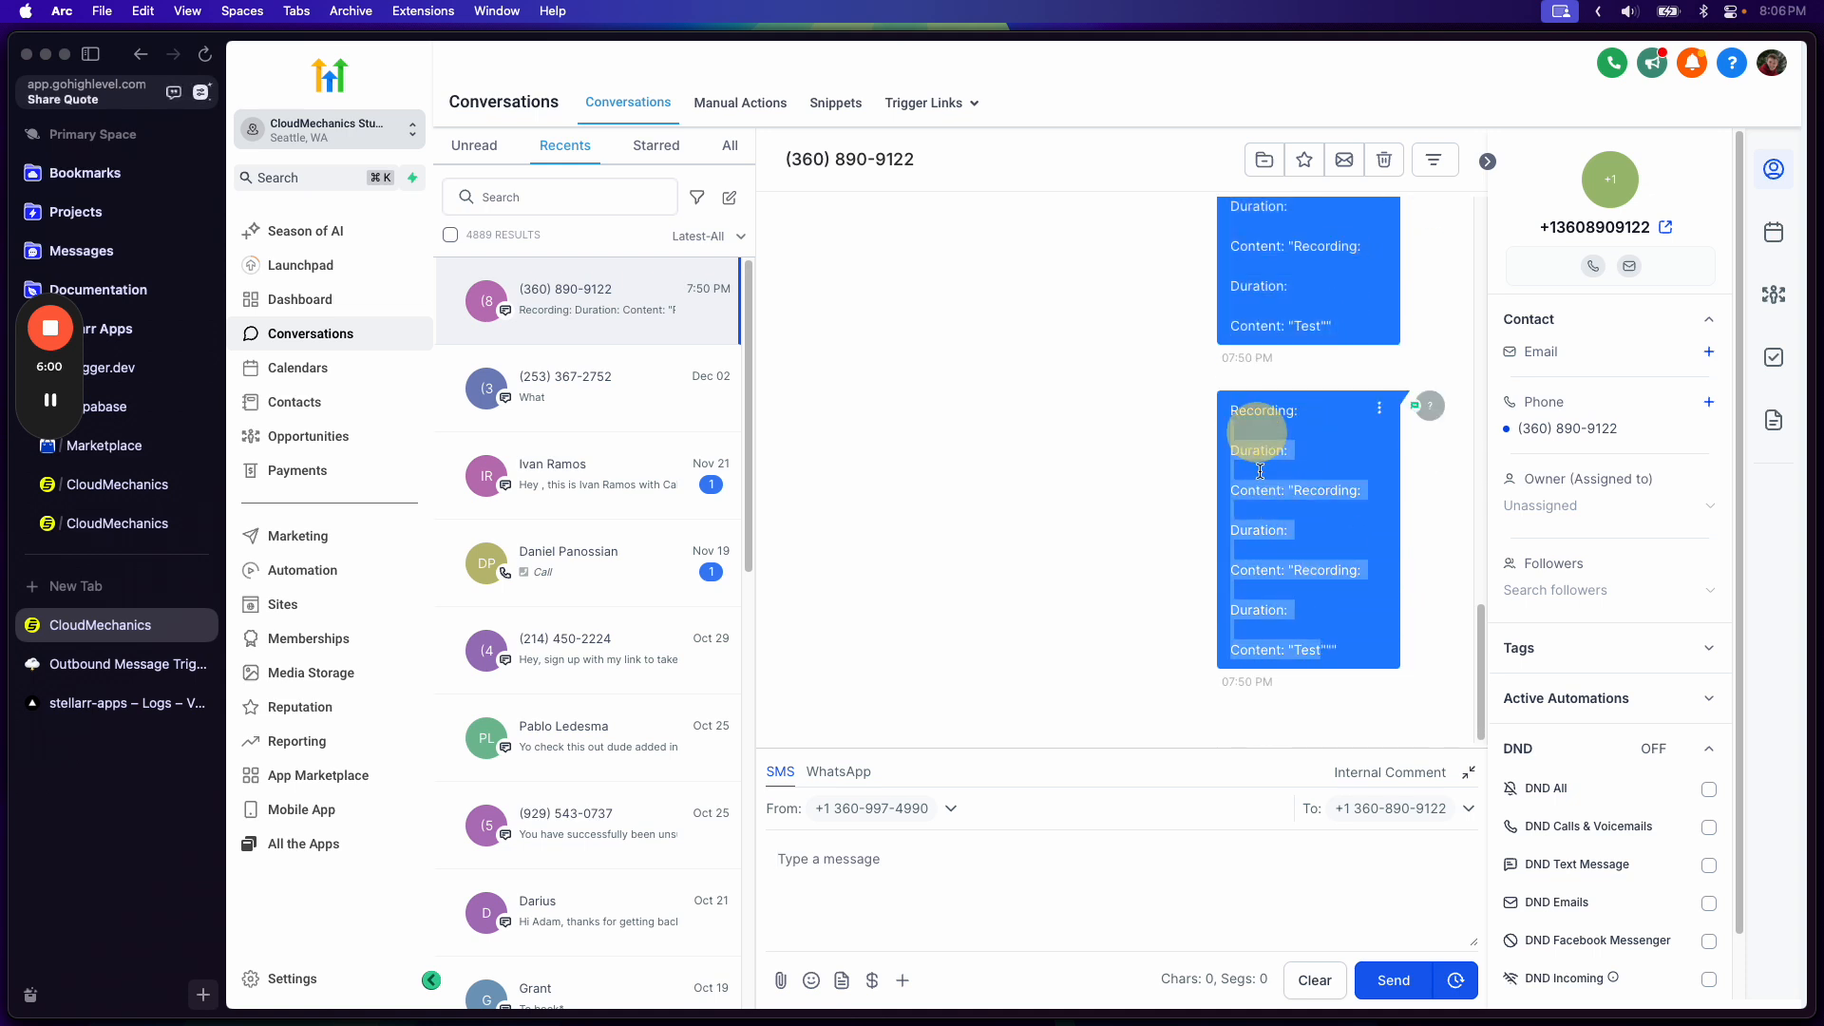
click(1264, 532)
scroll(1270, 591, up, 3)
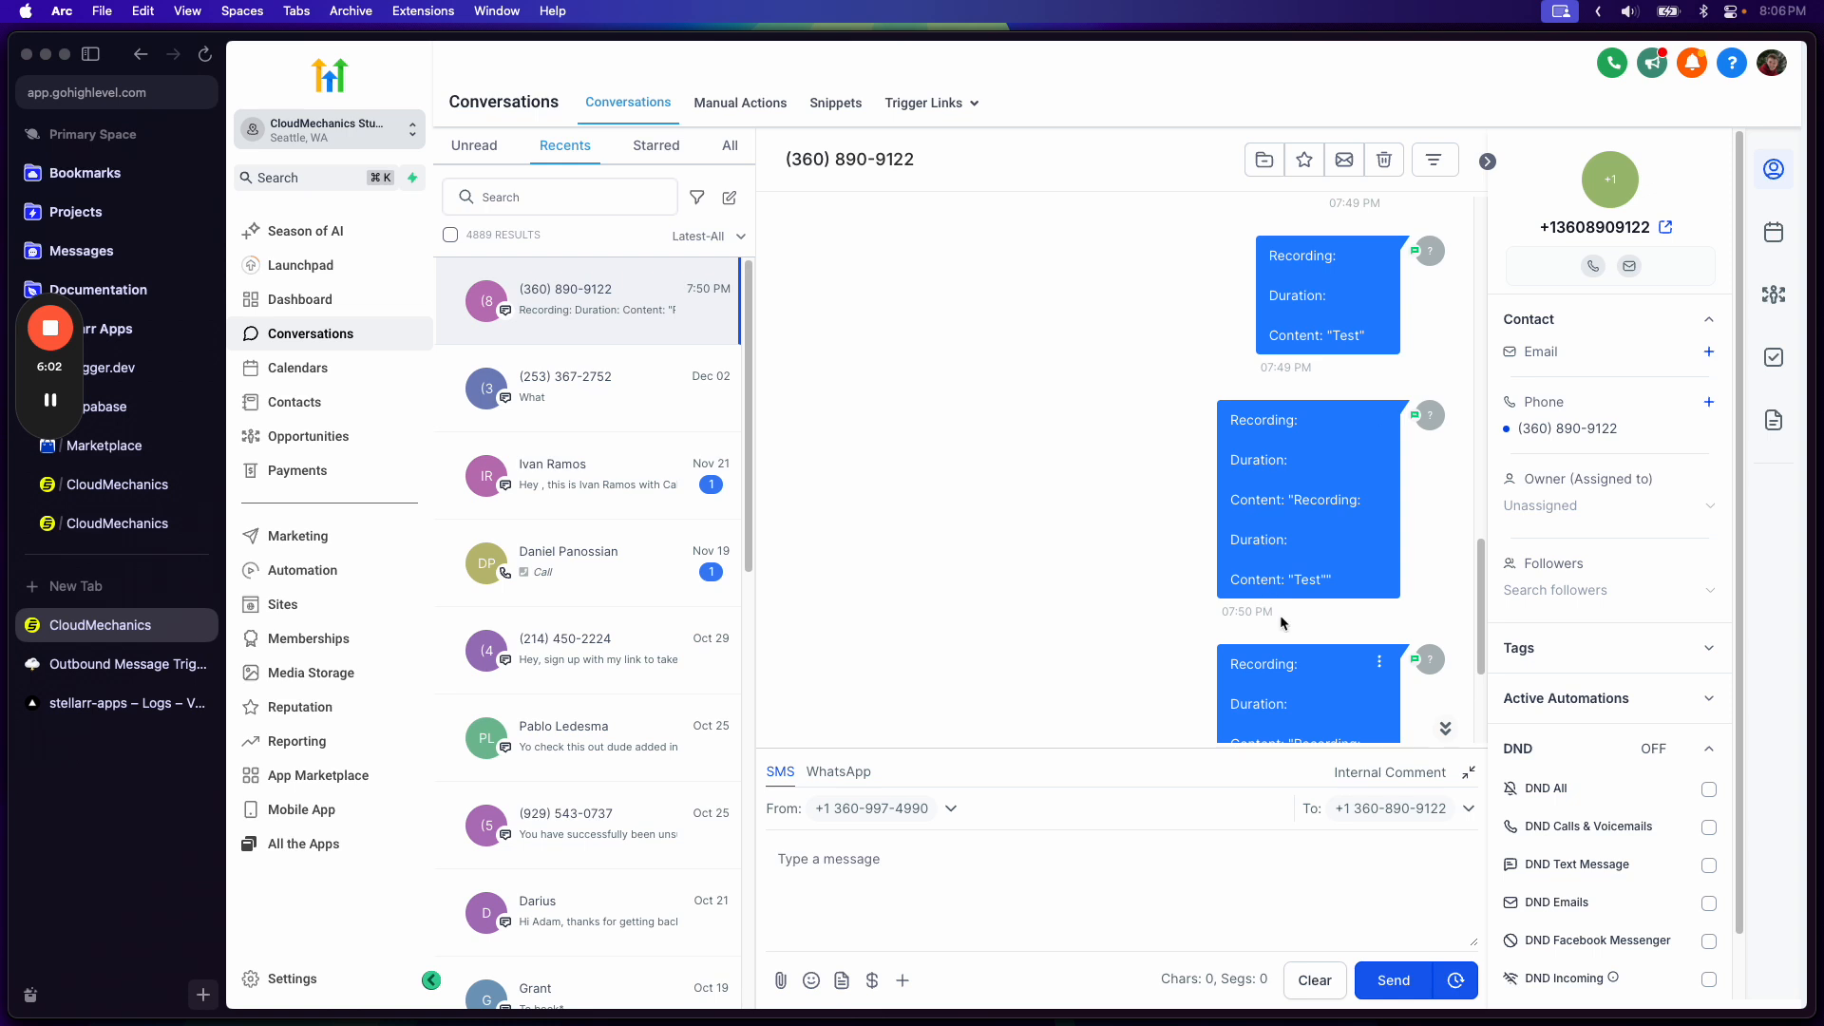
scroll(1283, 622, down, 2)
scroll(1283, 623, down, 3)
scroll(1280, 614, up, 3)
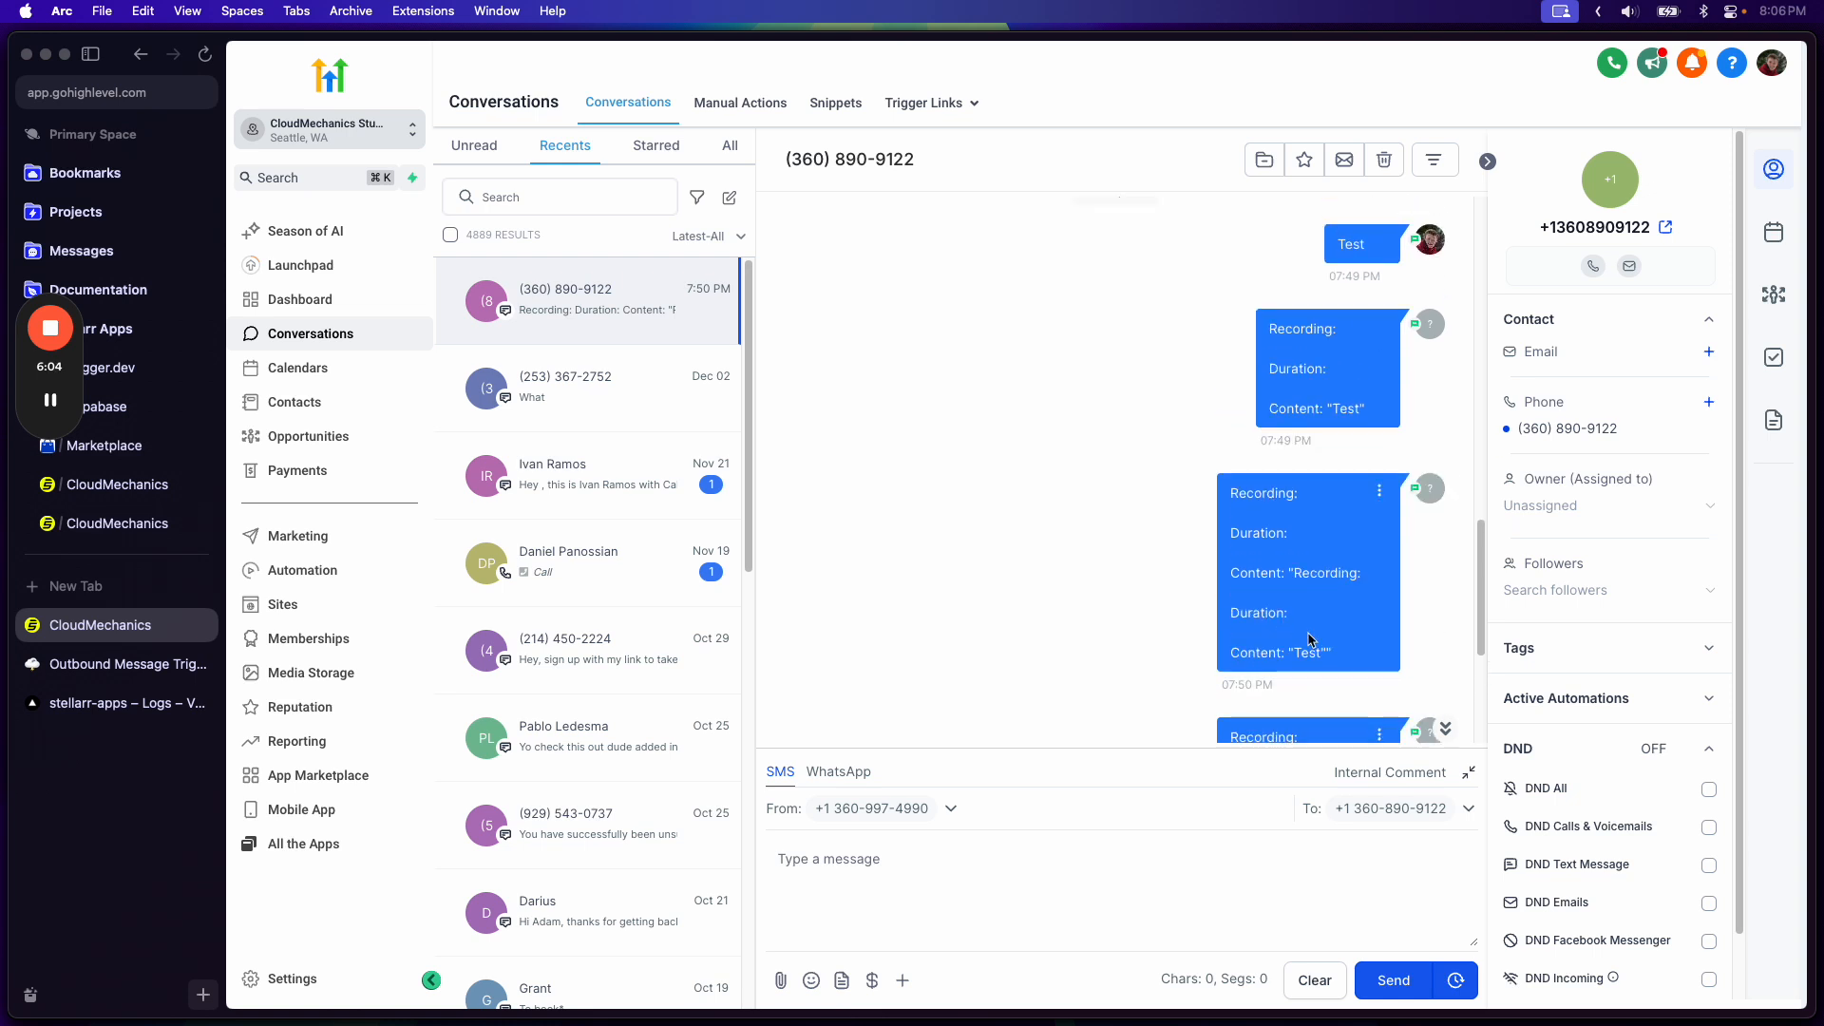
scroll(1292, 627, down, 3)
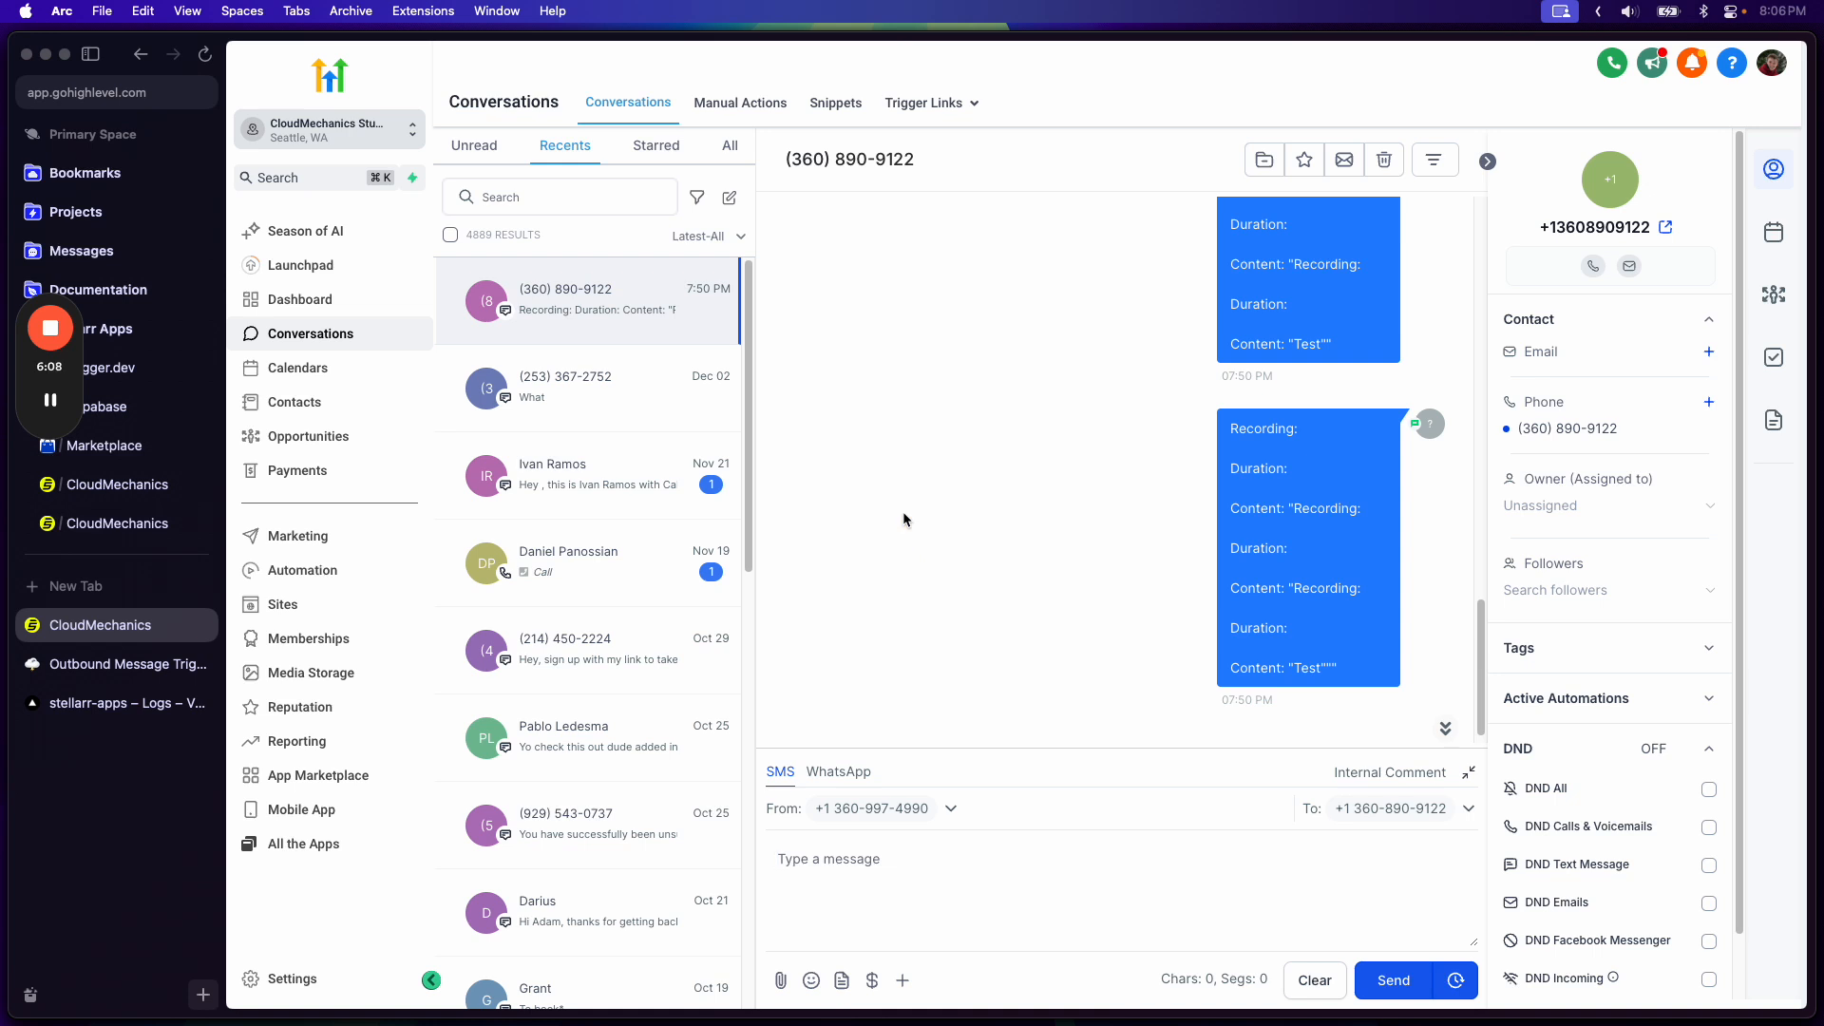
- Send "Test" as an SMS in the conversation and check the Message and Channel lines of the automated follow-up
text(Test)
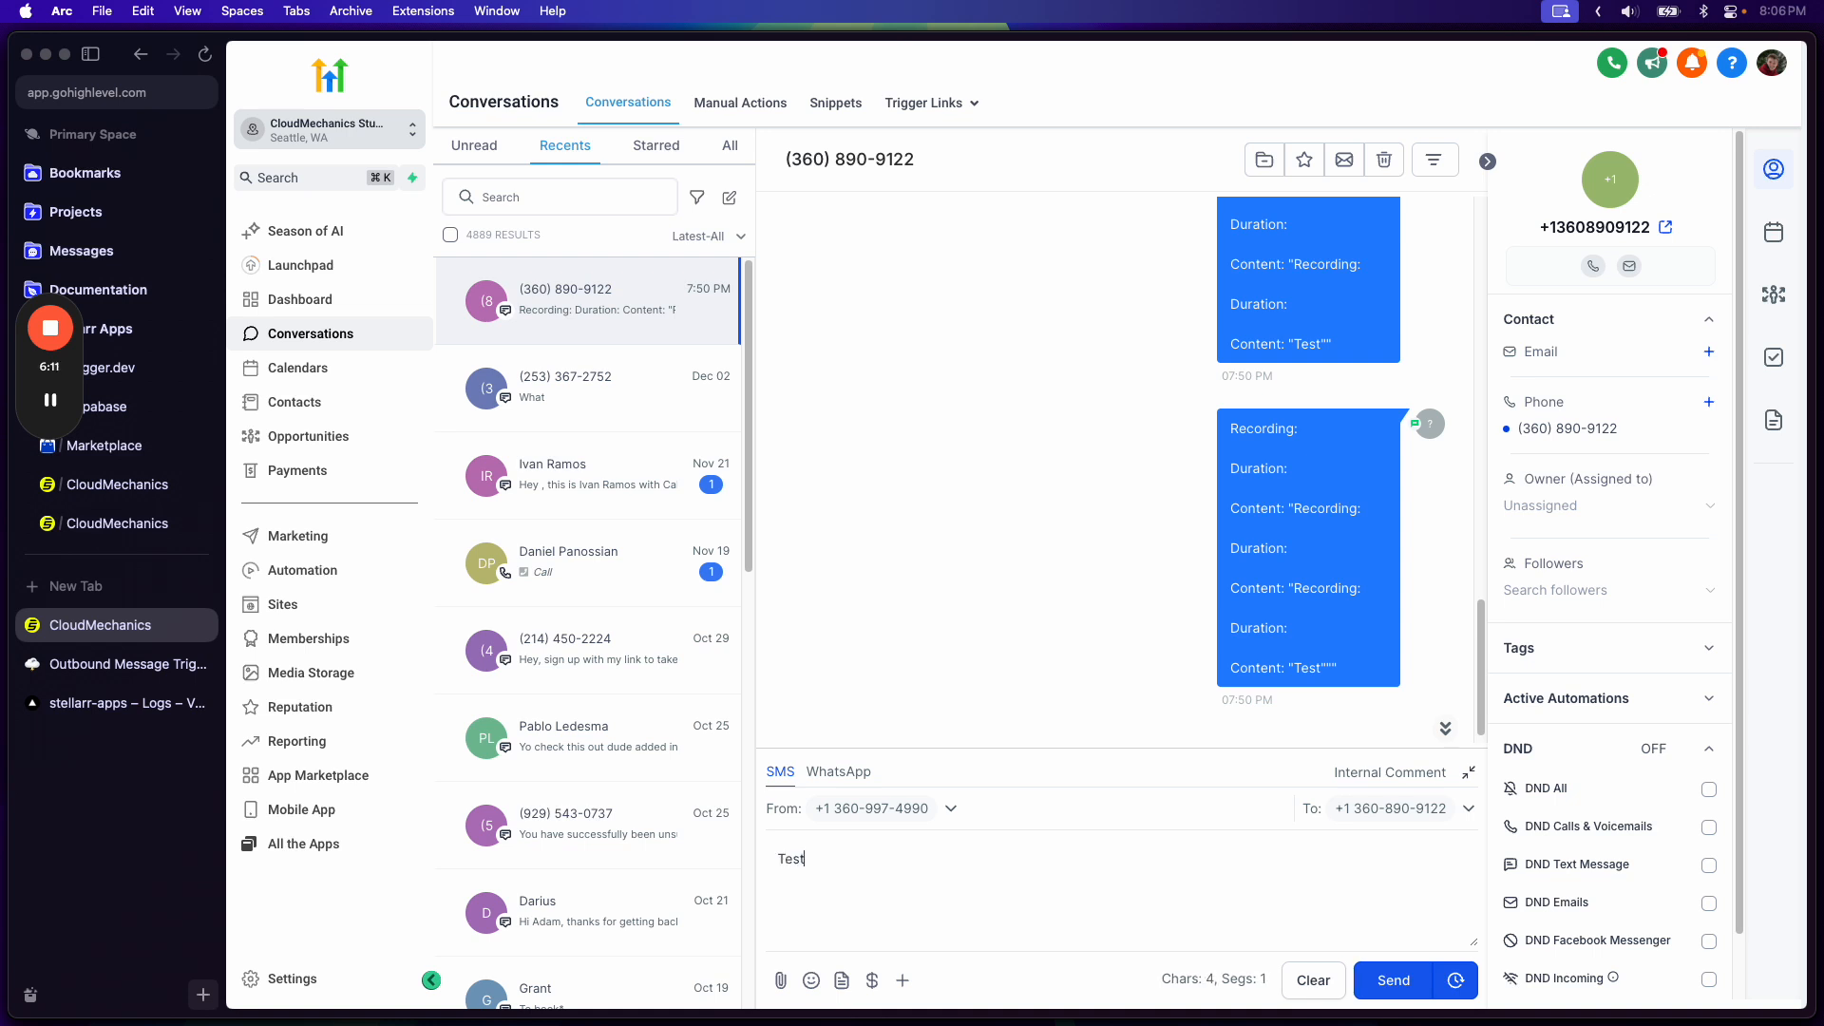
key(Return)
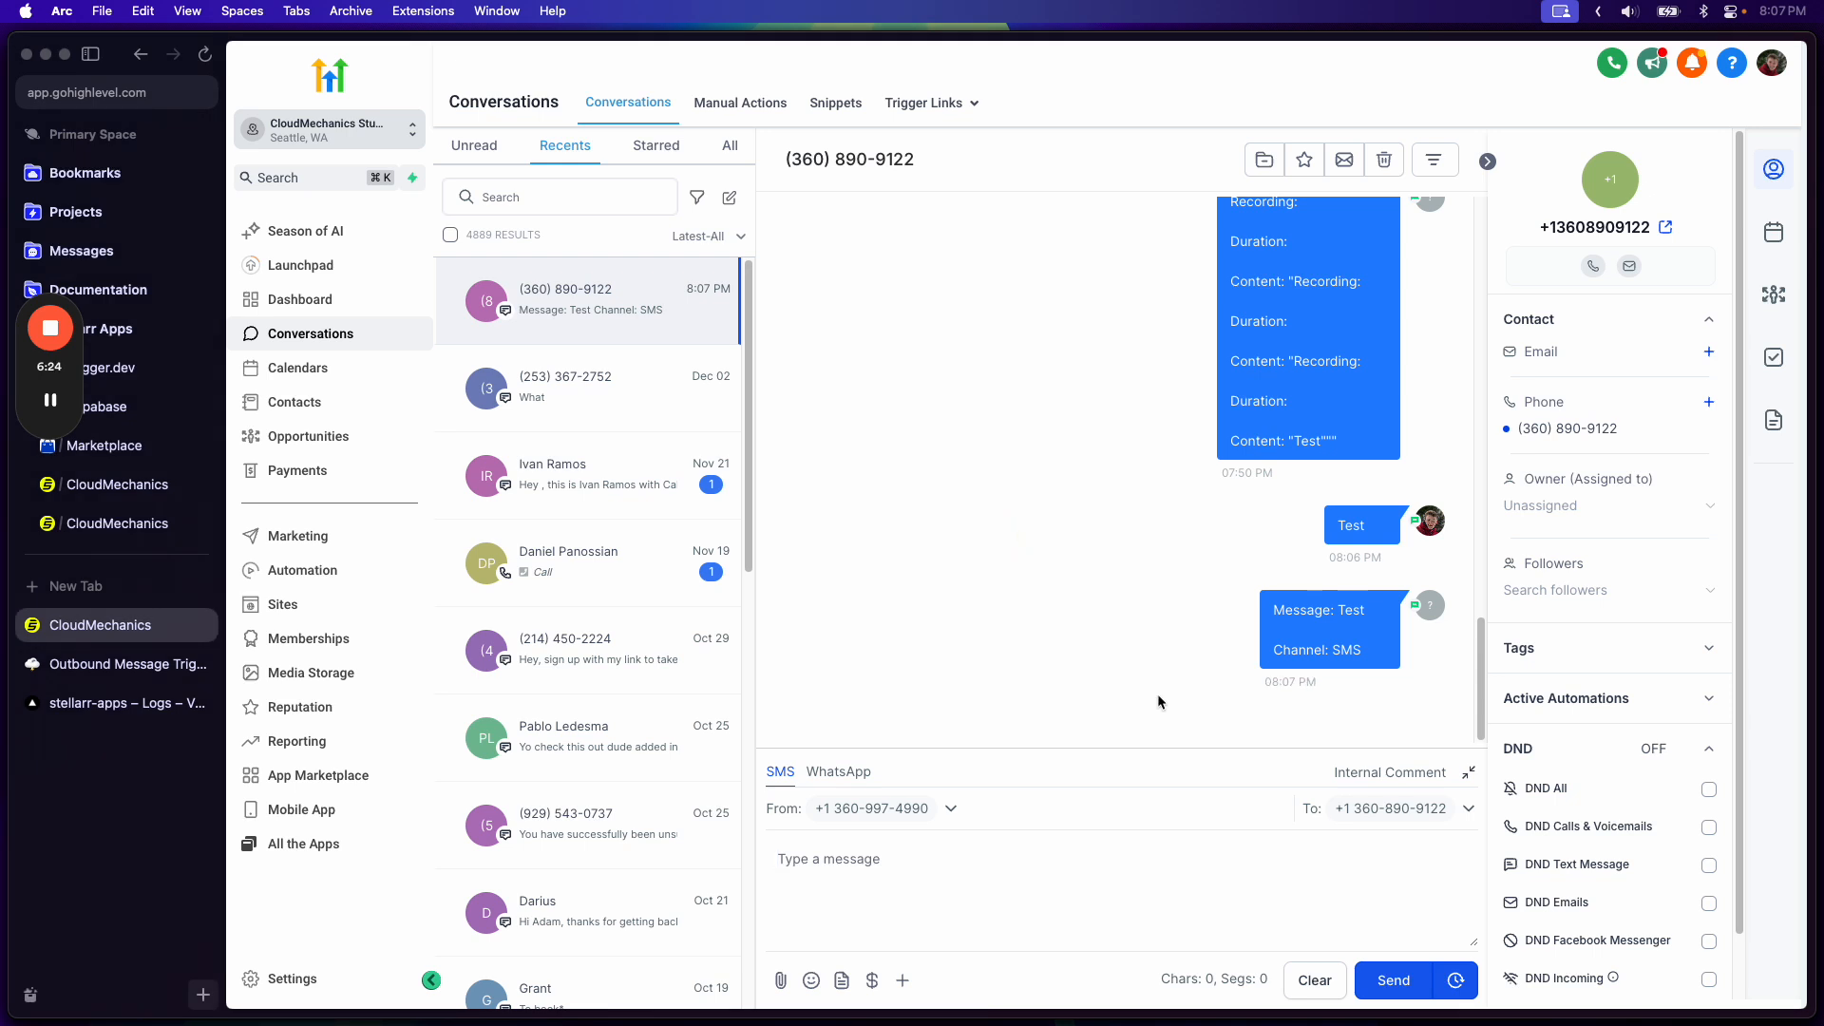
double_click(1355, 625)
click(1353, 625)
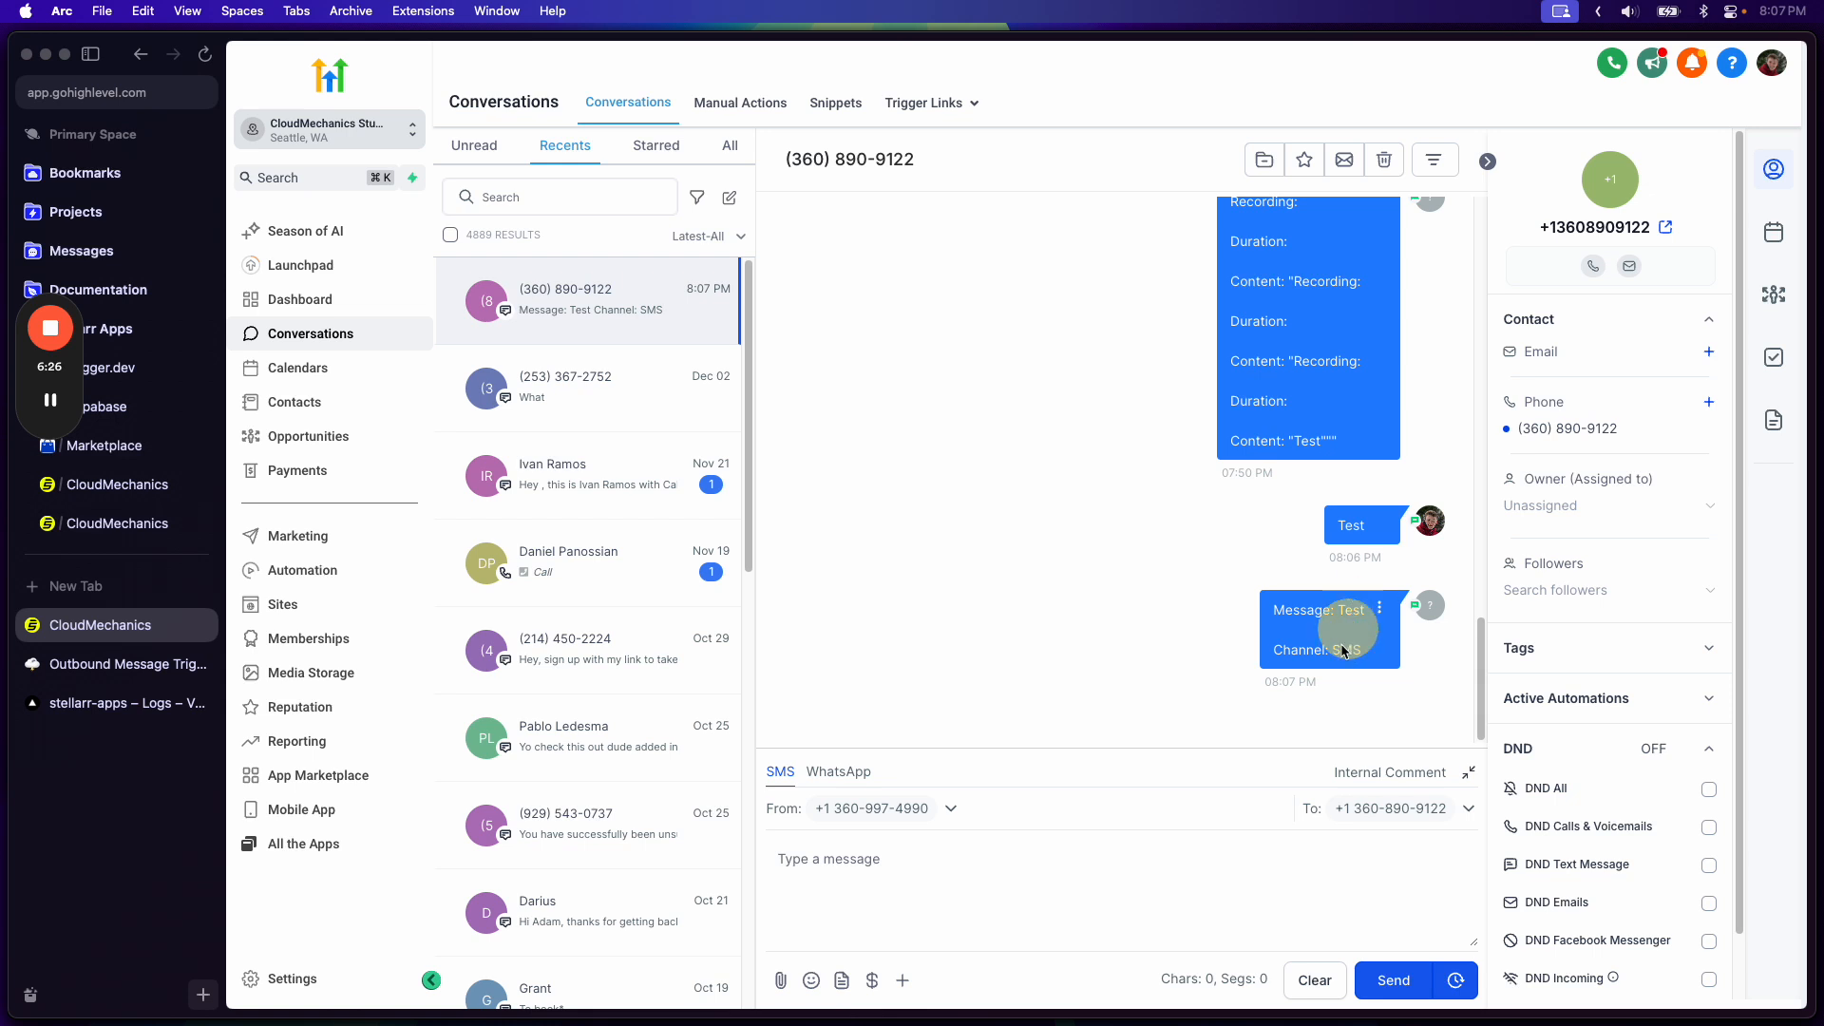
drag(1288, 611, 1357, 609)
click(1342, 618)
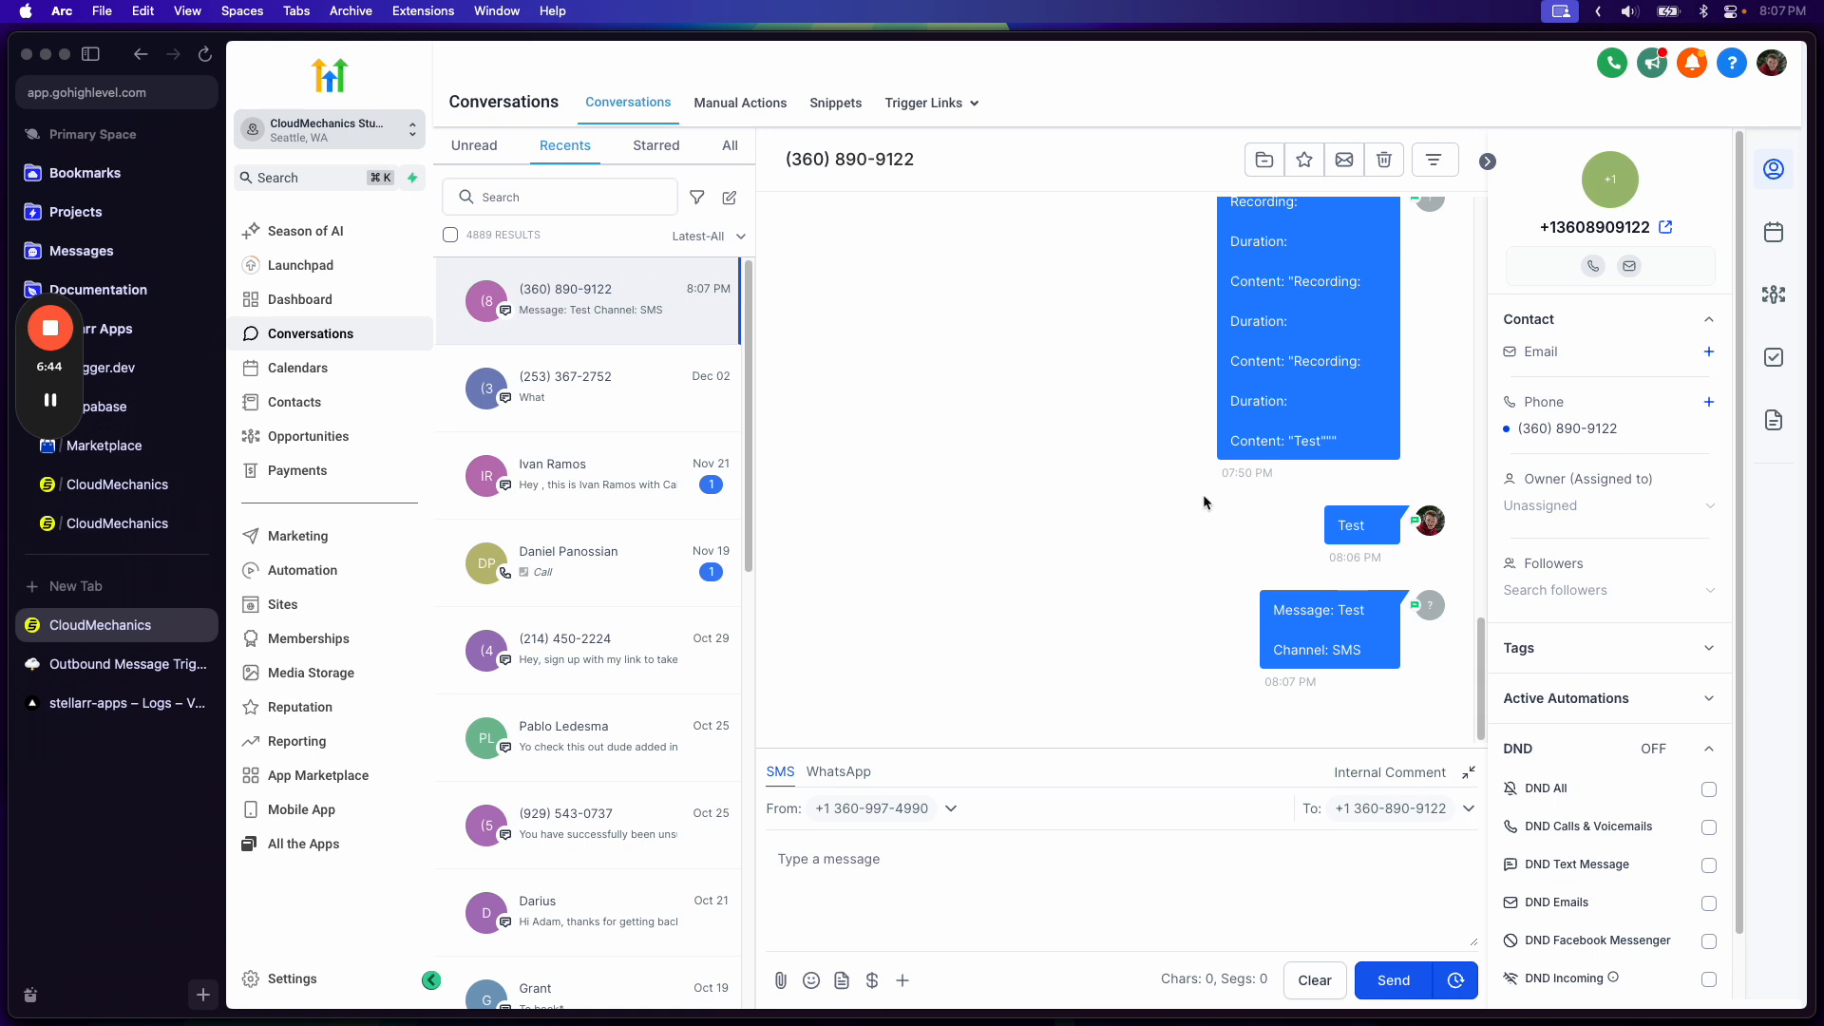
- Switch to the agency view and open the Outbound Call/Message Trigger app from the installed marketplace apps
click(589, 476)
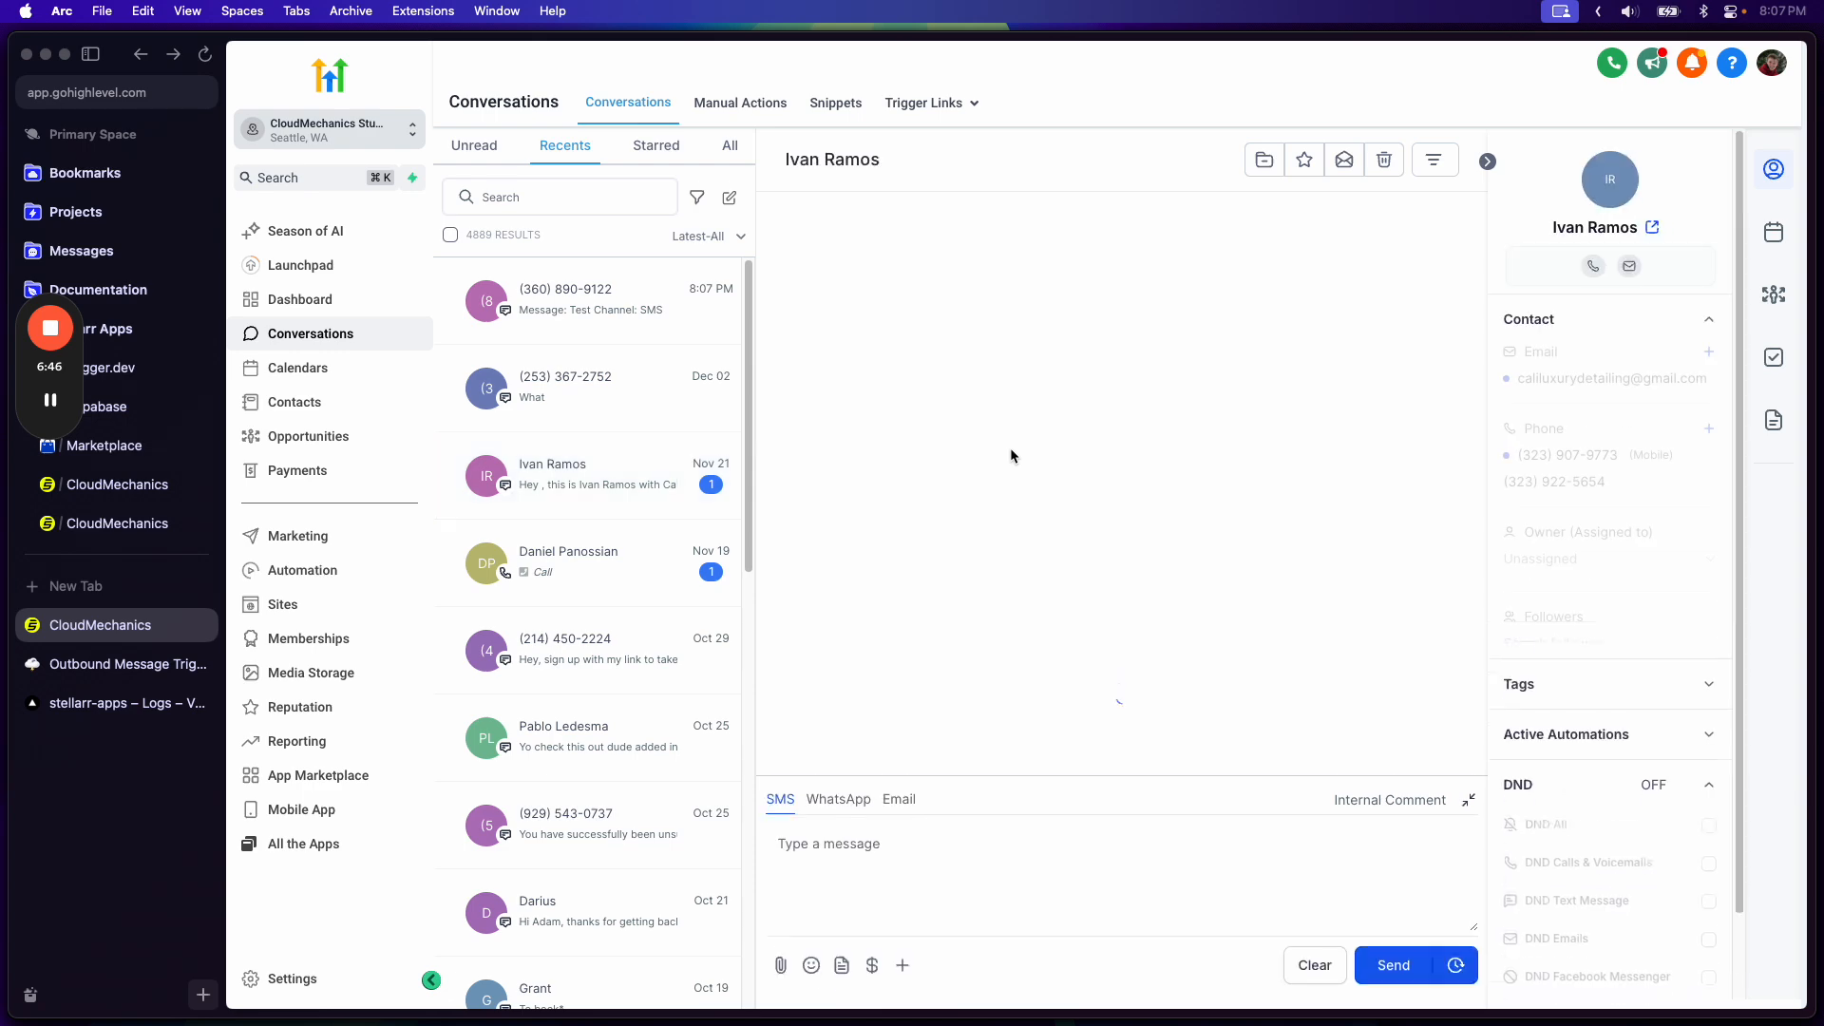
click(323, 125)
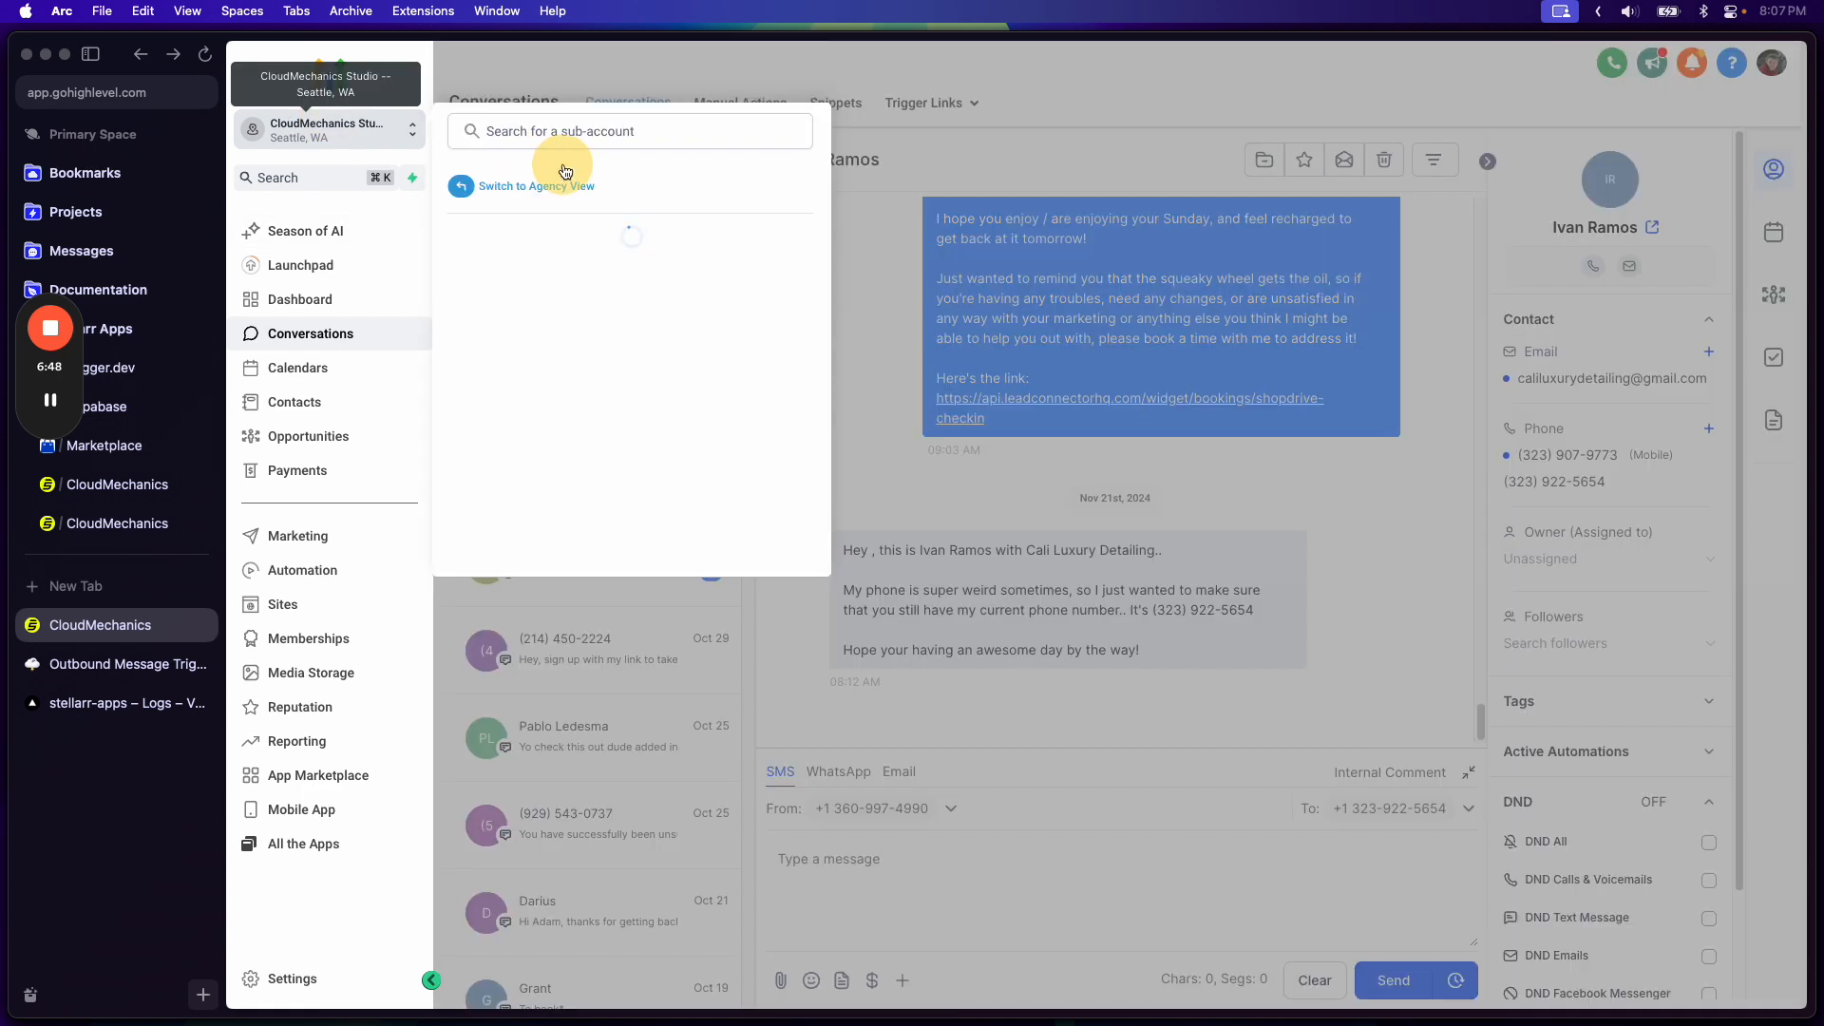
click(564, 173)
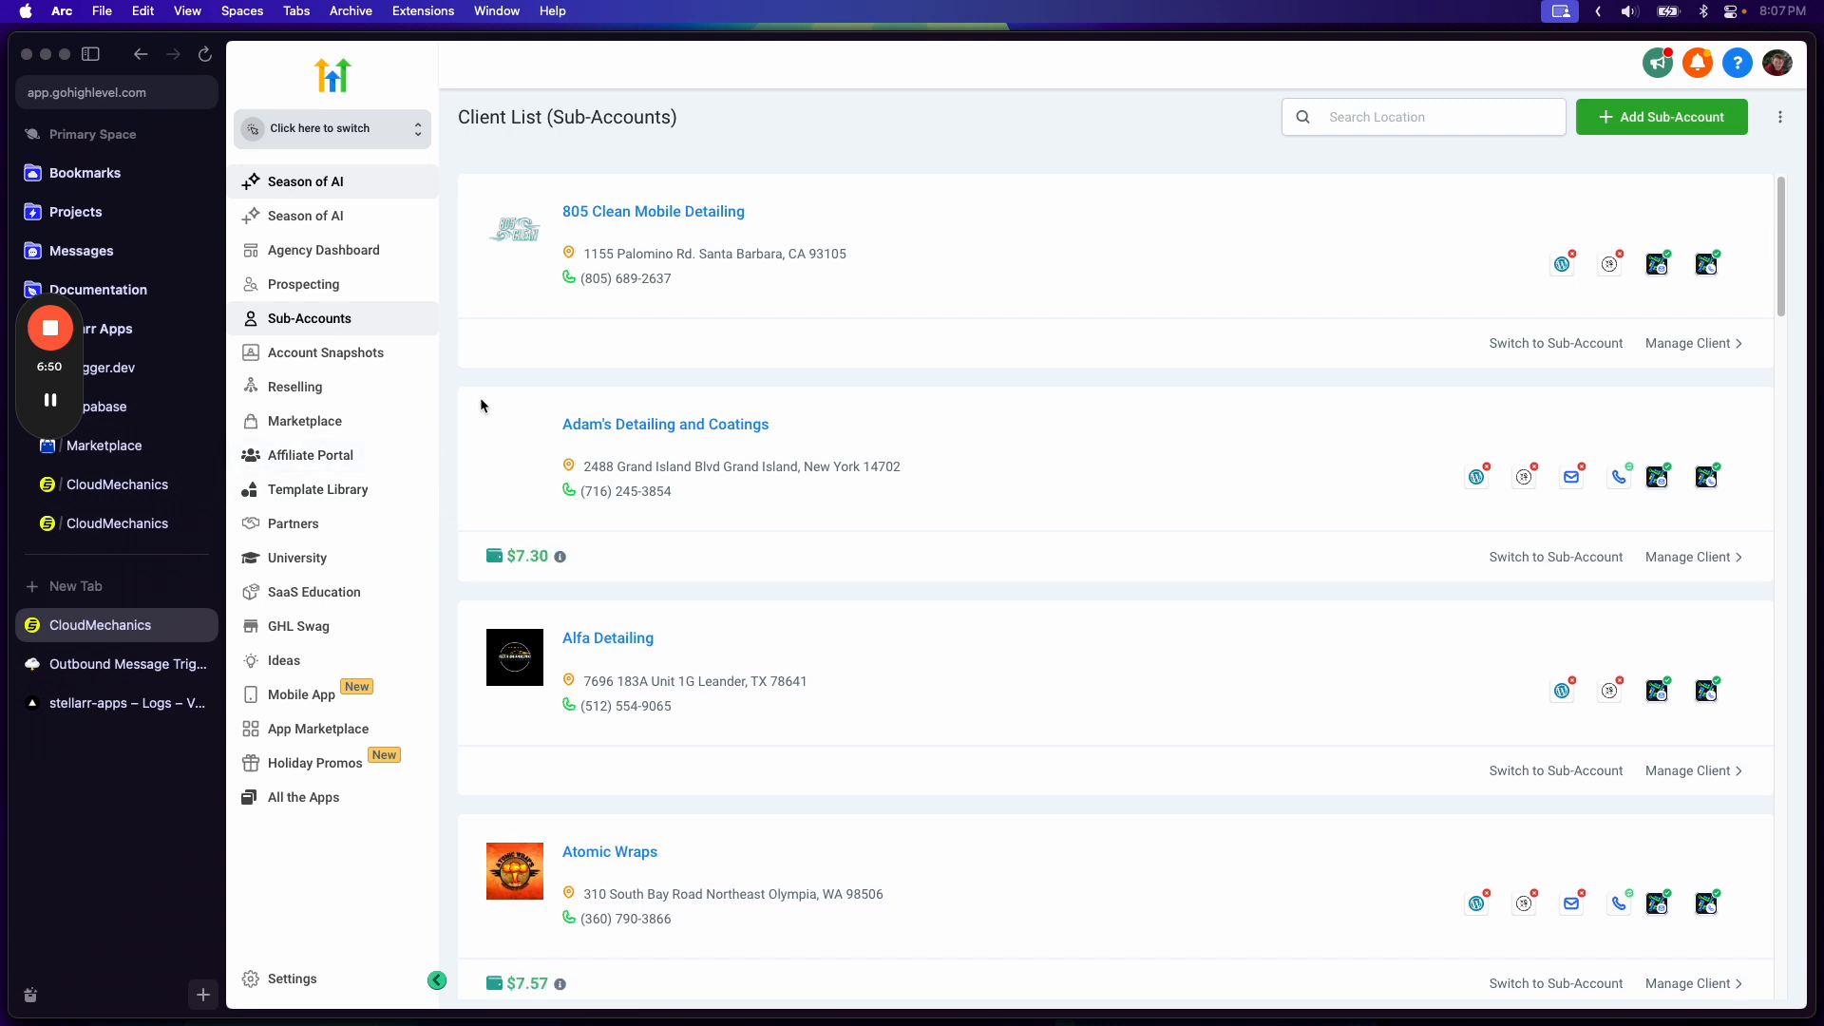
click(344, 728)
click(608, 224)
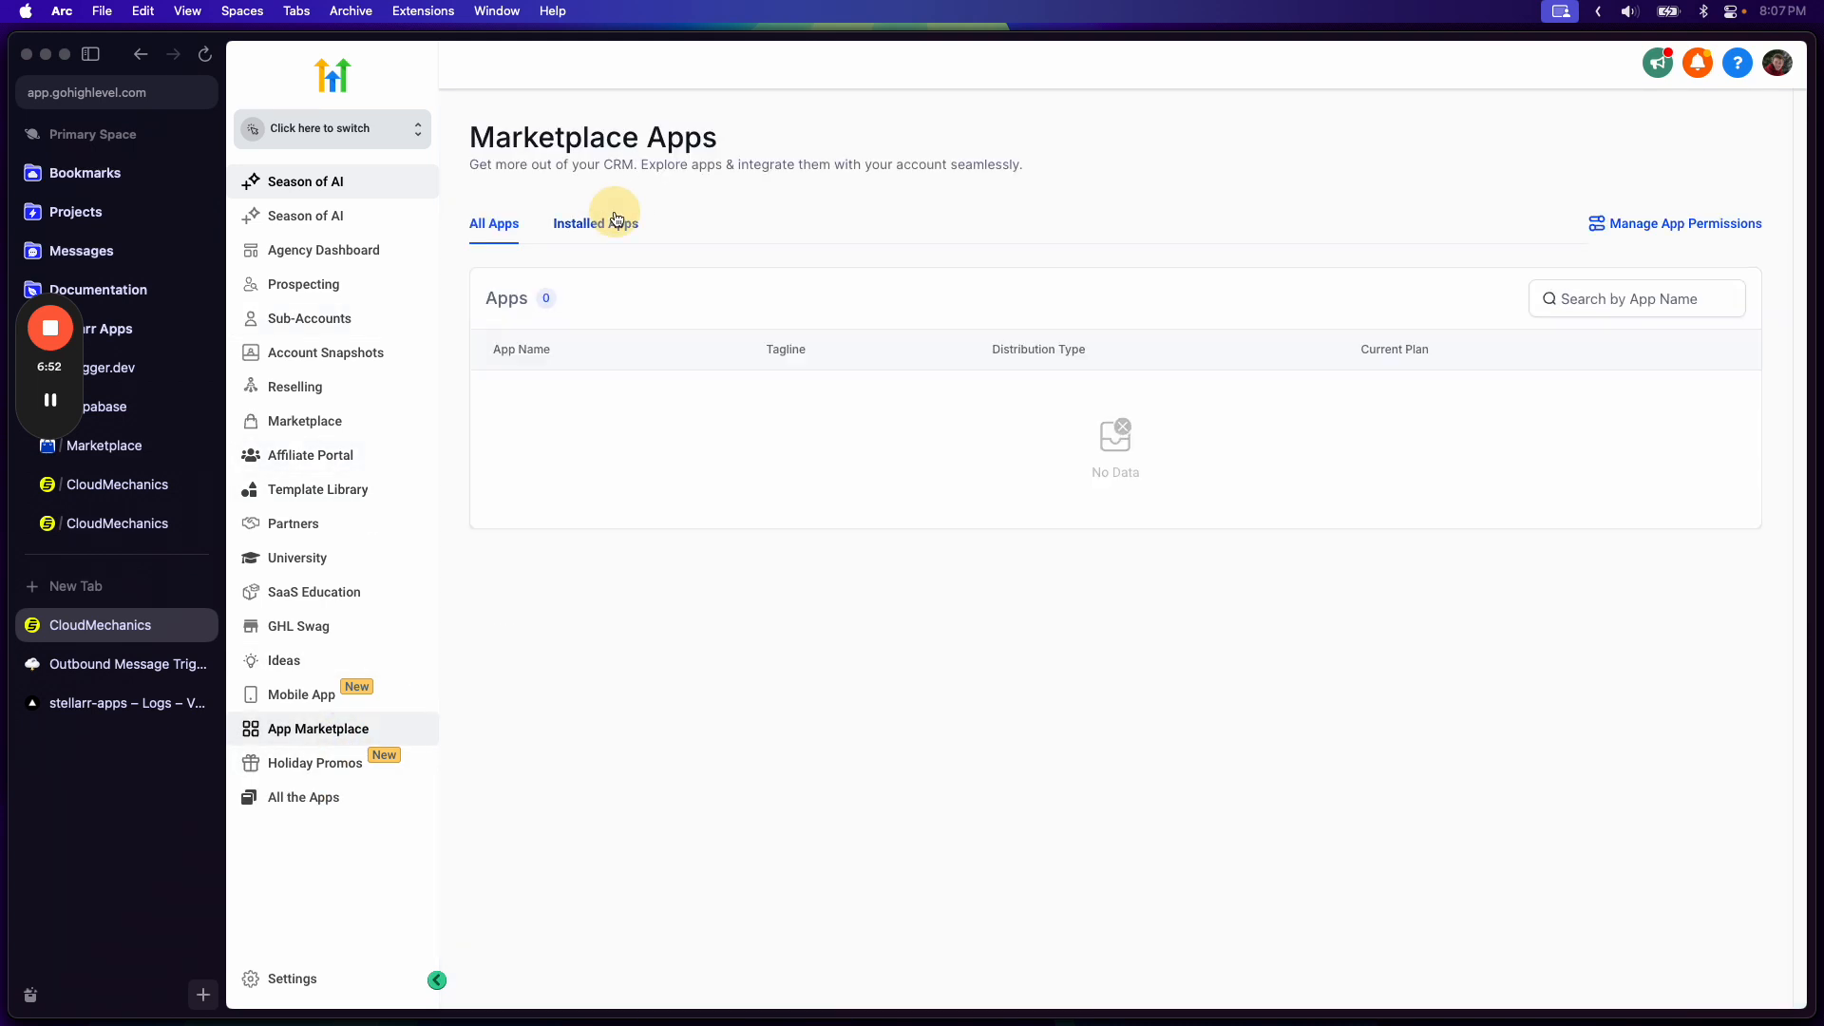
click(755, 411)
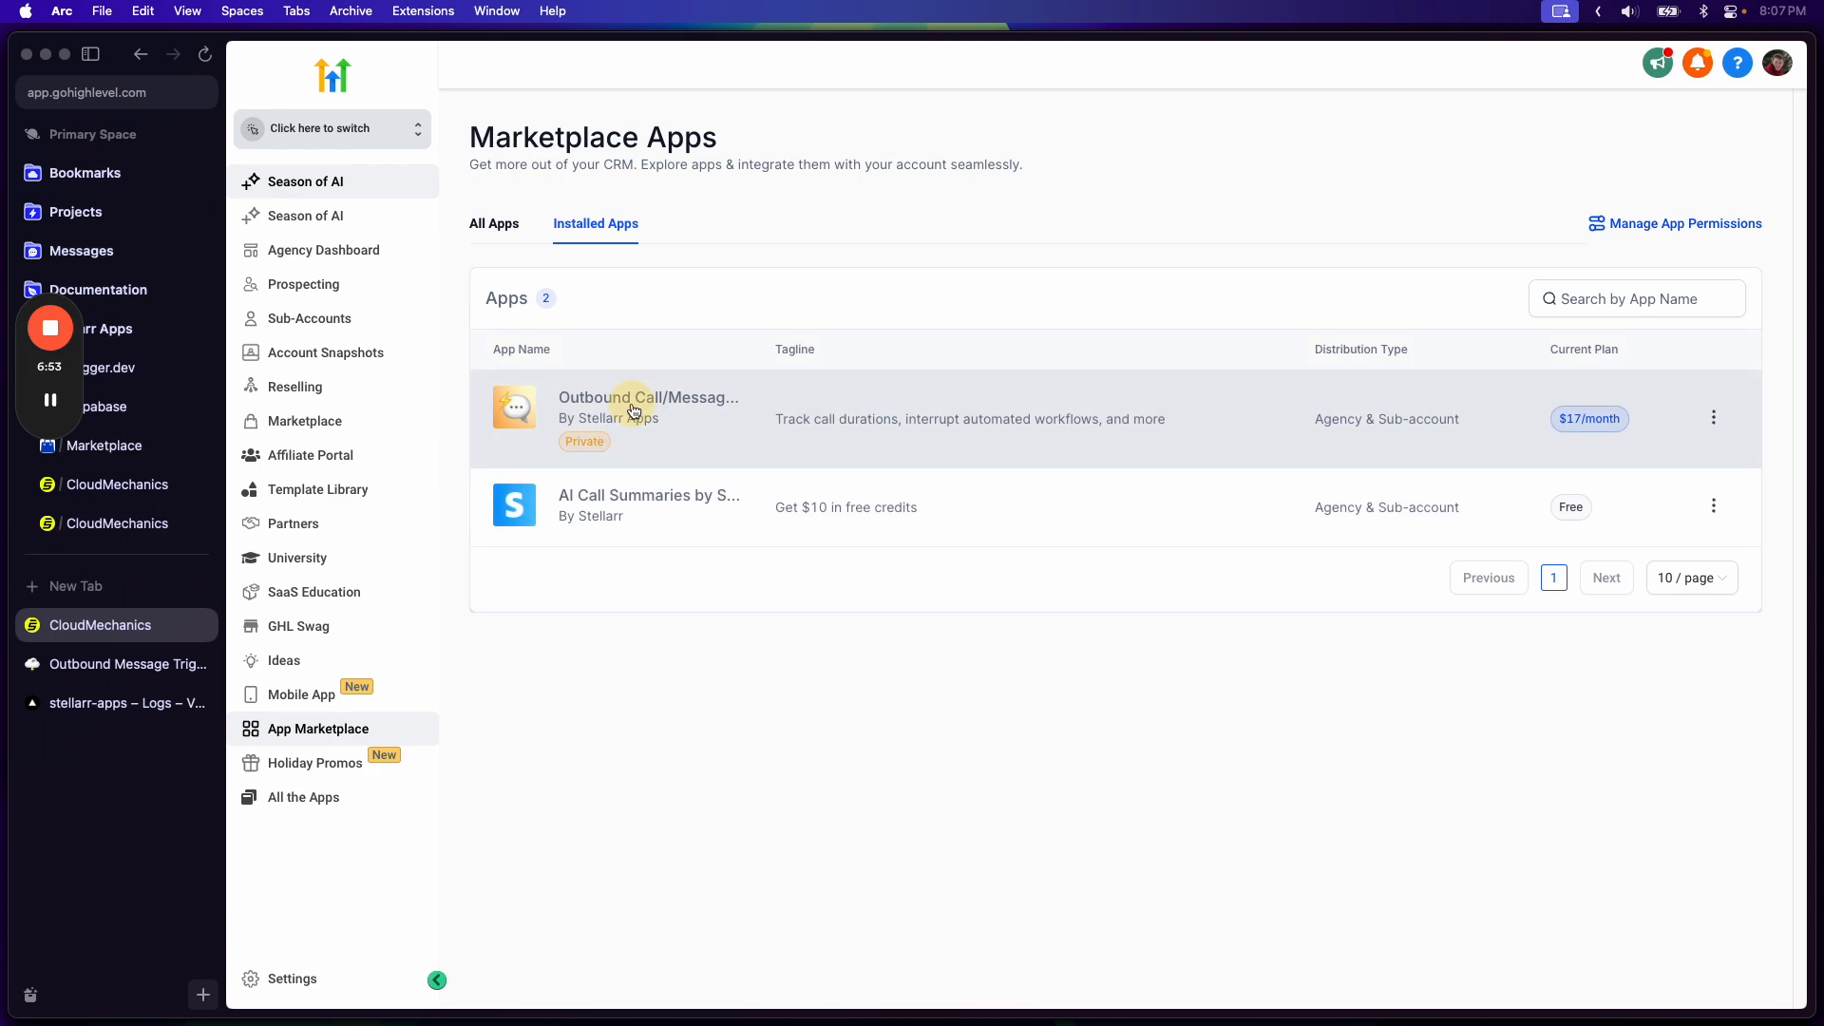
- Review the app's custom triggers, support details, pricing plan and permission details, copying the support e-mail address
scroll(900, 513, down, 3)
scroll(902, 548, down, 15)
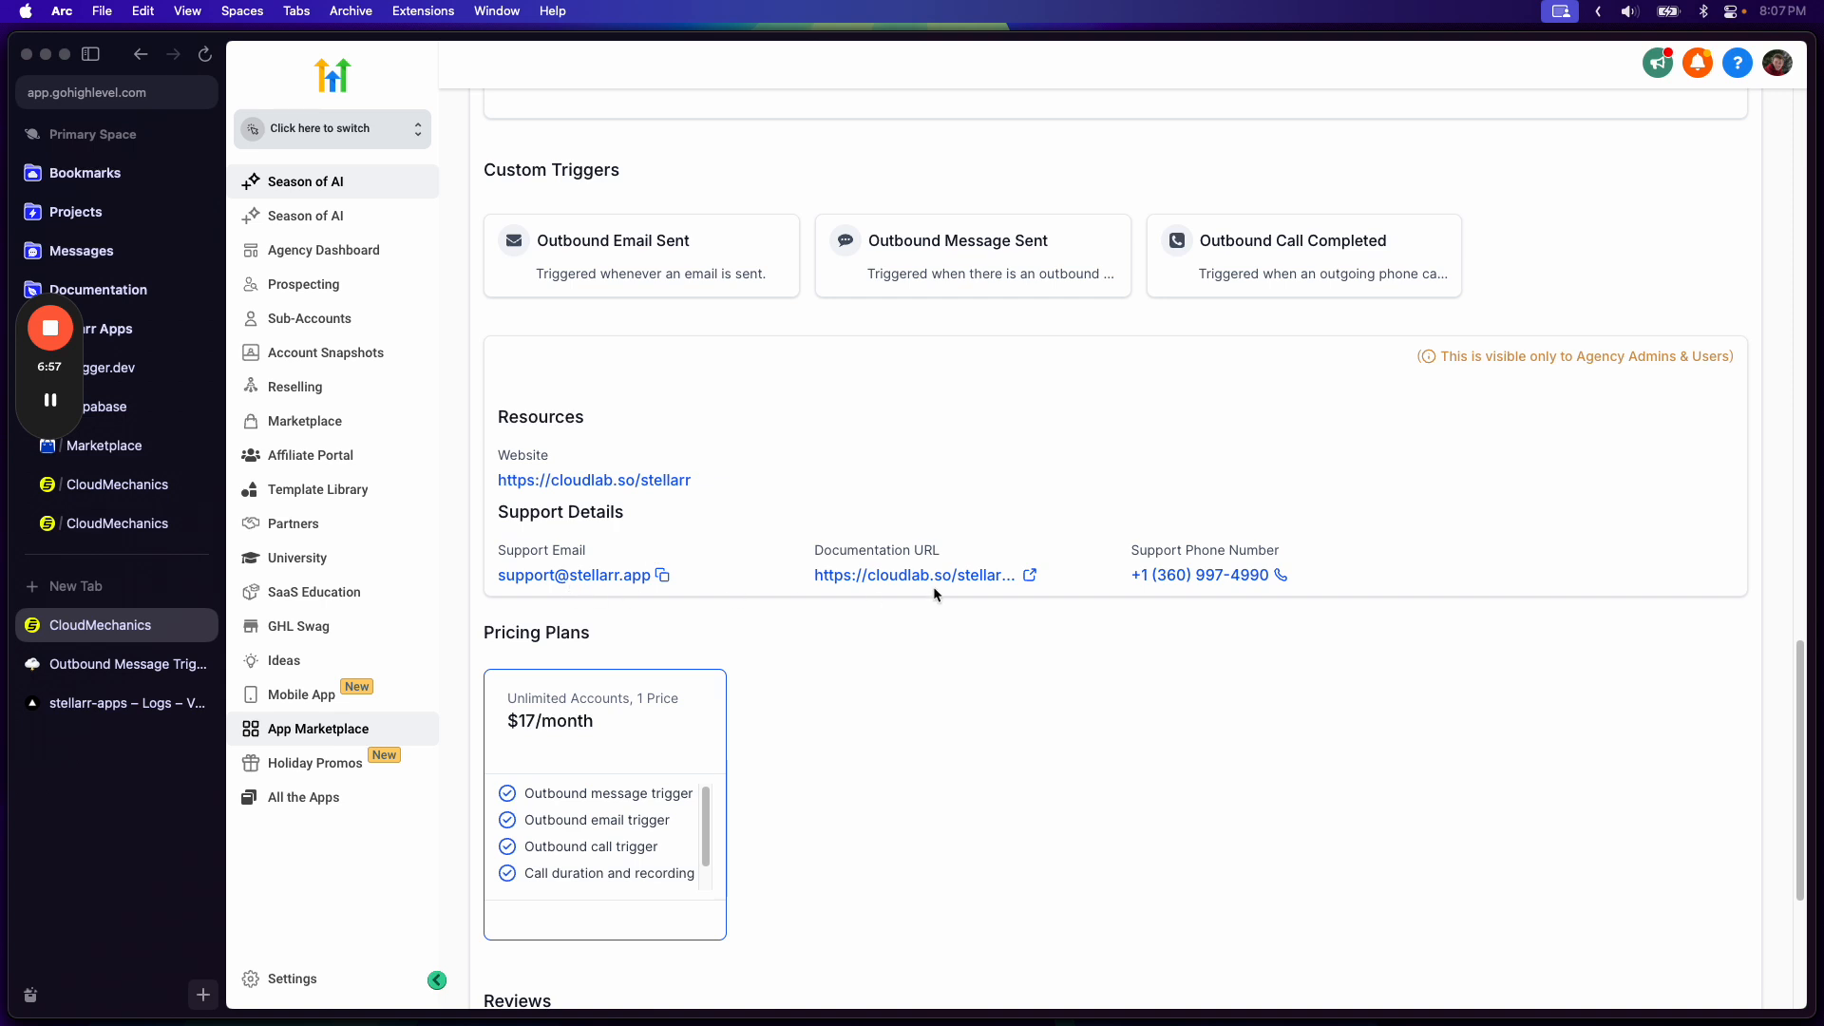
click(662, 576)
click(1309, 647)
scroll(1207, 592, up, 2)
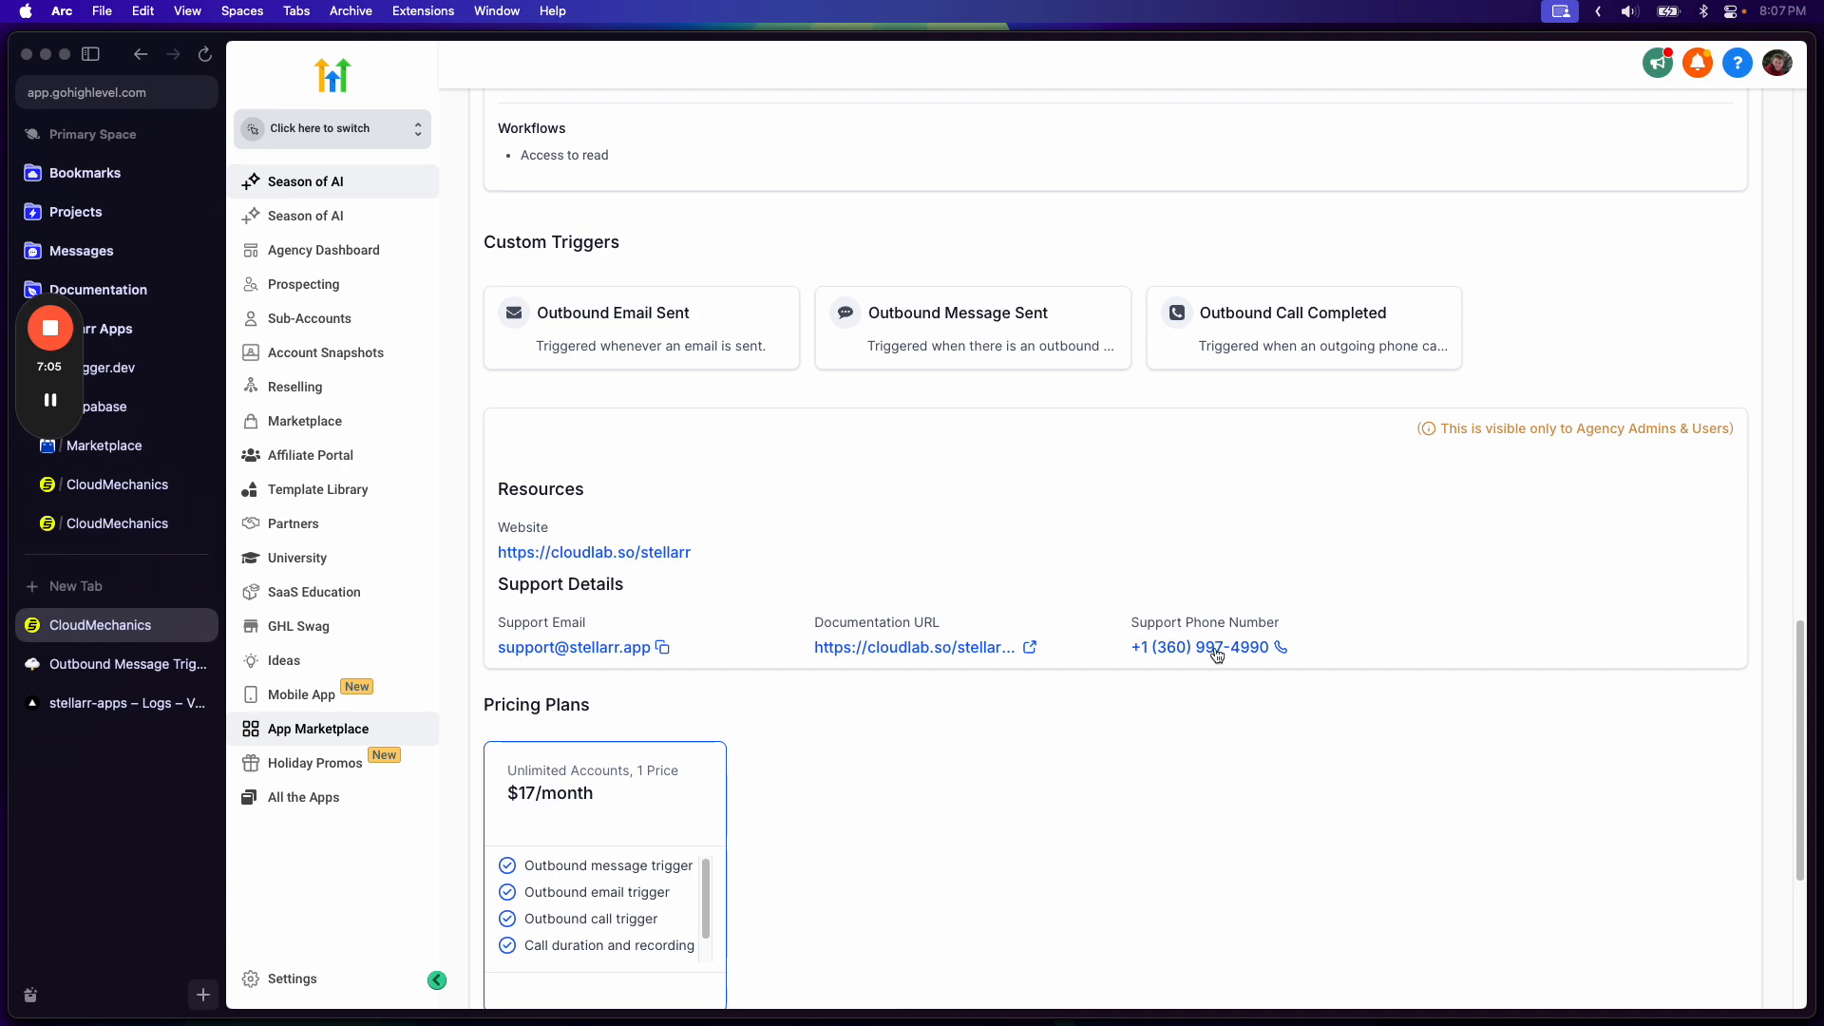
scroll(1140, 611, up, 15)
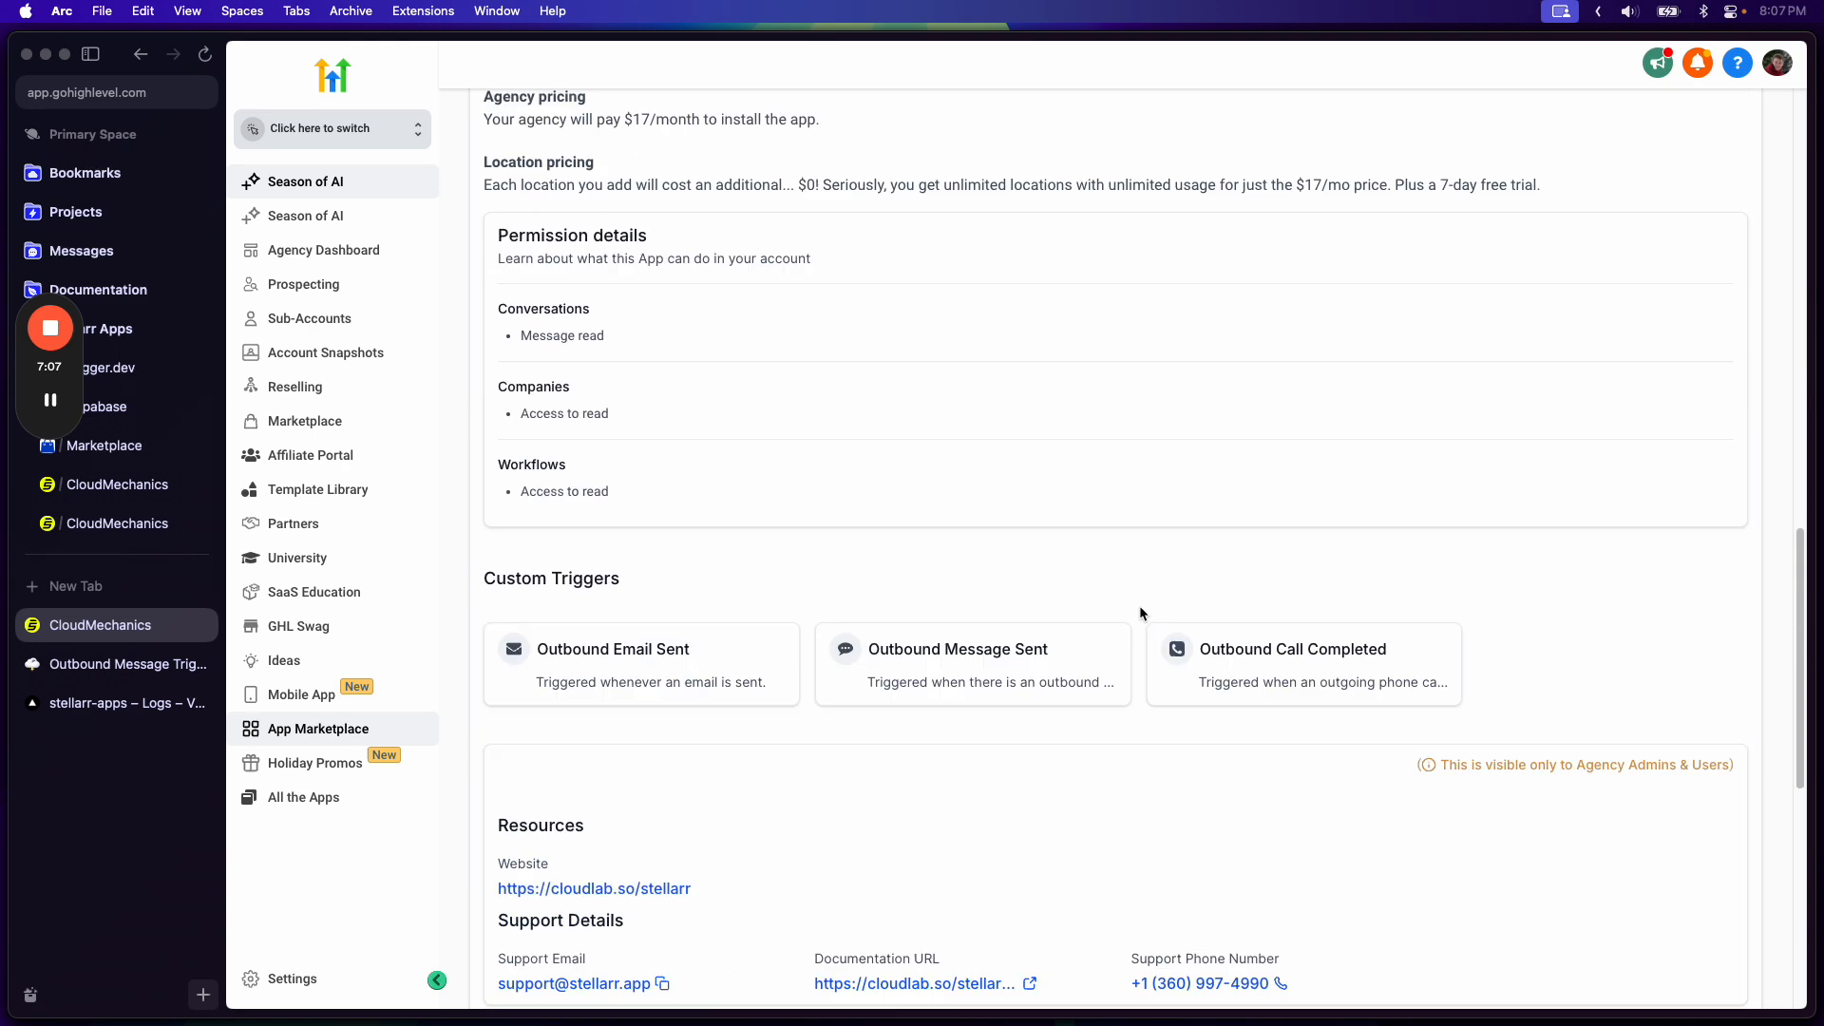